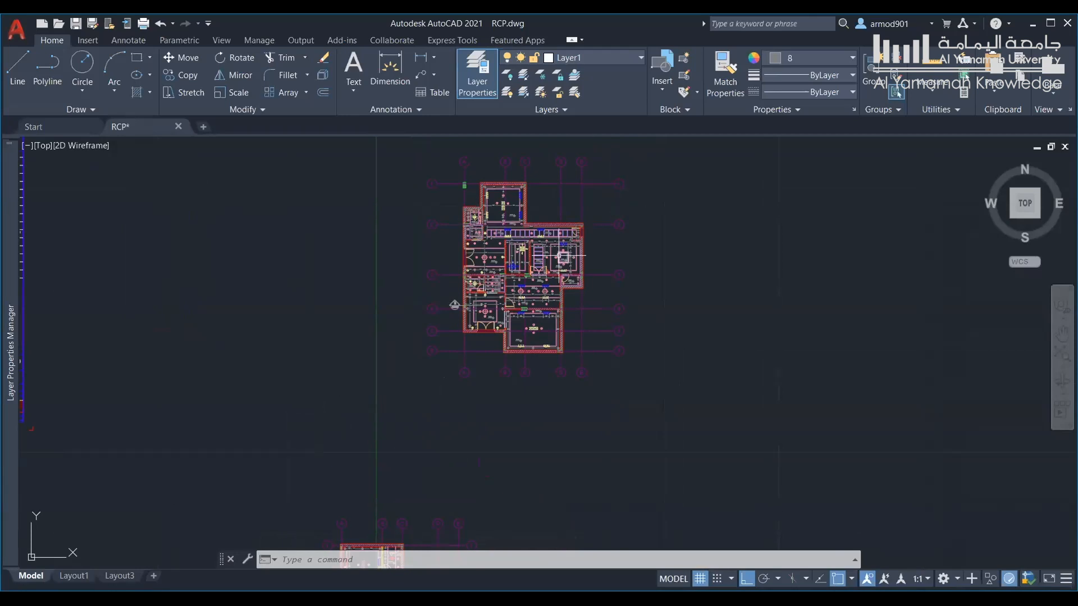
Try to measure the exterior wall's thickness beside the lower-right corner column of the ceiling plan
{"action": "scroll", "coordinate": [539, 337], "scroll_direction": "up", "scroll_amount": 10}
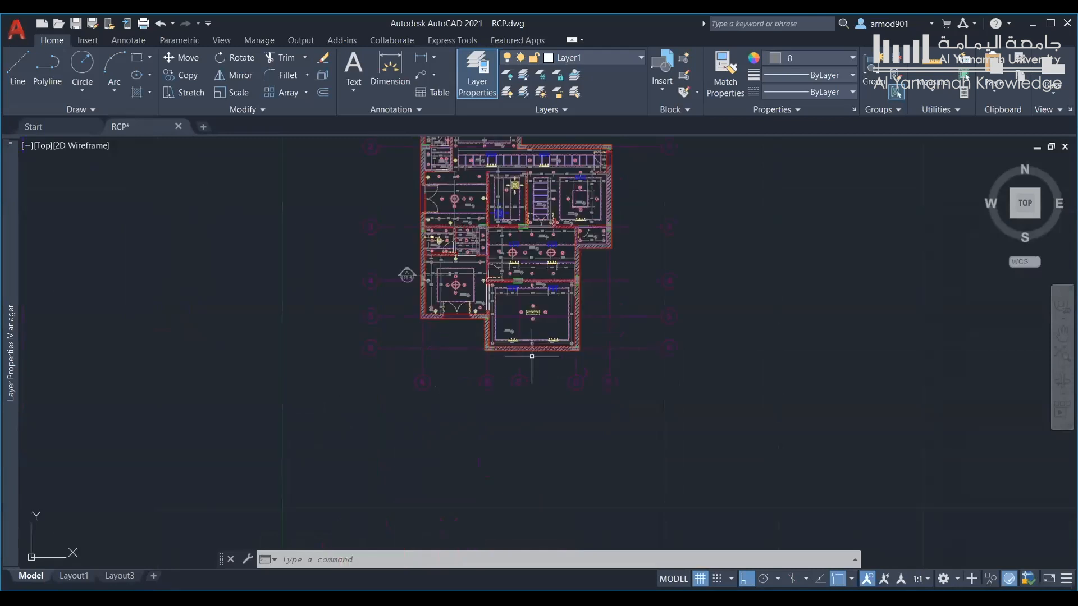
{"action": "scroll", "coordinate": [556, 344], "scroll_direction": "up", "scroll_amount": 2}
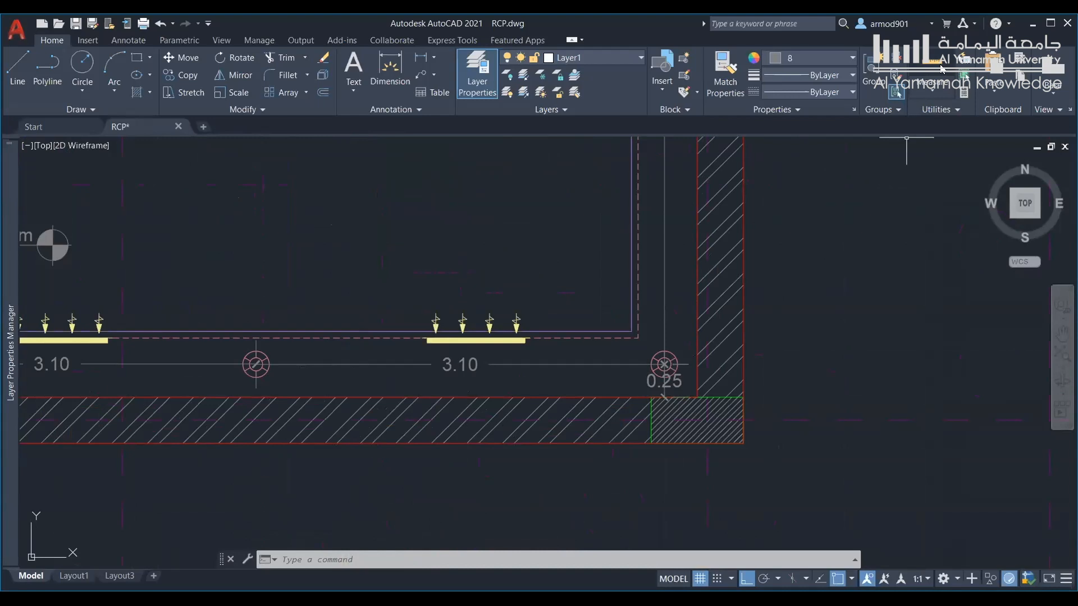
{"action": "left_click", "coordinate": [930, 97]}
{"action": "left_click", "coordinate": [945, 145]}
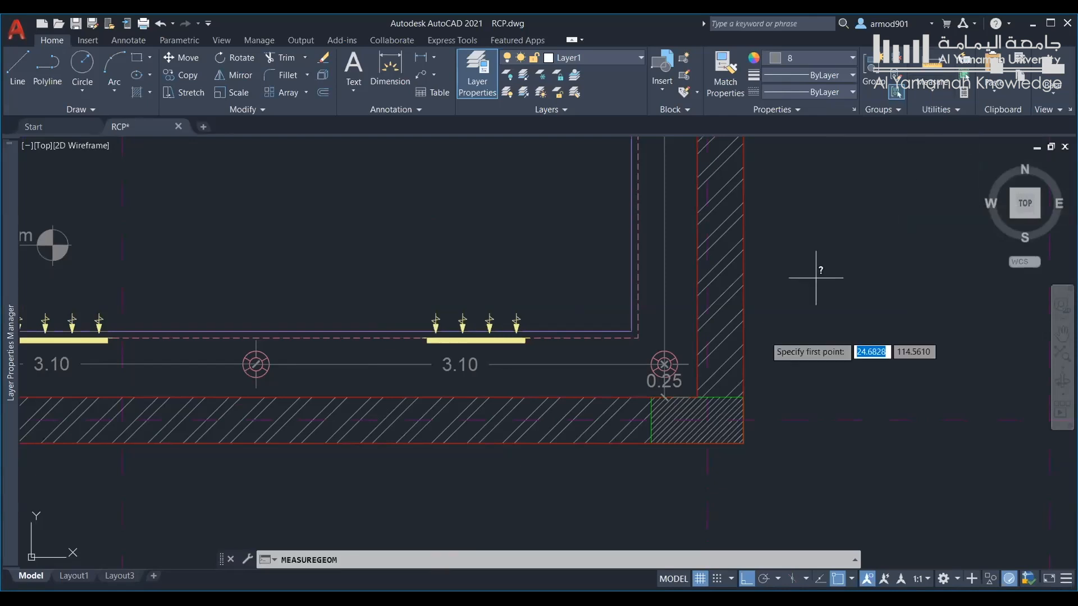
{"action": "left_click", "coordinate": [651, 444]}
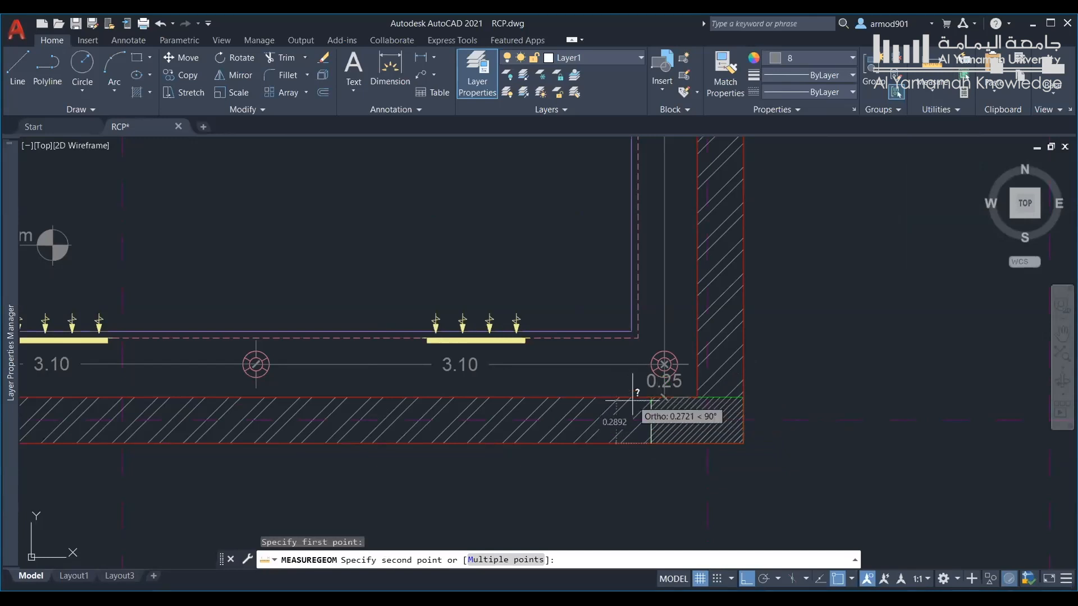
{"action": "key", "text": "Escape"}
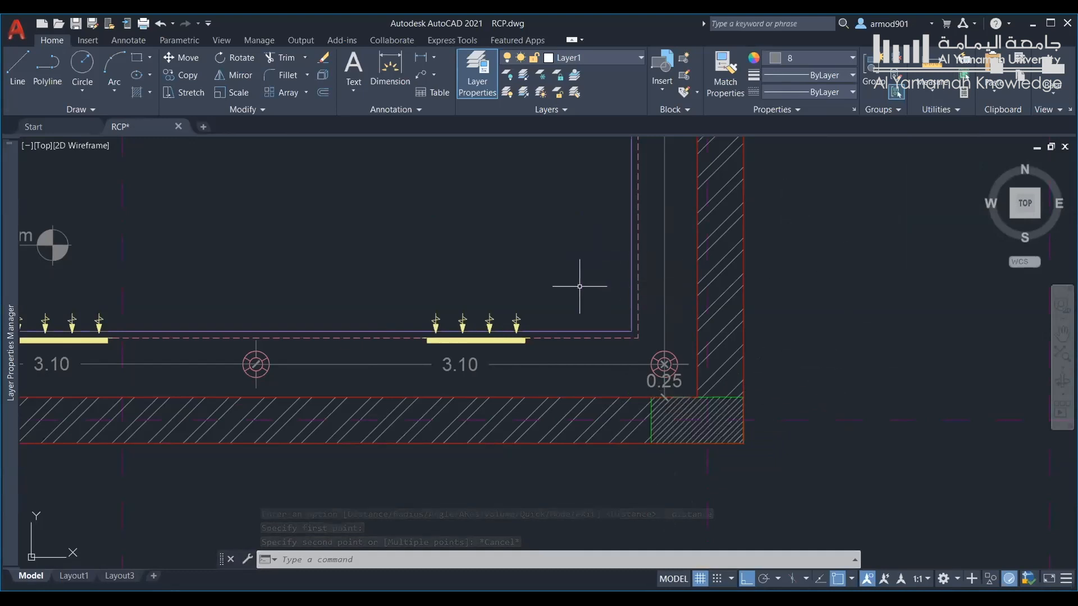
Set the drawing units' insertion scale to Meters
{"action": "scroll", "coordinate": [424, 293], "scroll_direction": "down", "scroll_amount": 2}
{"action": "scroll", "coordinate": [423, 293], "scroll_direction": "down", "scroll_amount": 1}
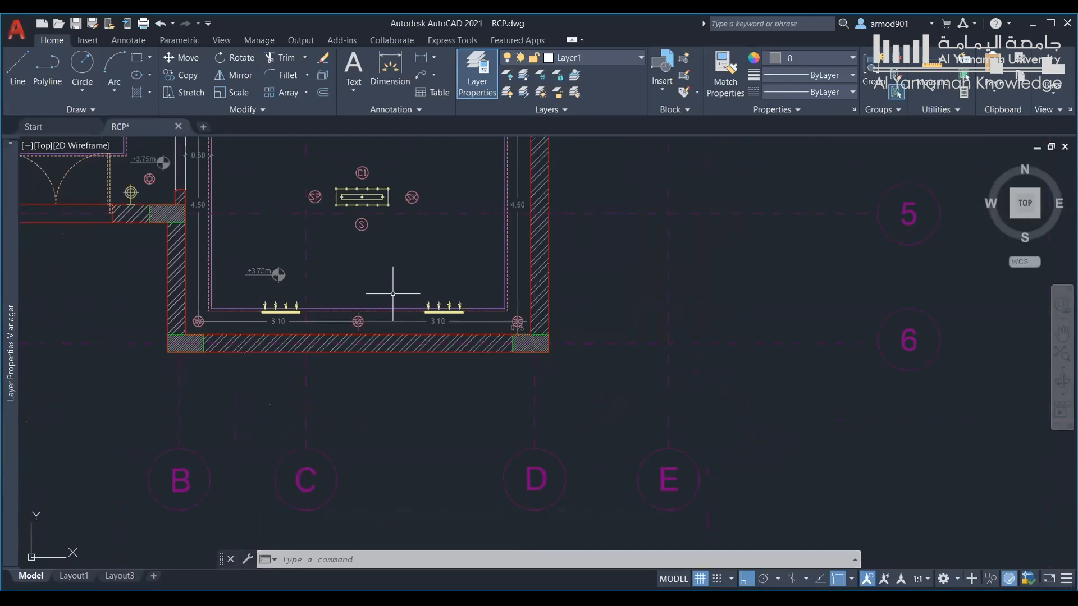
{"action": "type", "text": "UN"}
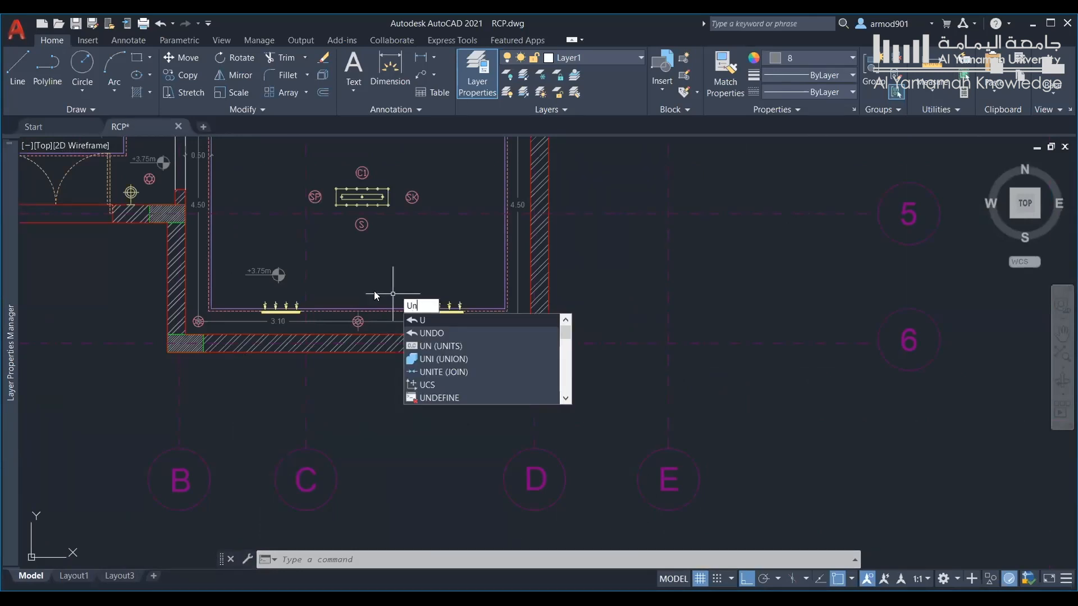
{"action": "key", "text": "Return"}
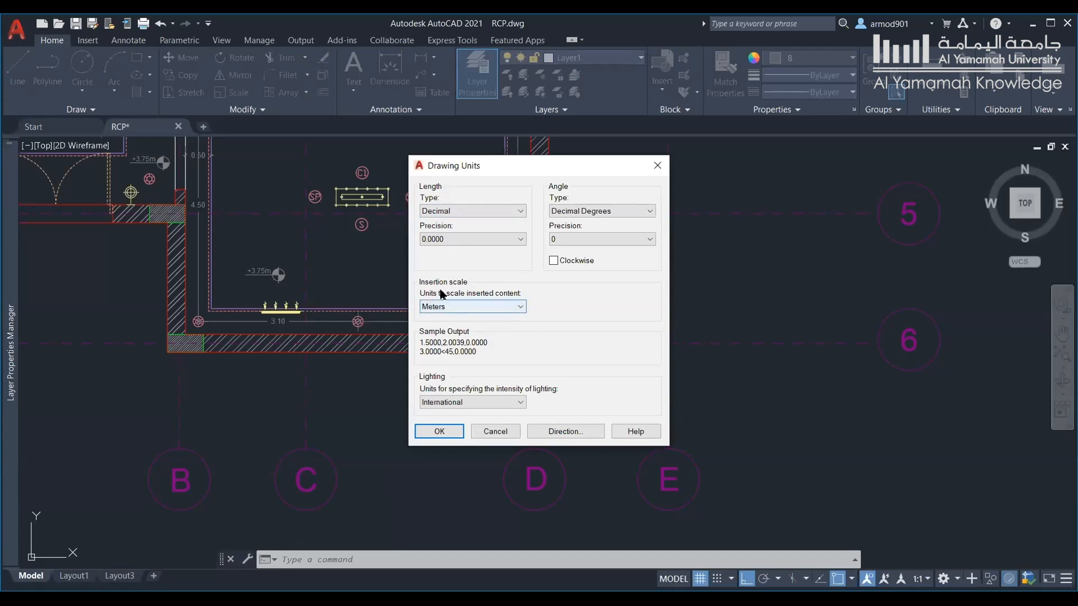
{"action": "left_click", "coordinate": [479, 305]}
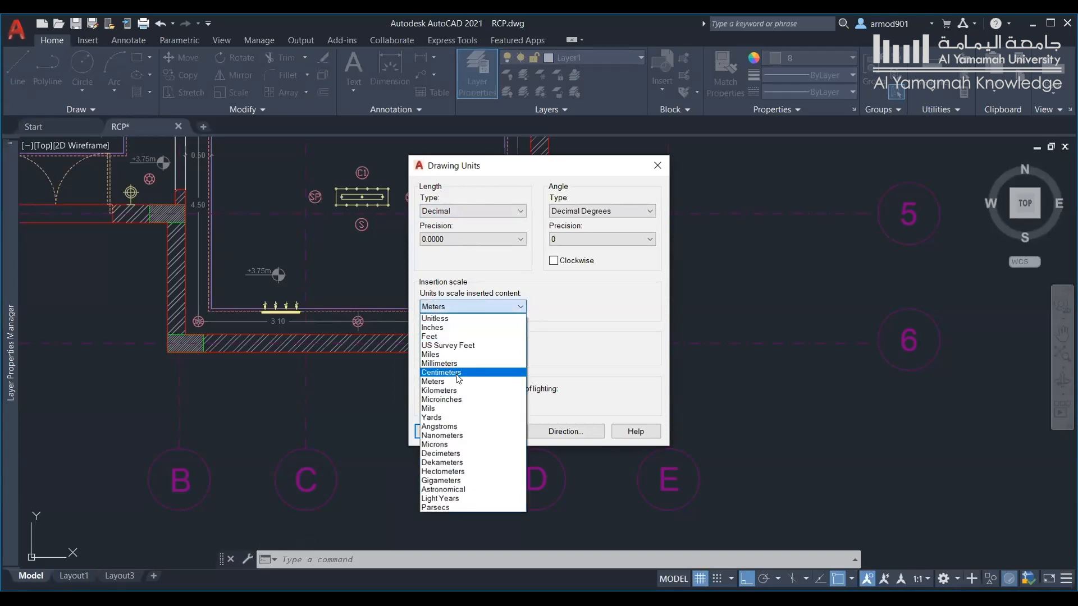
{"action": "left_click", "coordinate": [449, 381]}
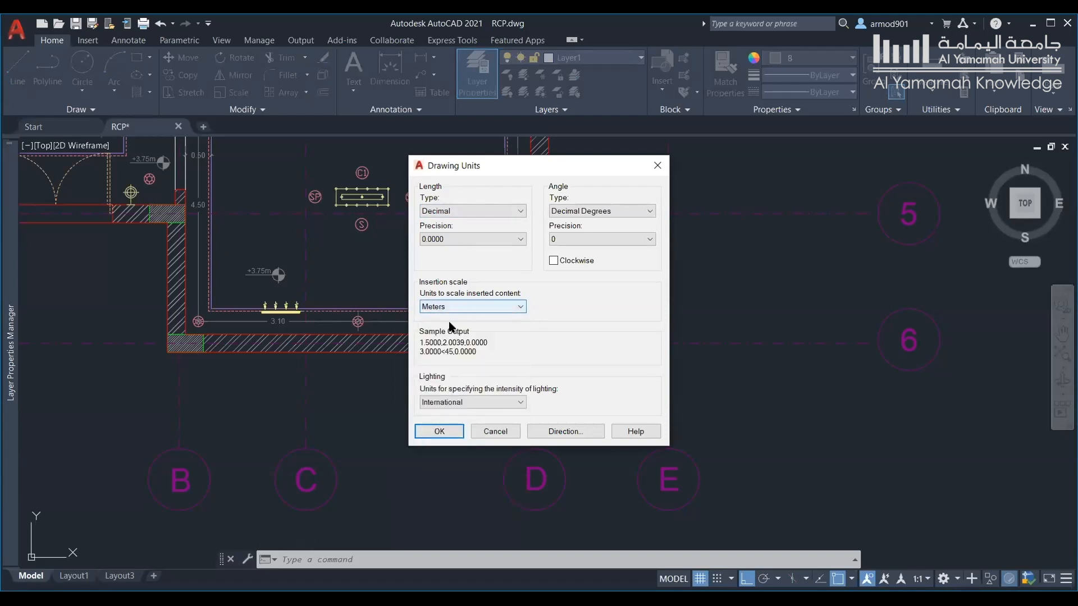
{"action": "left_click", "coordinate": [441, 432]}
Open the Layout1 sheet of the RCP drawing
{"action": "scroll", "coordinate": [200, 322], "scroll_direction": "down", "scroll_amount": 4}
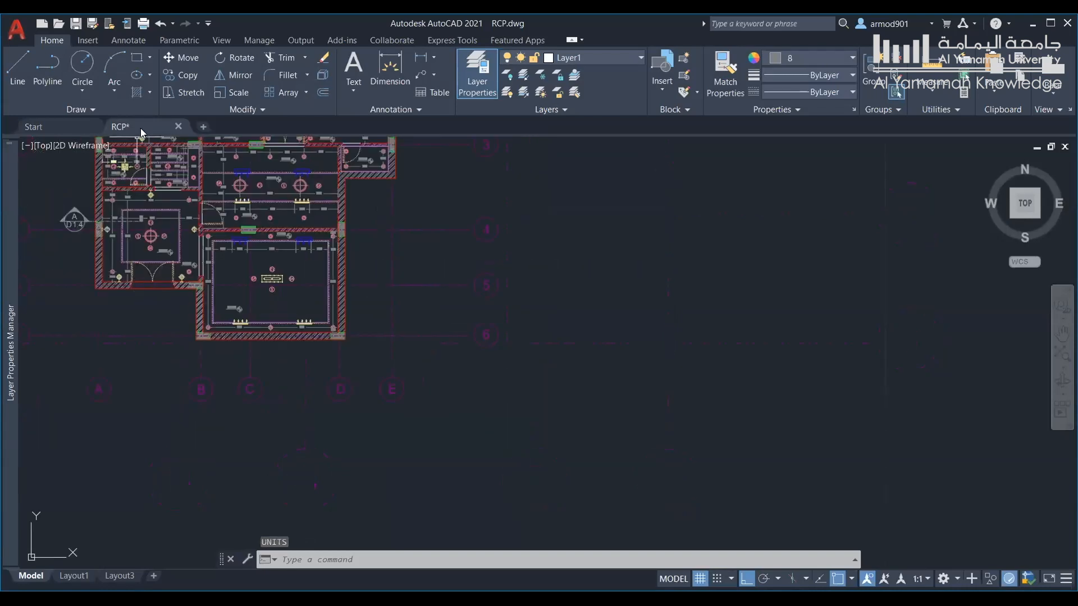
{"action": "mouse_move", "coordinate": [140, 128]}
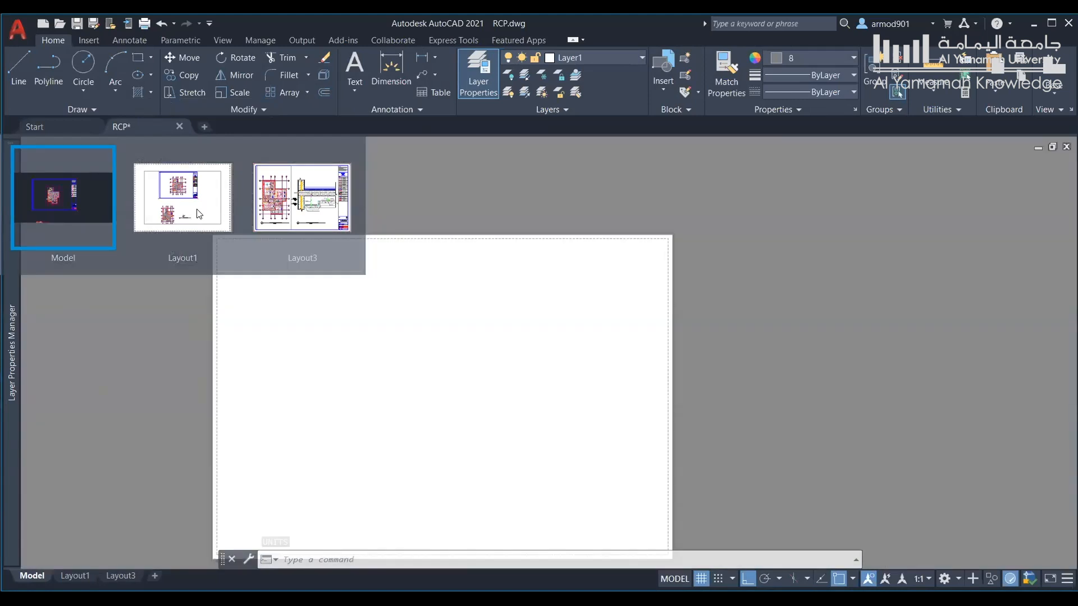
{"action": "left_click", "coordinate": [198, 214]}
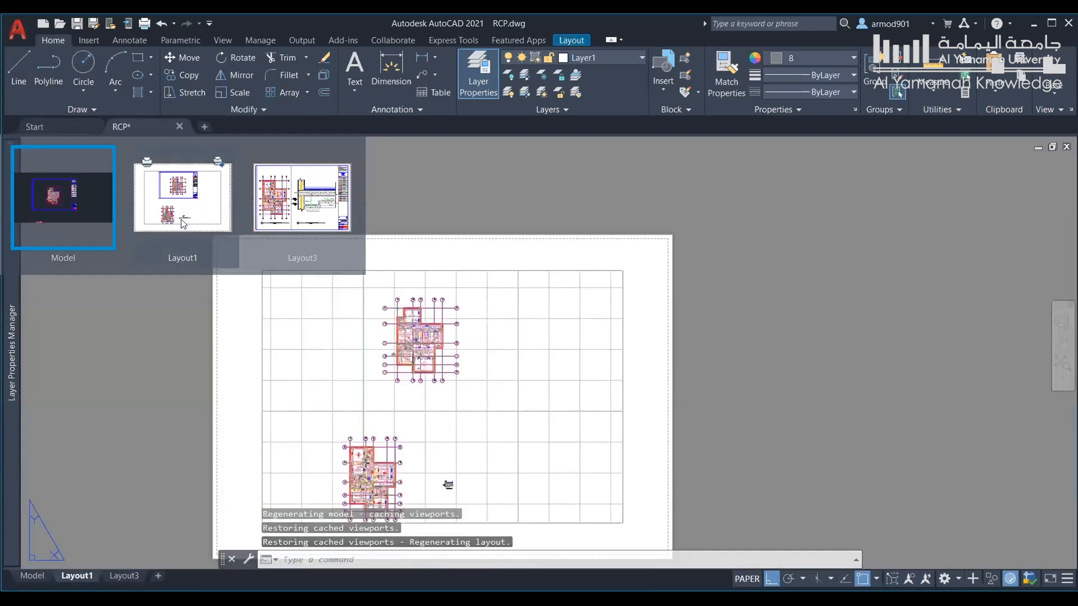
{"action": "left_click", "coordinate": [183, 224]}
{"action": "scroll", "coordinate": [438, 435], "scroll_direction": "down", "scroll_amount": 2}
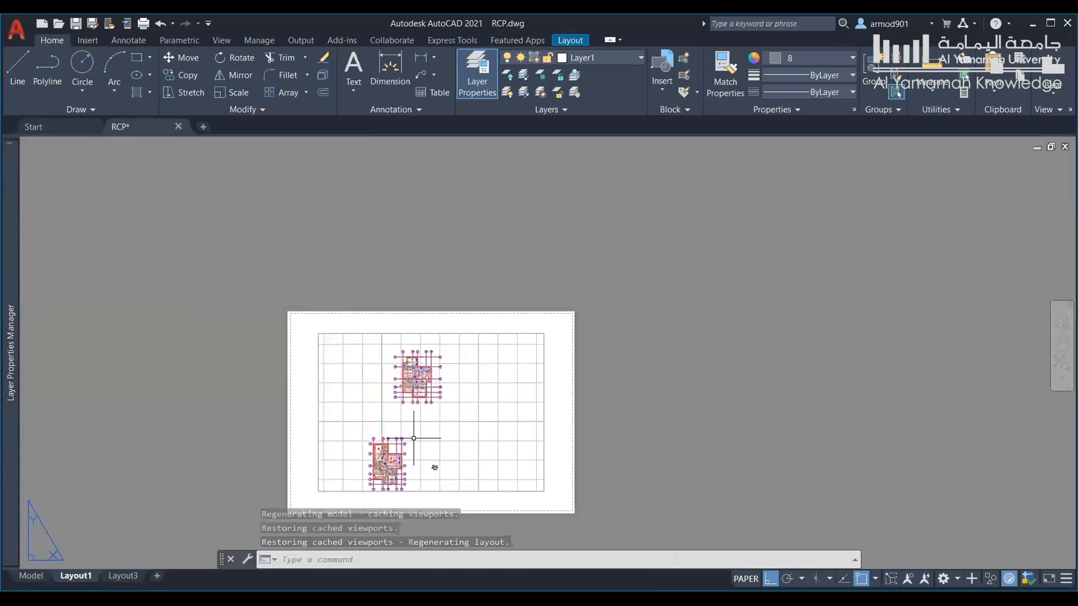
Delete the existing viewport from the Layout1 sheet
{"action": "left_click", "coordinate": [304, 321]}
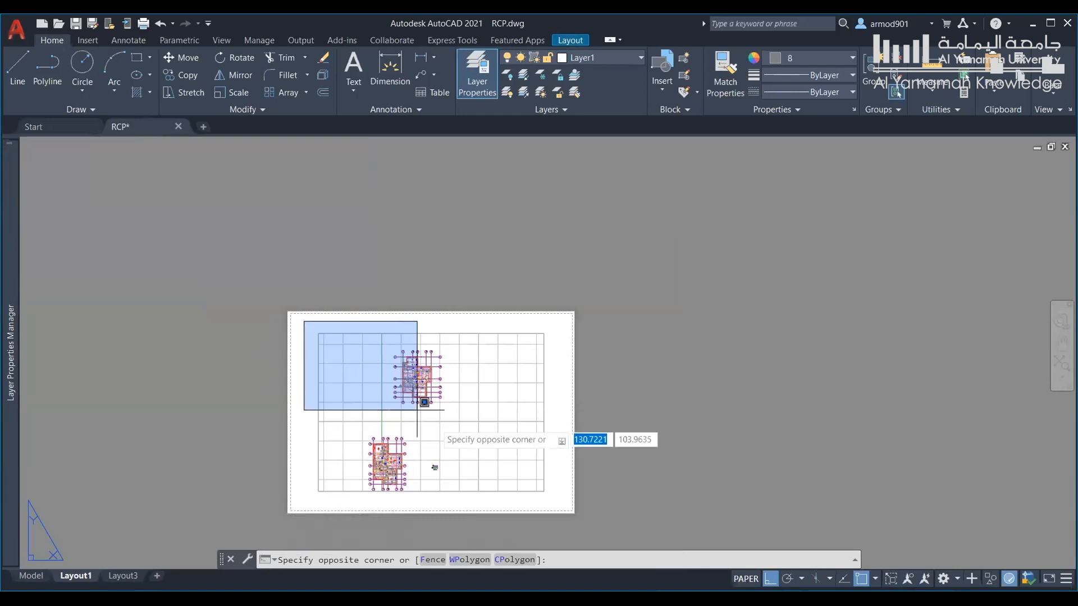
{"action": "left_click", "coordinate": [574, 505]}
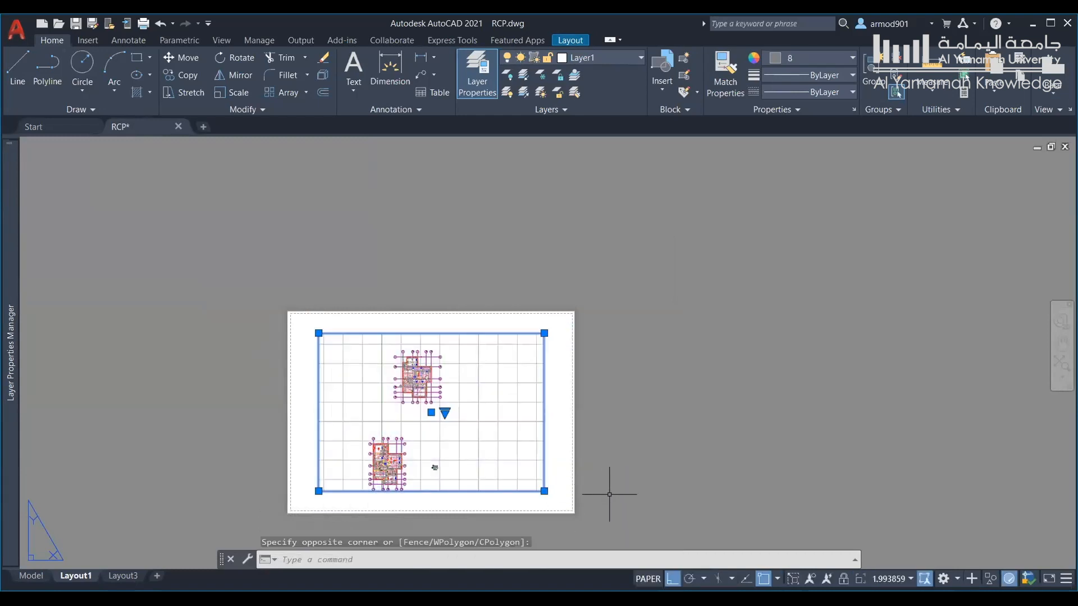
{"action": "key", "text": "Delete"}
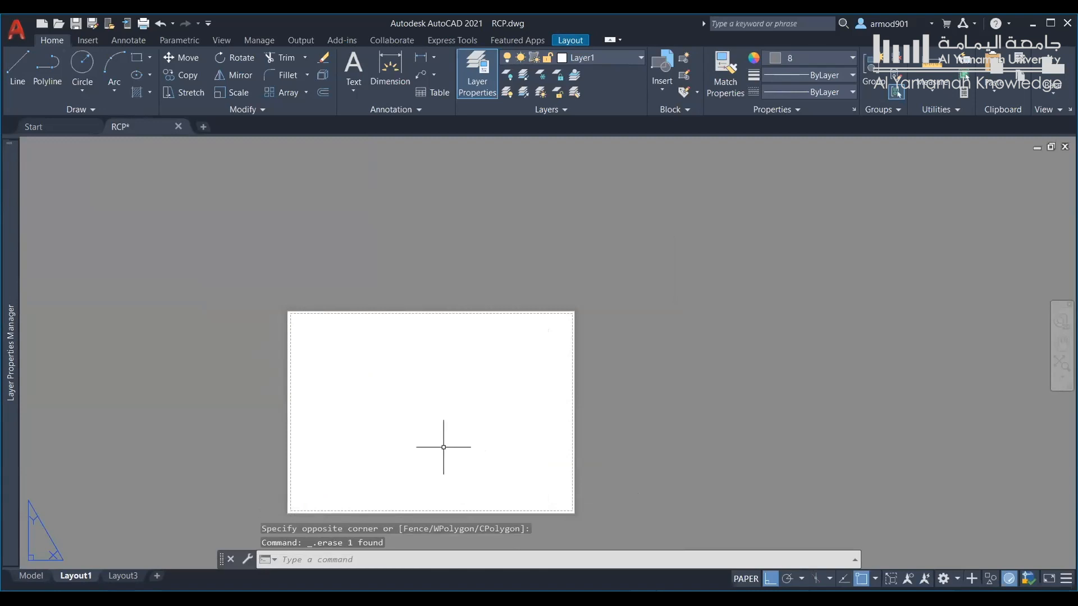
{"action": "right_click", "coordinate": [400, 415]}
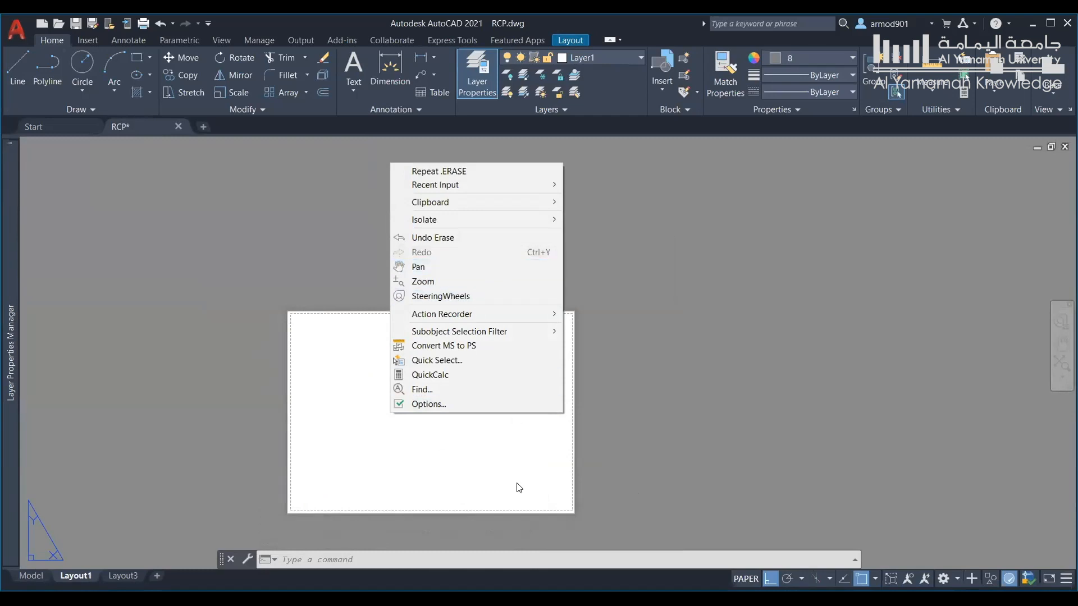
{"action": "left_click", "coordinate": [517, 447]}
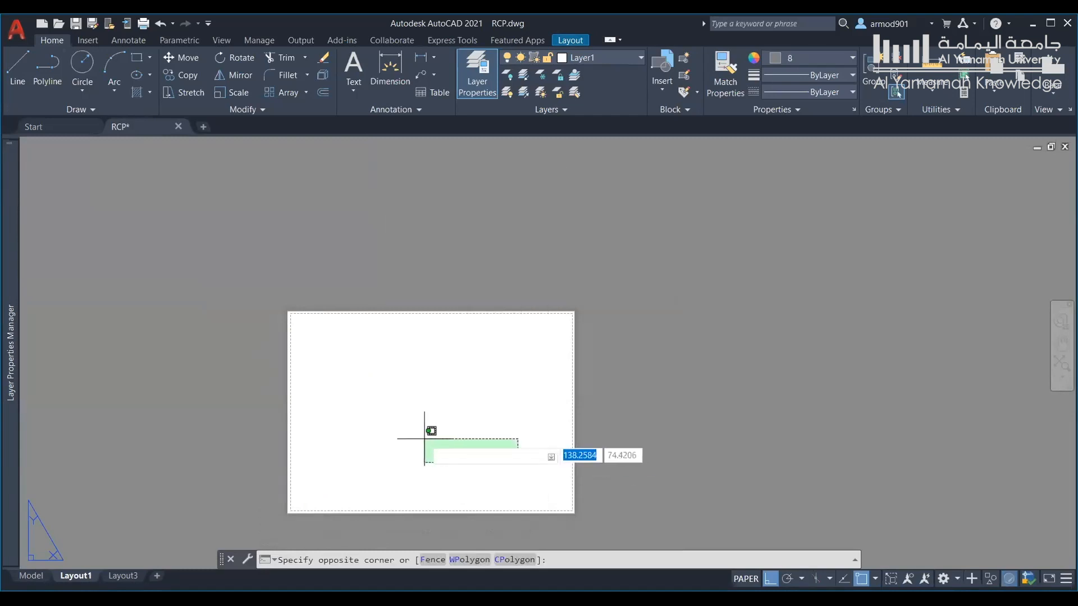
{"action": "left_click", "coordinate": [422, 436]}
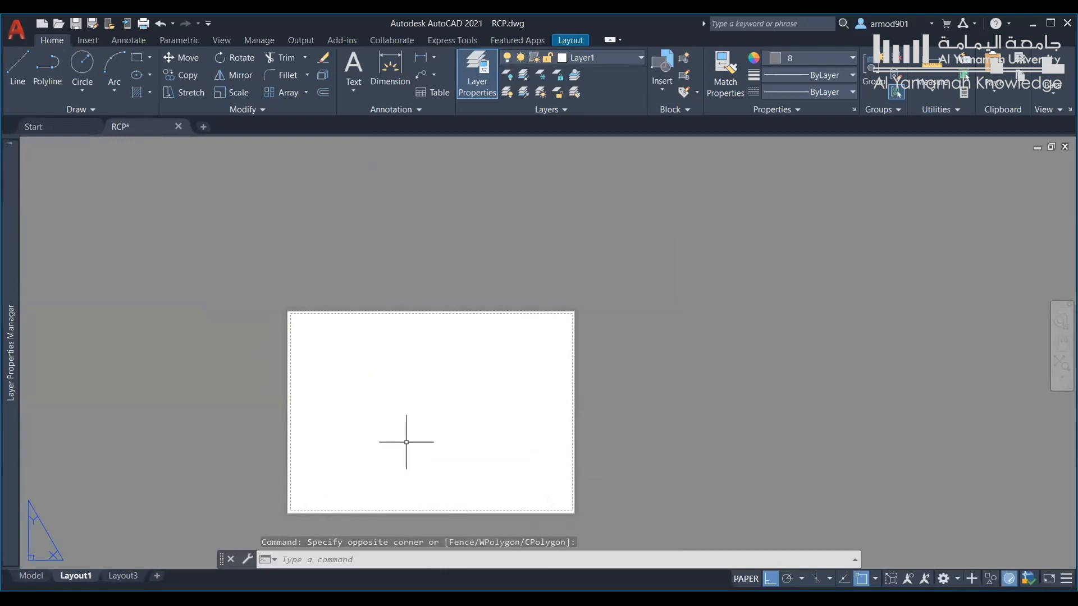
{"action": "type", "text": "REC"}
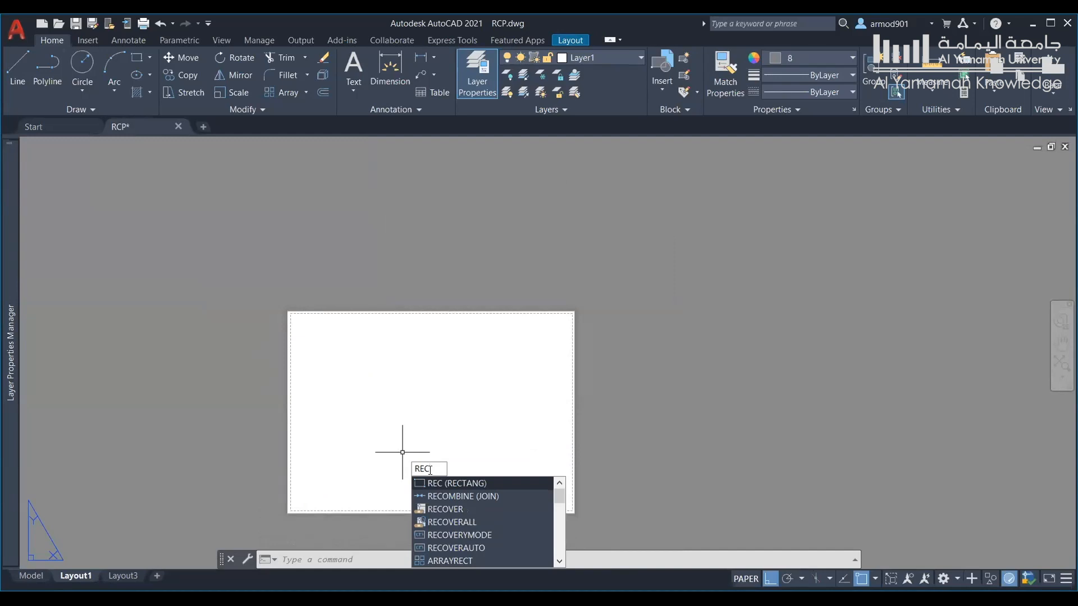
{"action": "key", "text": "Return"}
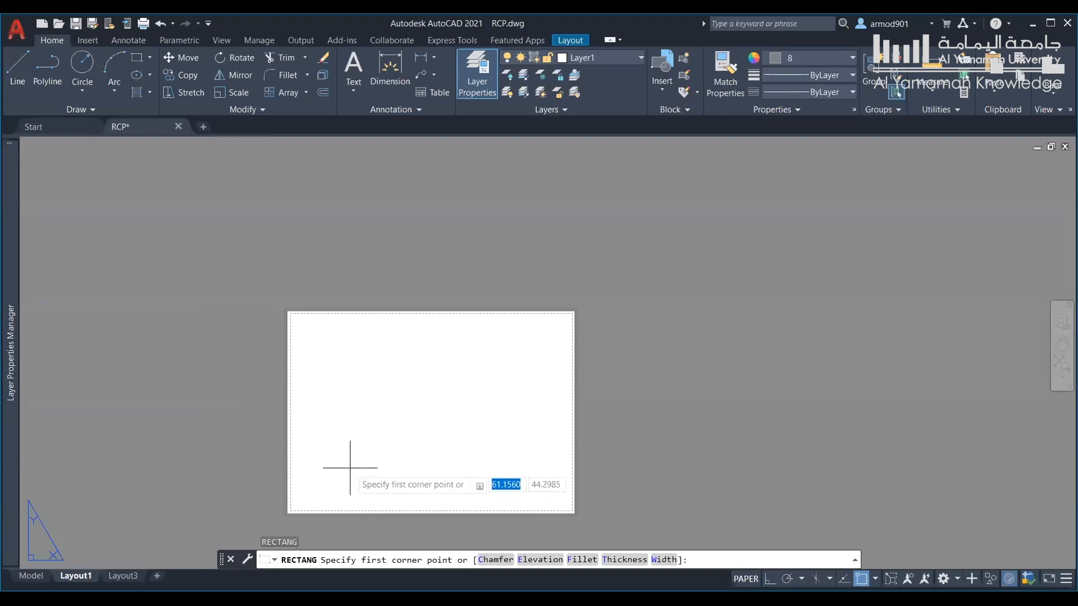
{"action": "left_click", "coordinate": [366, 454]}
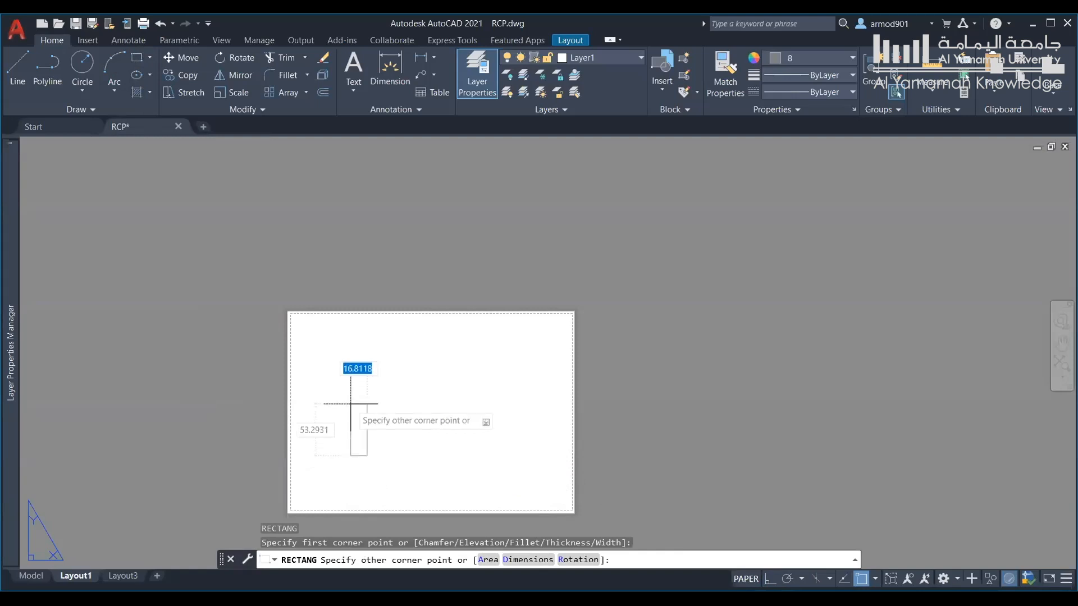
{"action": "key", "text": "Escape"}
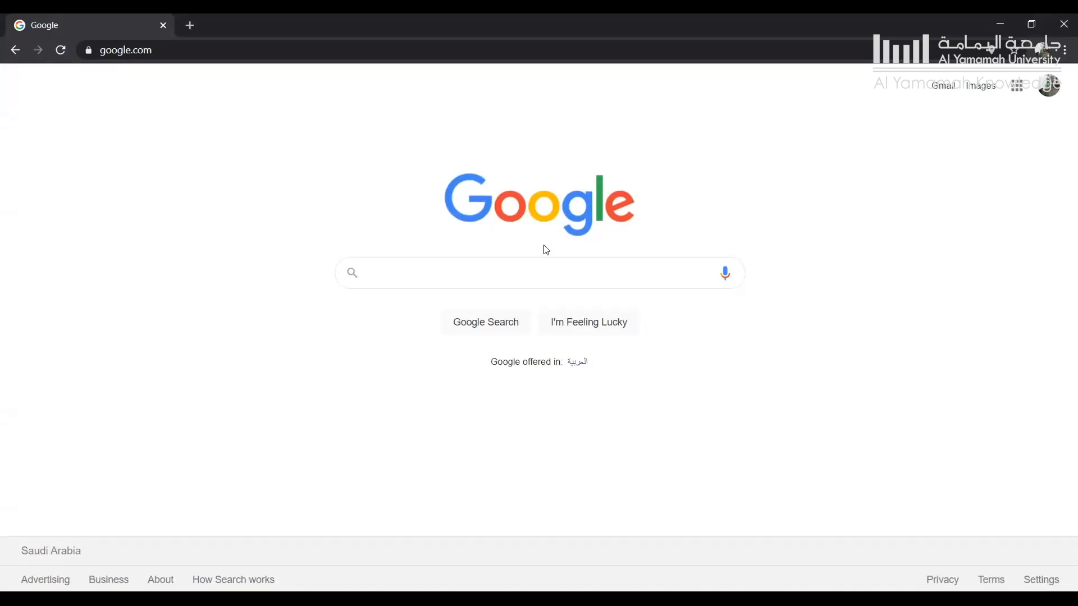
Search Google in the web browser for "a1 paper size"
{"action": "left_click", "coordinate": [641, 280]}
{"action": "type", "text": "a"}
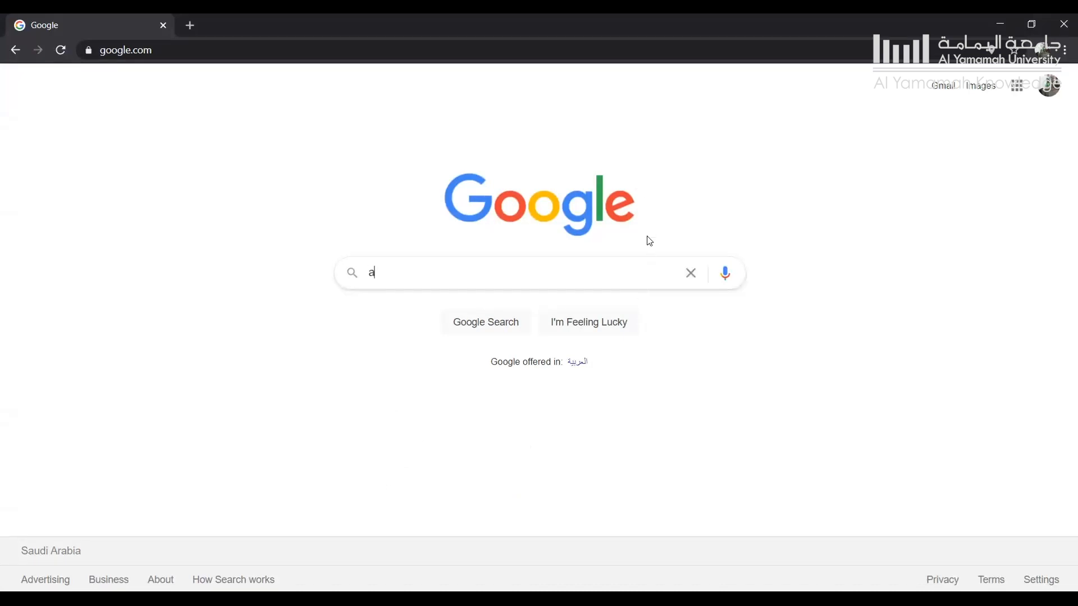
{"action": "type", "text": "1 papr"}
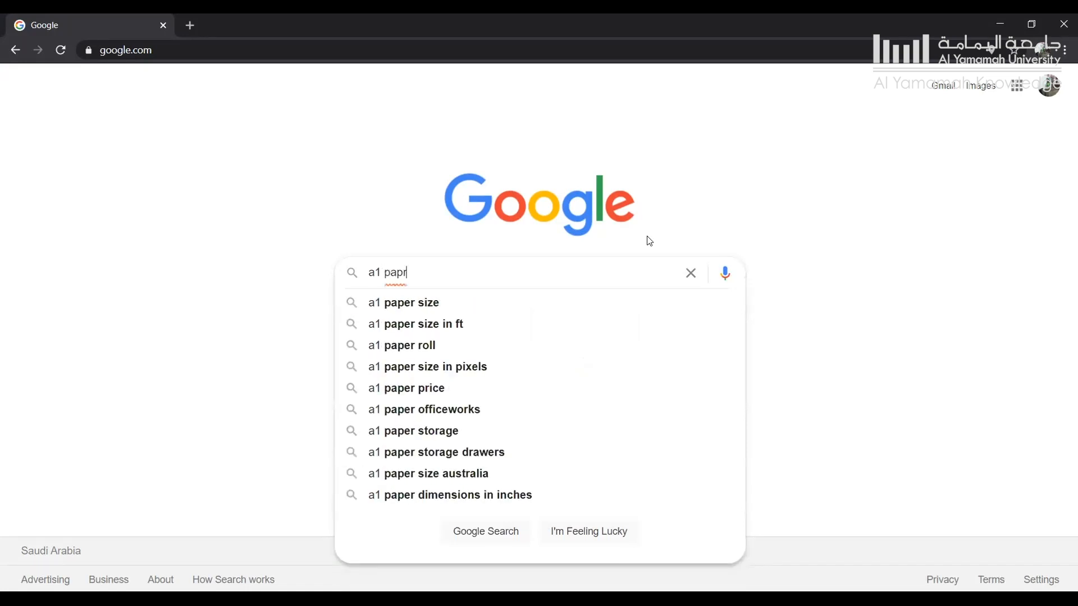
{"action": "key", "text": "BackSpace"}
{"action": "type", "text": "er size"}
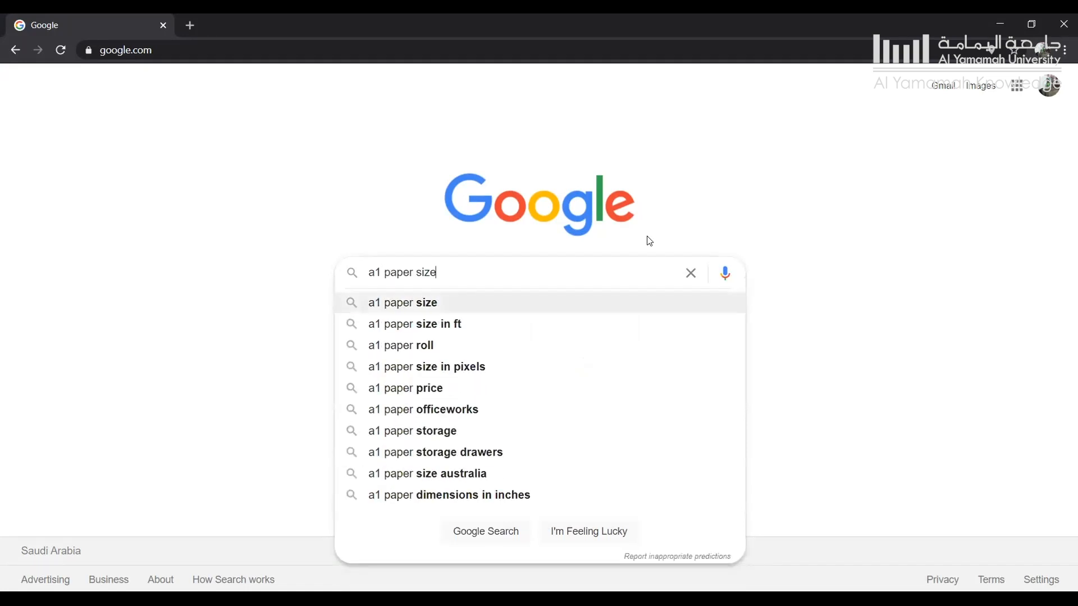
{"action": "key", "text": "Return"}
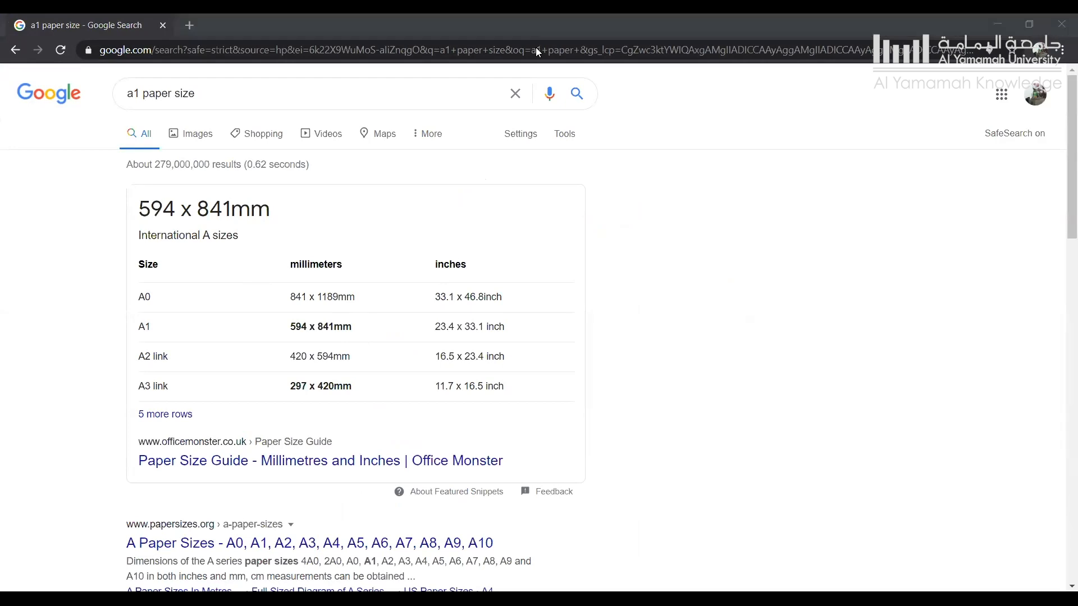
Switch back to AutoCAD and draw a rectangle of 0.594 by 0.841 units on the Layout1 sheet for the A1 paper
{"action": "key", "text": "alt+Tab"}
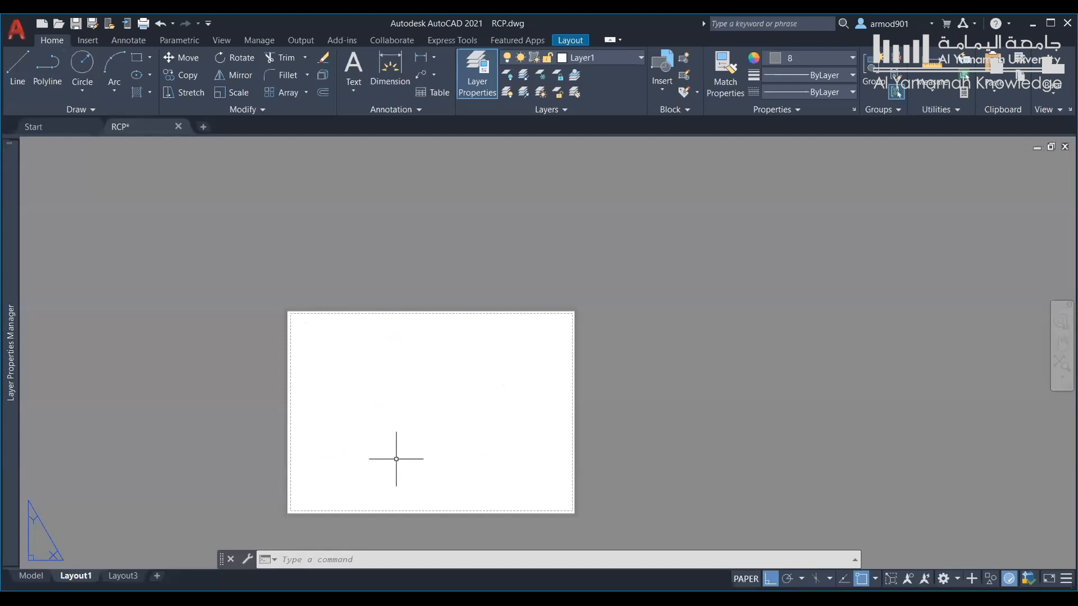
{"action": "type", "text": "rec"}
{"action": "key", "text": "Return"}
{"action": "left_click", "coordinate": [375, 464]}
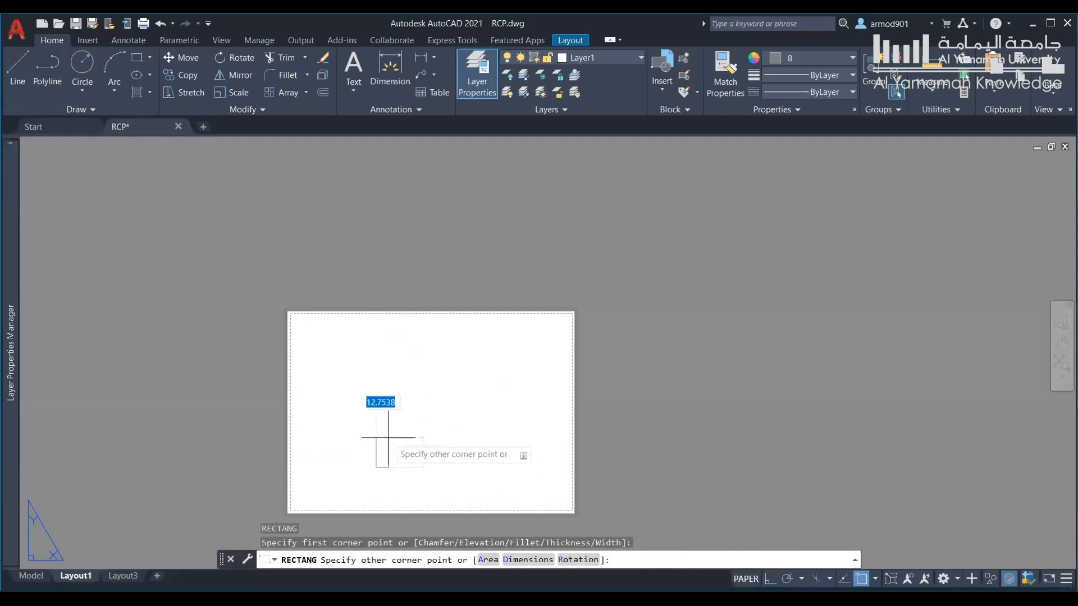
{"action": "type", "text": "@"}
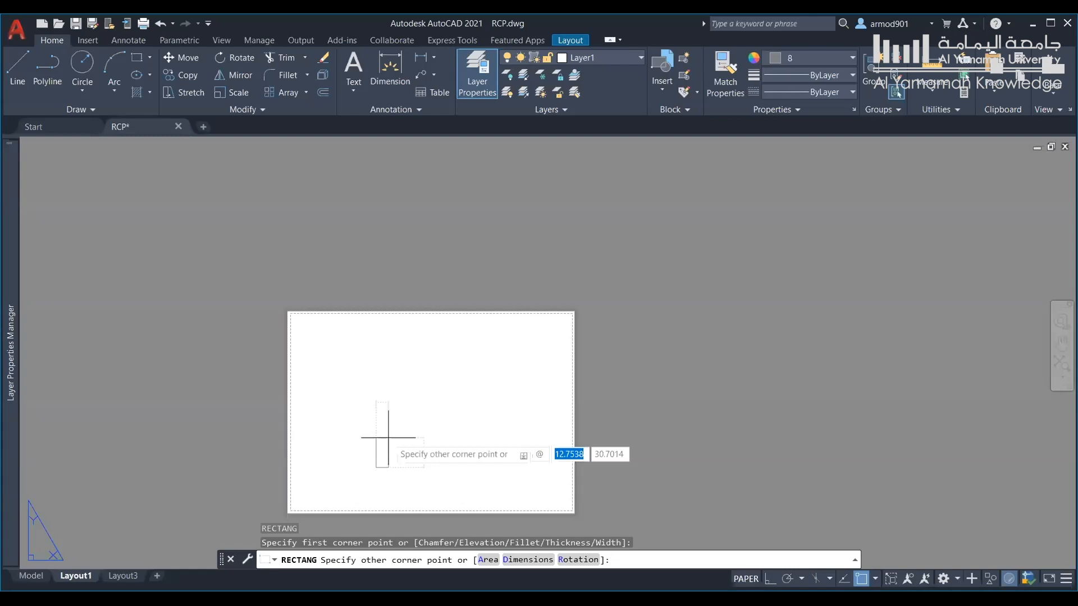
{"action": "type", "text": ".5"}
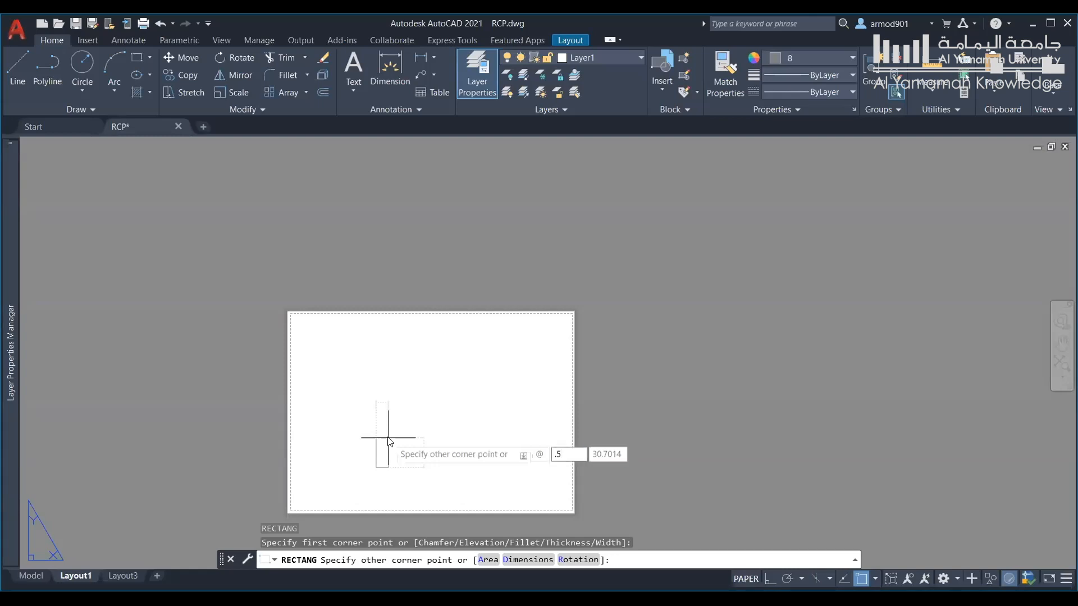
{"action": "type", "text": "94"}
{"action": "key", "text": "Tab"}
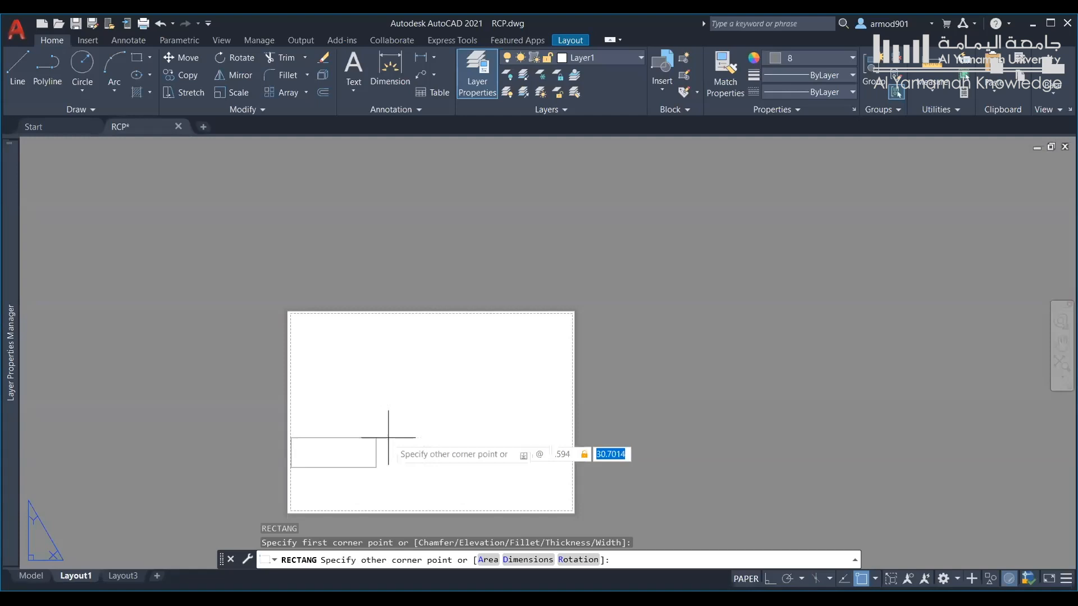
{"action": "type", "text": ".0"}
{"action": "key", "text": "BackSpace"}
{"action": "type", "text": "84"}
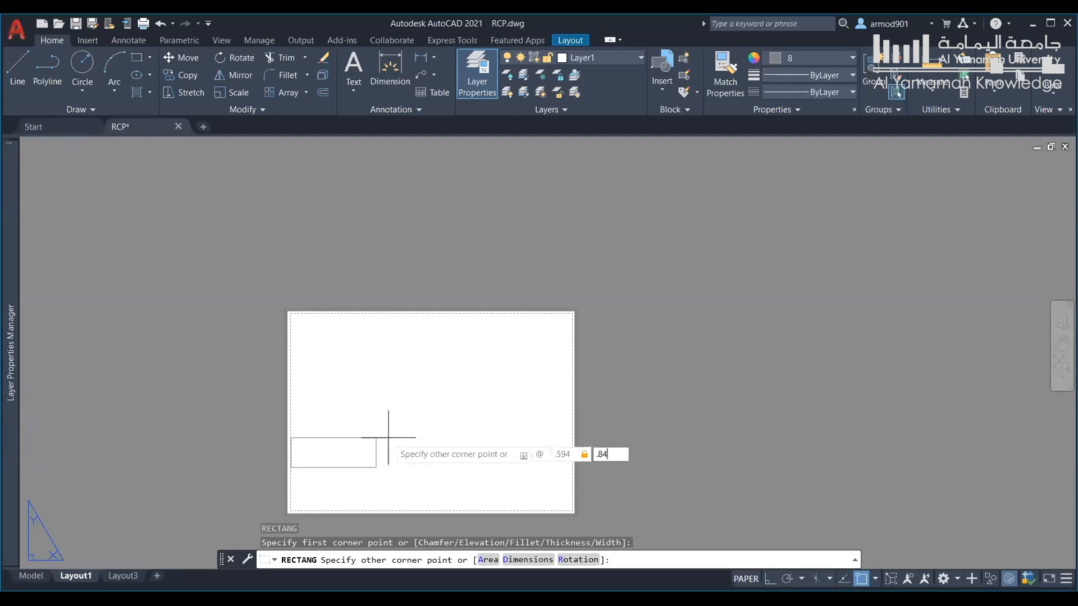
{"action": "type", "text": "1"}
{"action": "key", "text": "Return"}
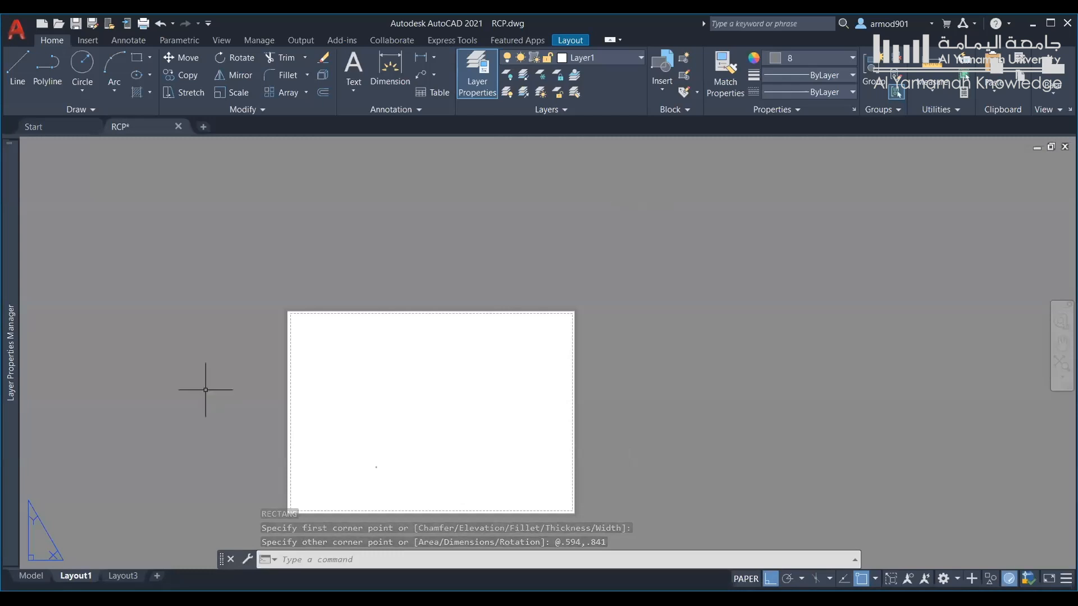
Try to rotate the A1 rectangle, entering 90 as the base point, and undo the rotation
{"action": "scroll", "coordinate": [335, 452], "scroll_direction": "up", "scroll_amount": 4}
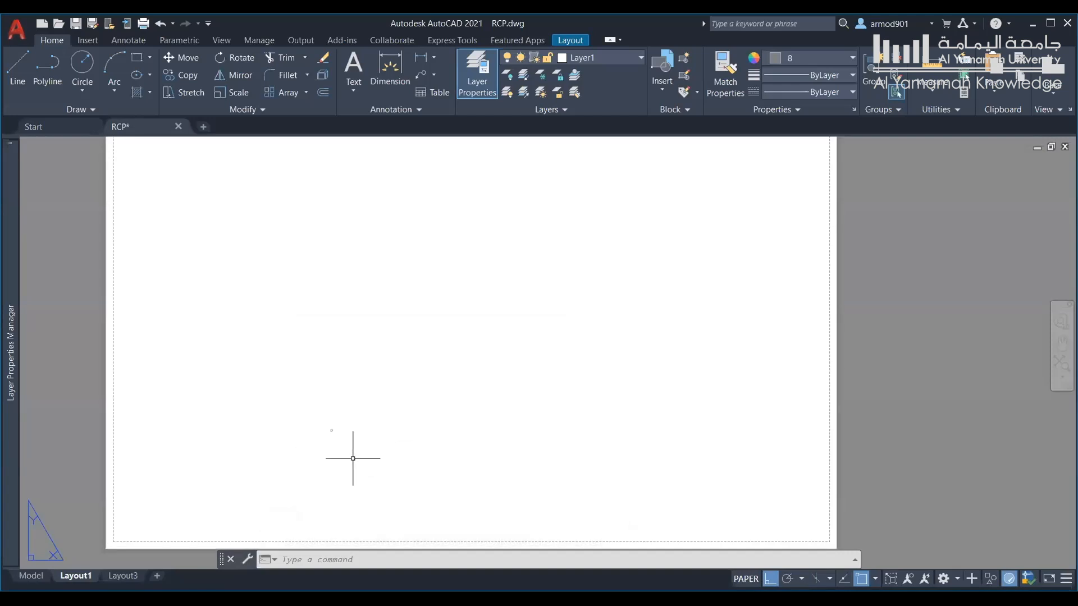
{"action": "scroll", "coordinate": [354, 452], "scroll_direction": "up", "scroll_amount": 4}
{"action": "scroll", "coordinate": [334, 427], "scroll_direction": "up", "scroll_amount": 8}
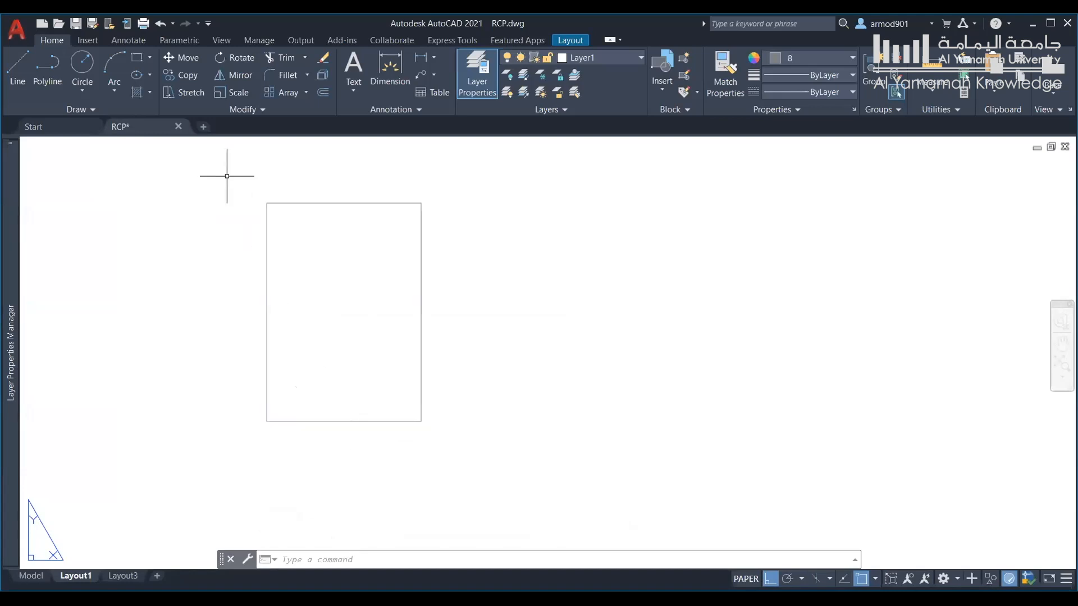
{"action": "left_click", "coordinate": [245, 60]}
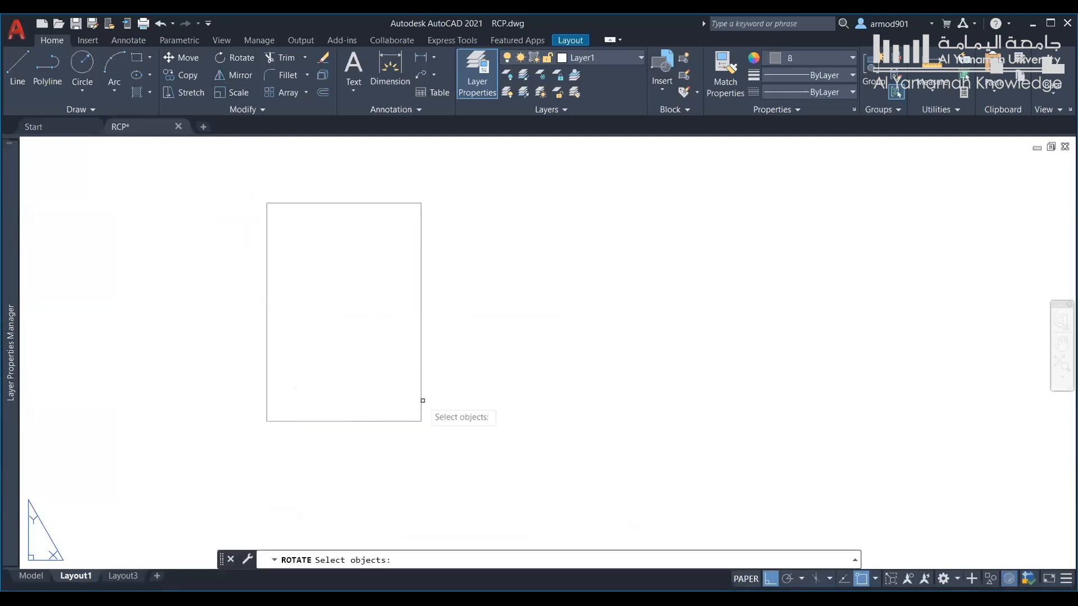
{"action": "left_click", "coordinate": [422, 408]}
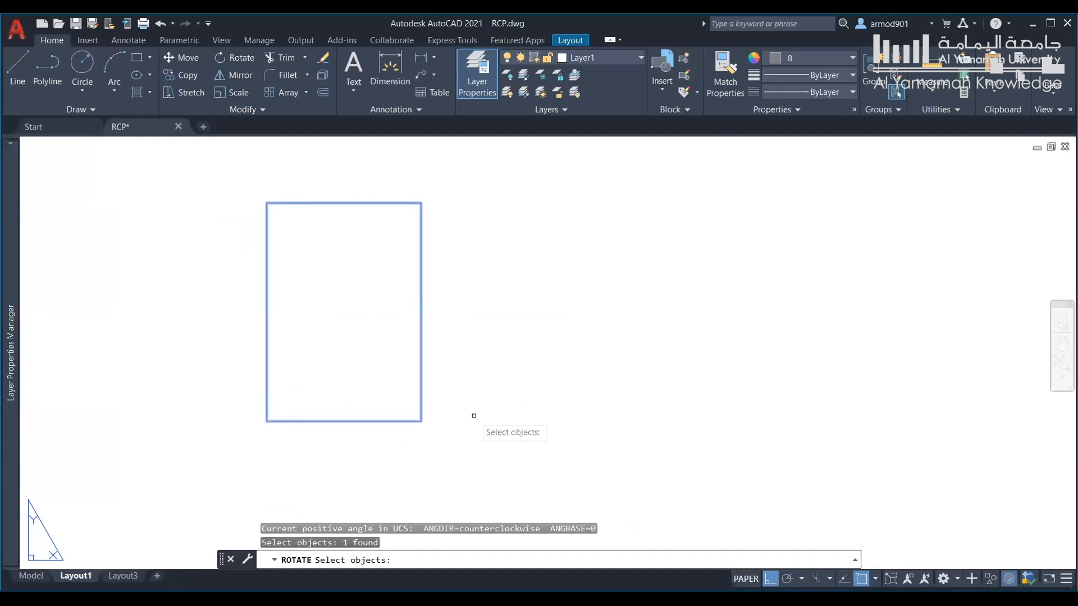
{"action": "key", "text": "Return"}
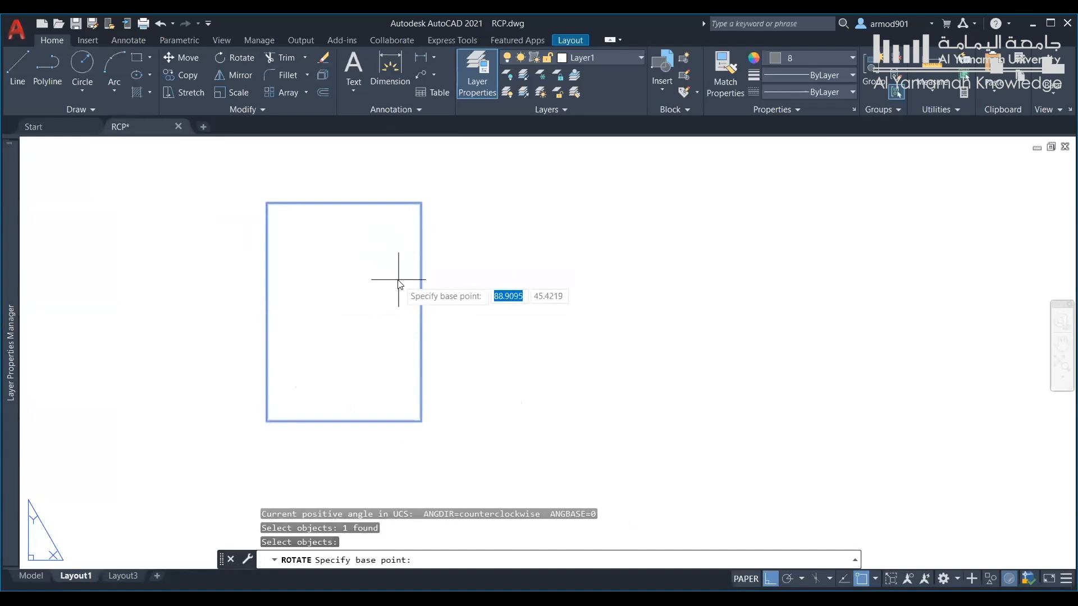
{"action": "type", "text": "90"}
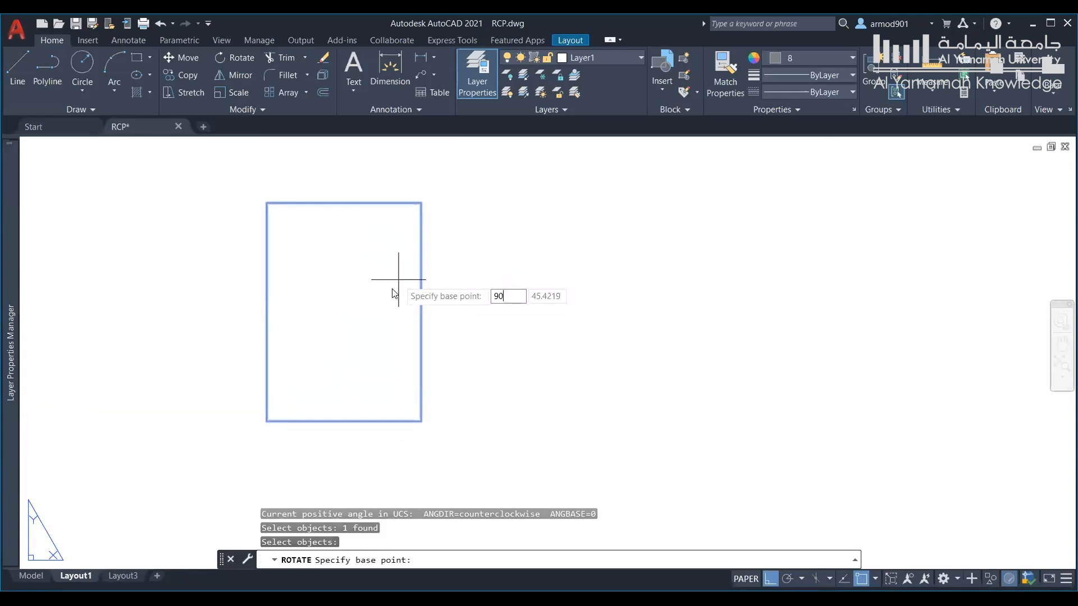
{"action": "key", "text": "Return"}
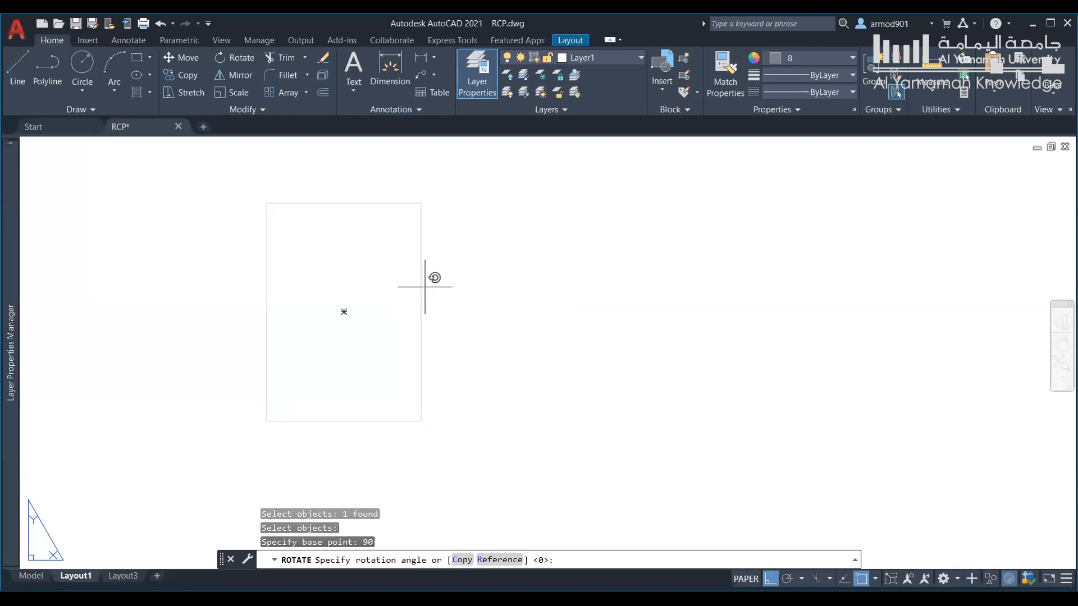
{"action": "left_click", "coordinate": [334, 306]}
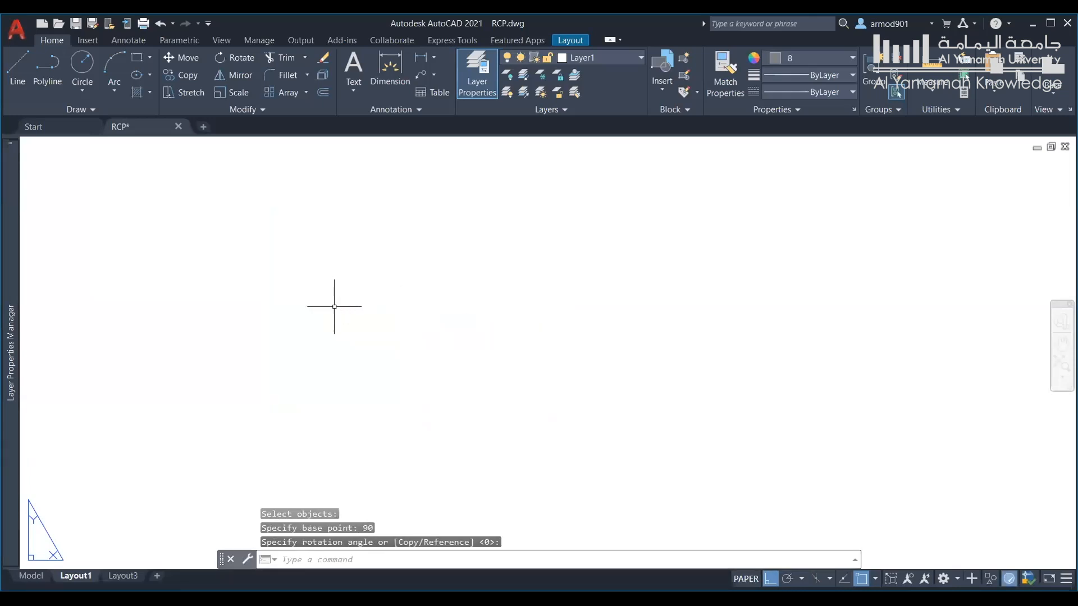
{"action": "key", "text": "ctrl+z"}
Rotate the A1 rectangle by 90 degrees about its lower-right corner to landscape orientation
{"action": "left_click", "coordinate": [241, 58]}
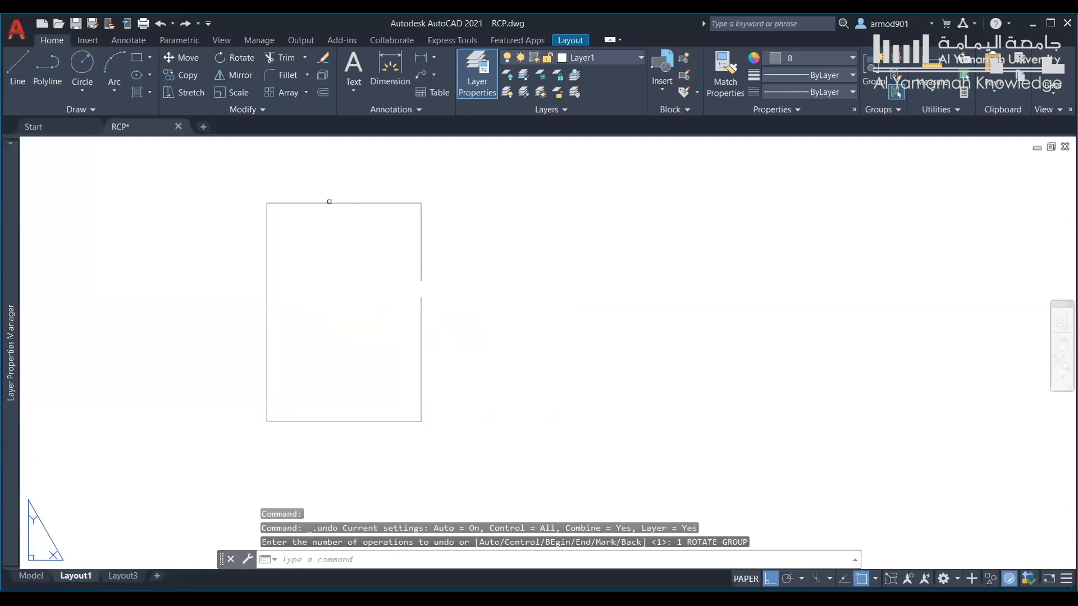
{"action": "left_click", "coordinate": [409, 421]}
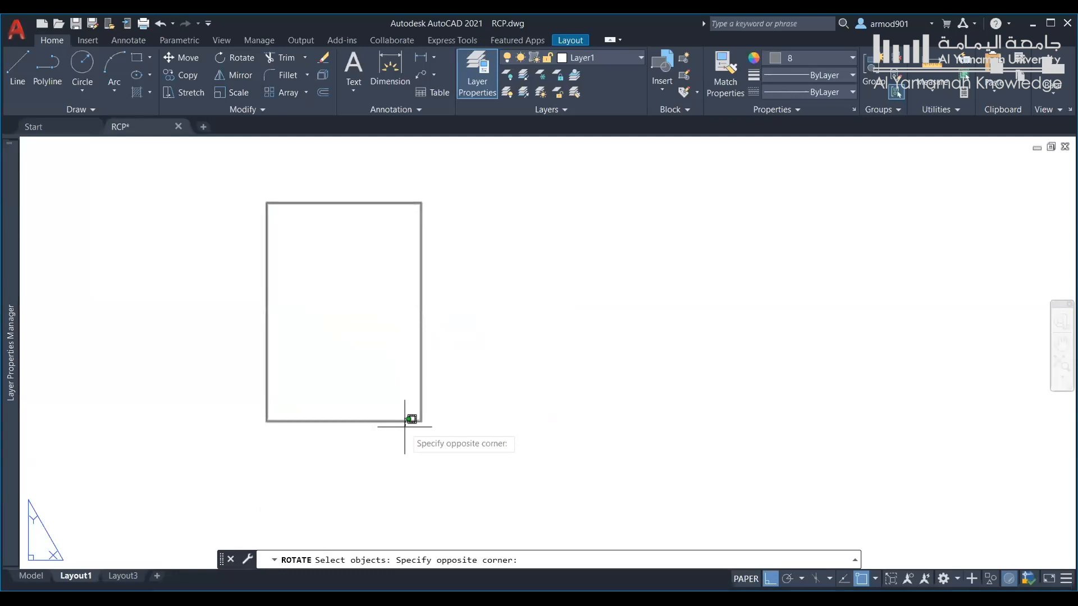
{"action": "left_click", "coordinate": [405, 427]}
{"action": "key", "text": "Return"}
{"action": "left_click", "coordinate": [421, 421]}
{"action": "type", "text": "90"}
{"action": "key", "text": "Return"}
Start the plot setup for Layout1 with the DWG To PDF.pc3 plotter and ISO expand A1 (841.00 x 594.00 MM) paper
{"action": "scroll", "coordinate": [410, 402], "scroll_direction": "down", "scroll_amount": 2}
{"action": "scroll", "coordinate": [362, 435], "scroll_direction": "down", "scroll_amount": 2}
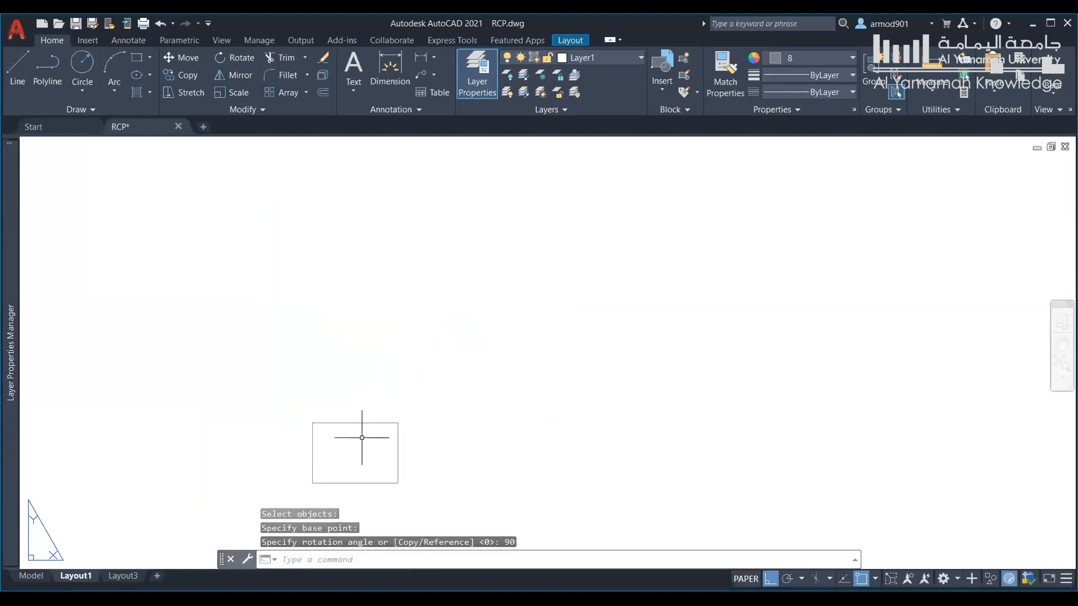
{"action": "scroll", "coordinate": [352, 449], "scroll_direction": "up", "scroll_amount": 4}
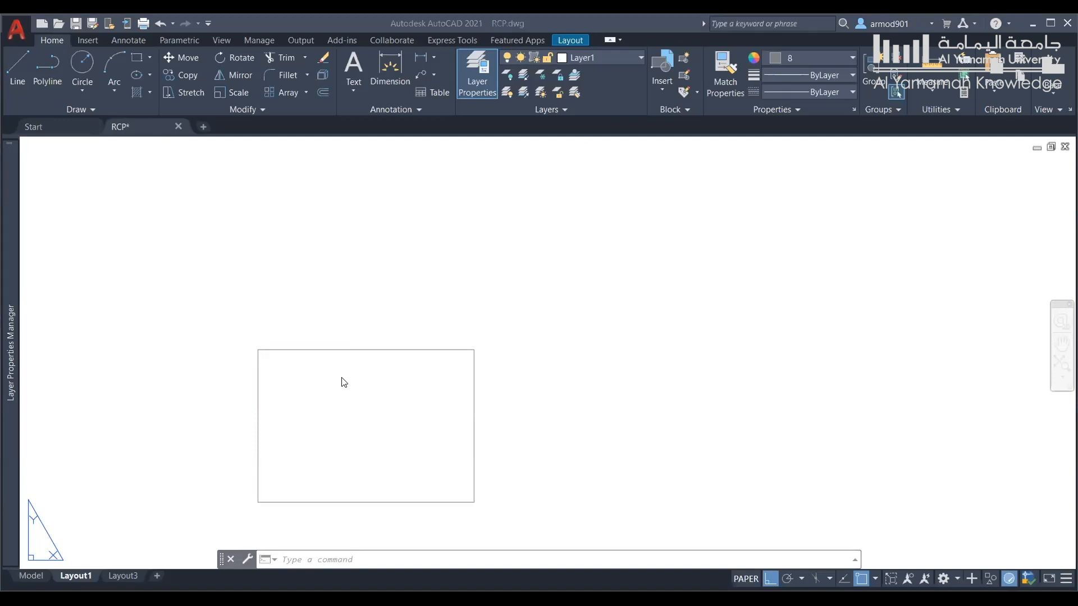
{"action": "scroll", "coordinate": [344, 383], "scroll_direction": "down", "scroll_amount": 8}
{"action": "scroll", "coordinate": [344, 382], "scroll_direction": "up", "scroll_amount": 10}
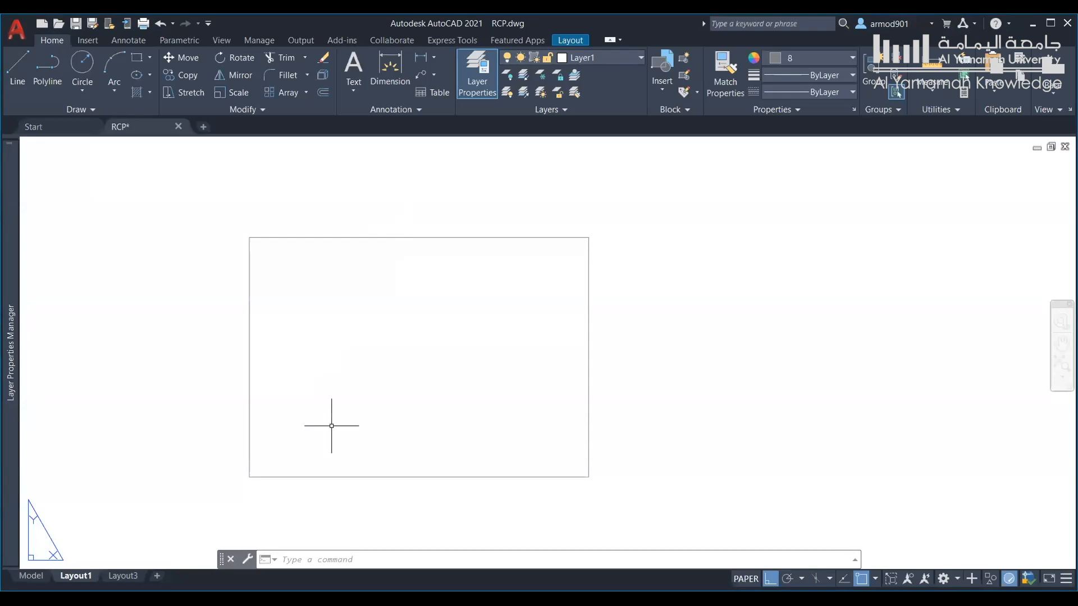
{"action": "key", "text": "ctrl+p"}
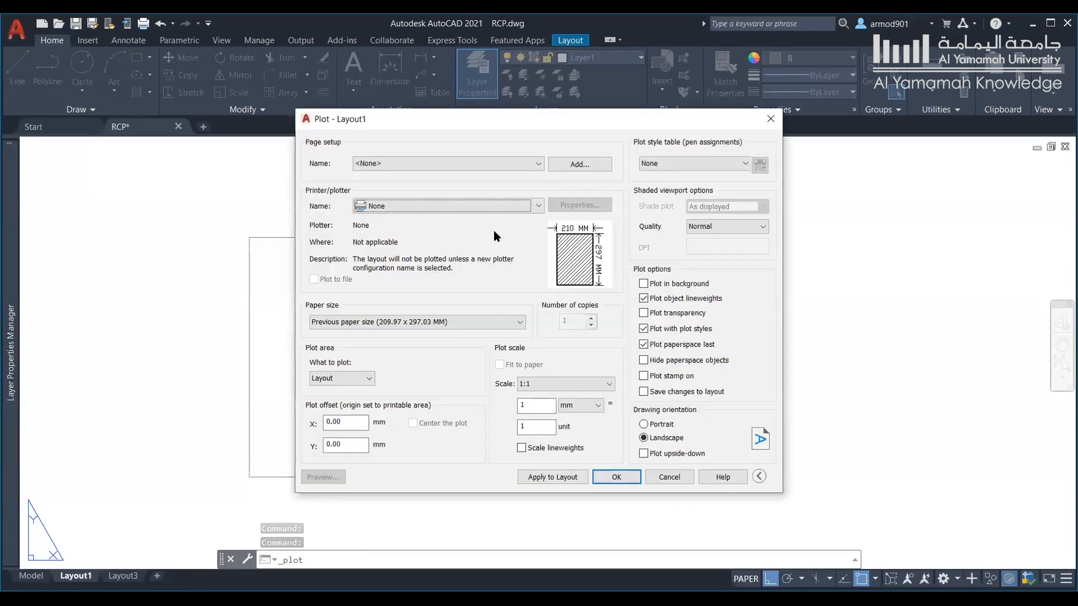
{"action": "left_click", "coordinate": [452, 209]}
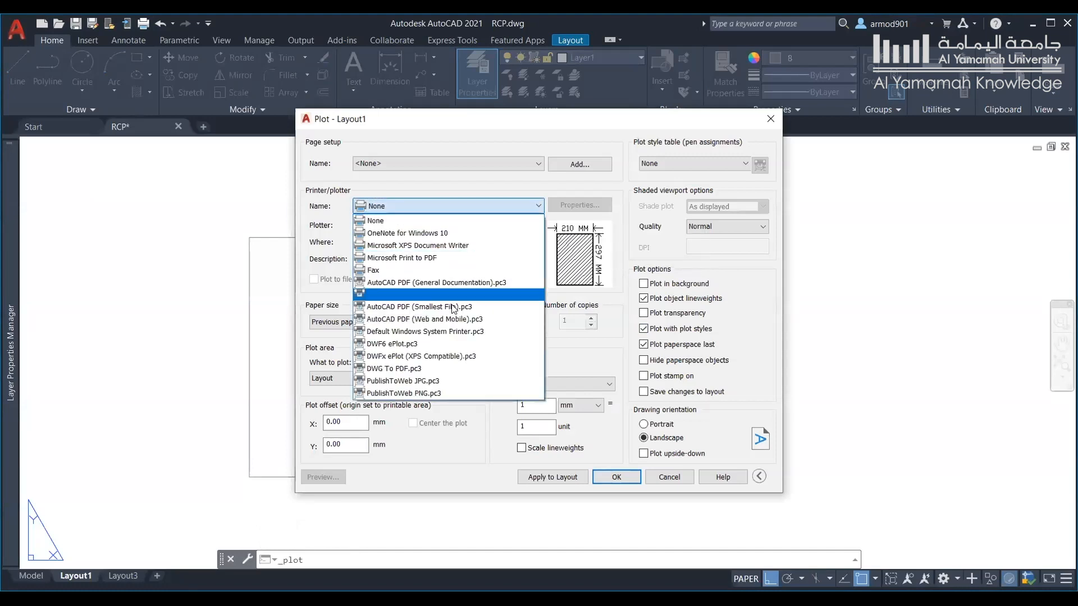
{"action": "left_click", "coordinate": [423, 371]}
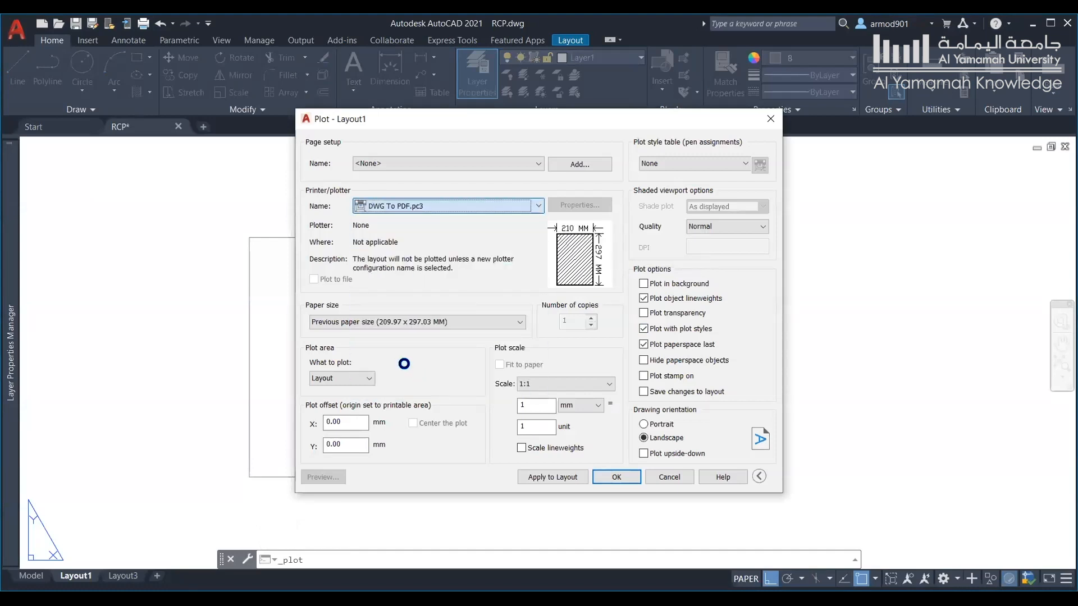
{"action": "left_click", "coordinate": [394, 327]}
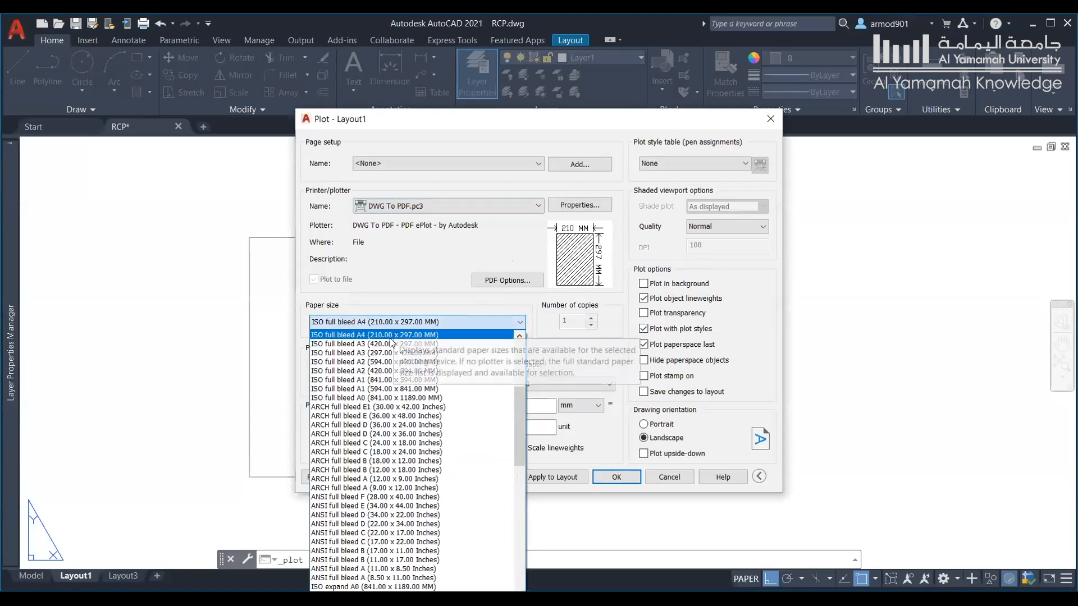
{"action": "scroll", "coordinate": [375, 441], "scroll_direction": "down", "scroll_amount": 2}
{"action": "scroll", "coordinate": [375, 442], "scroll_direction": "down", "scroll_amount": 1}
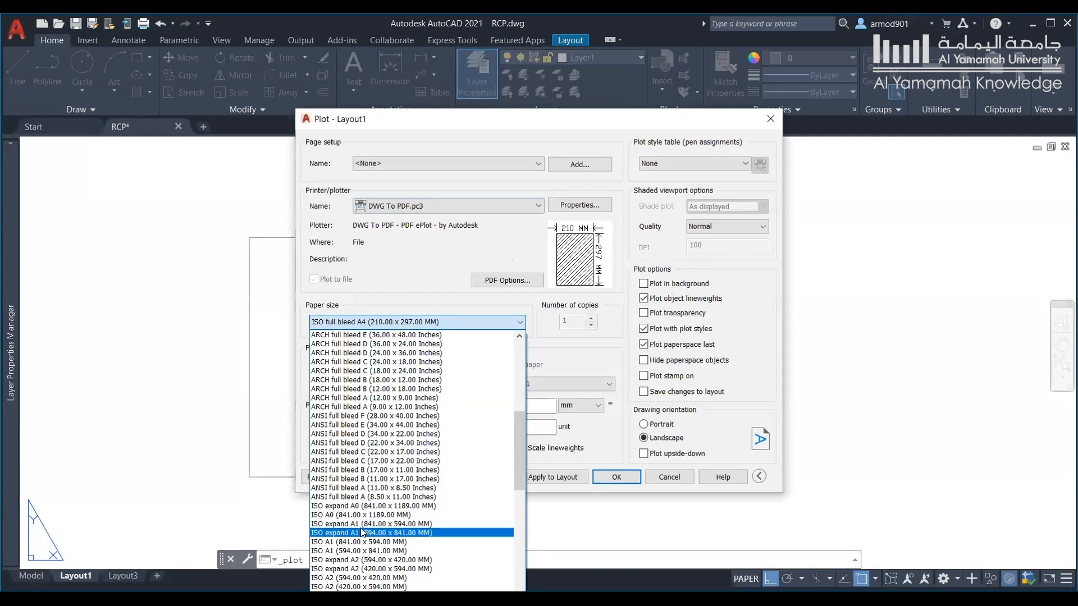
{"action": "left_click", "coordinate": [363, 524]}
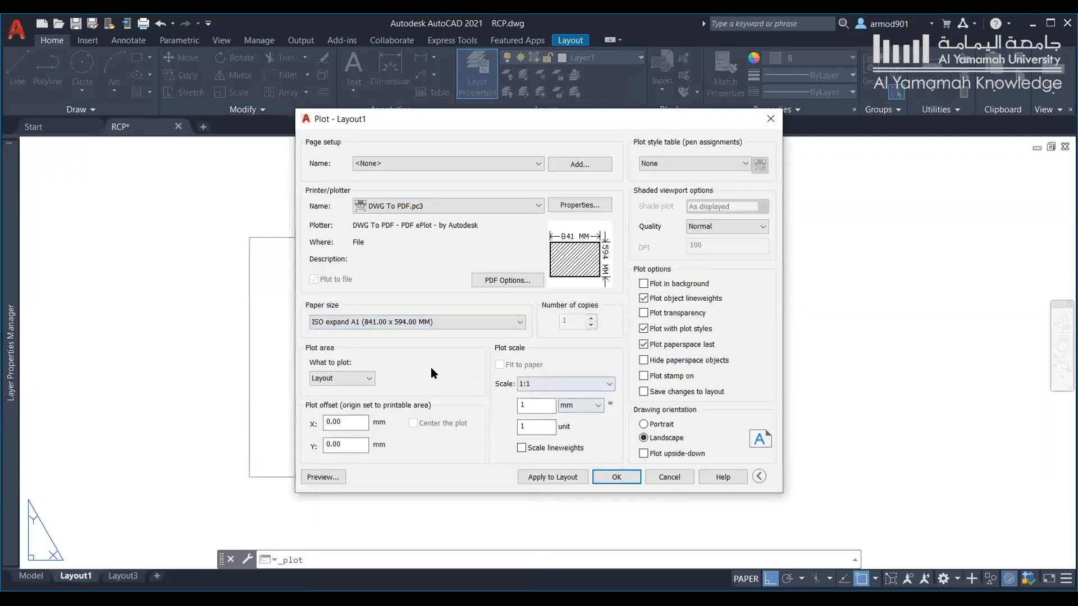
Set the plot area to a window spanning opposite corners of the A1 rectangle
{"action": "left_click", "coordinate": [363, 377]}
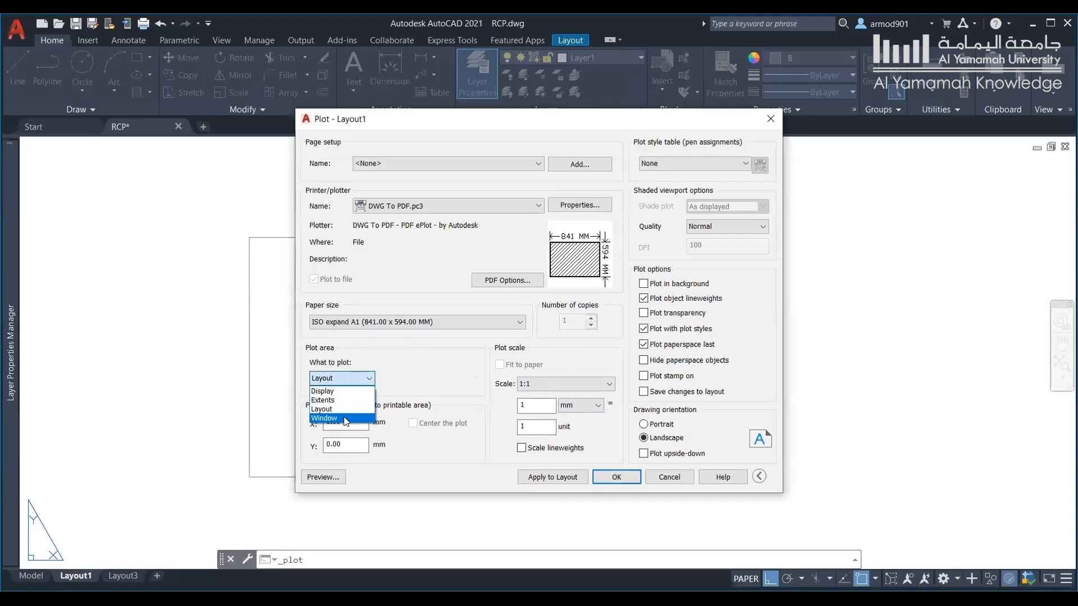
{"action": "left_click", "coordinate": [337, 418]}
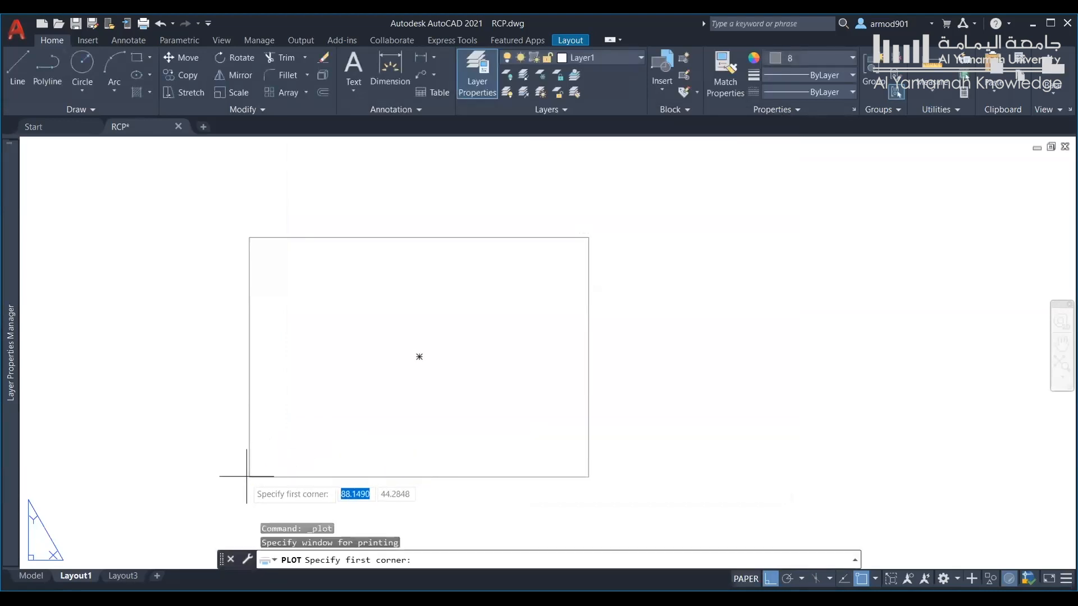
{"action": "left_click", "coordinate": [250, 477]}
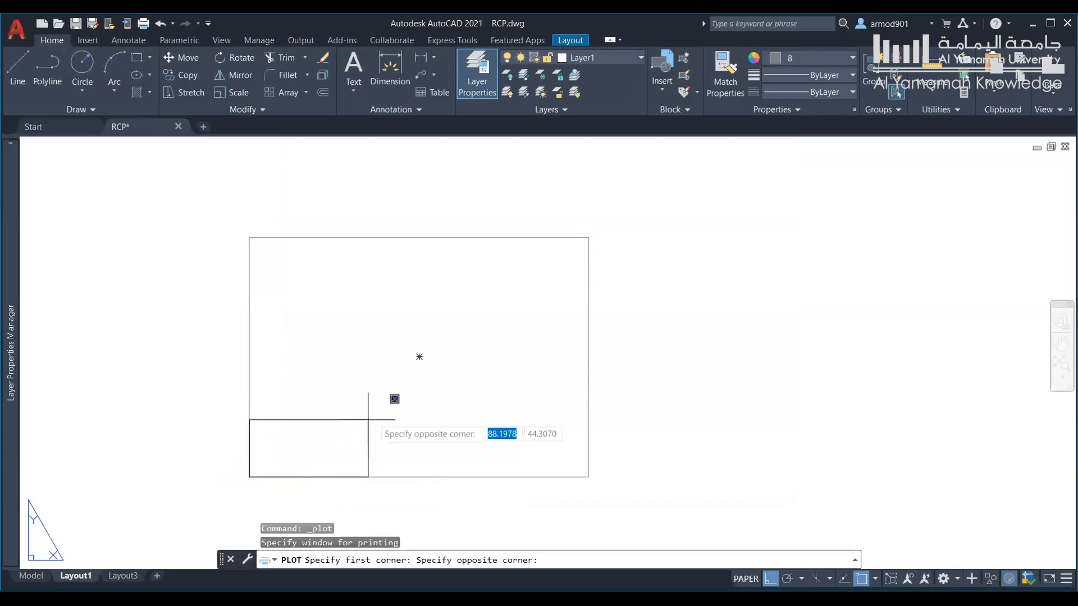
{"action": "left_click", "coordinate": [588, 237]}
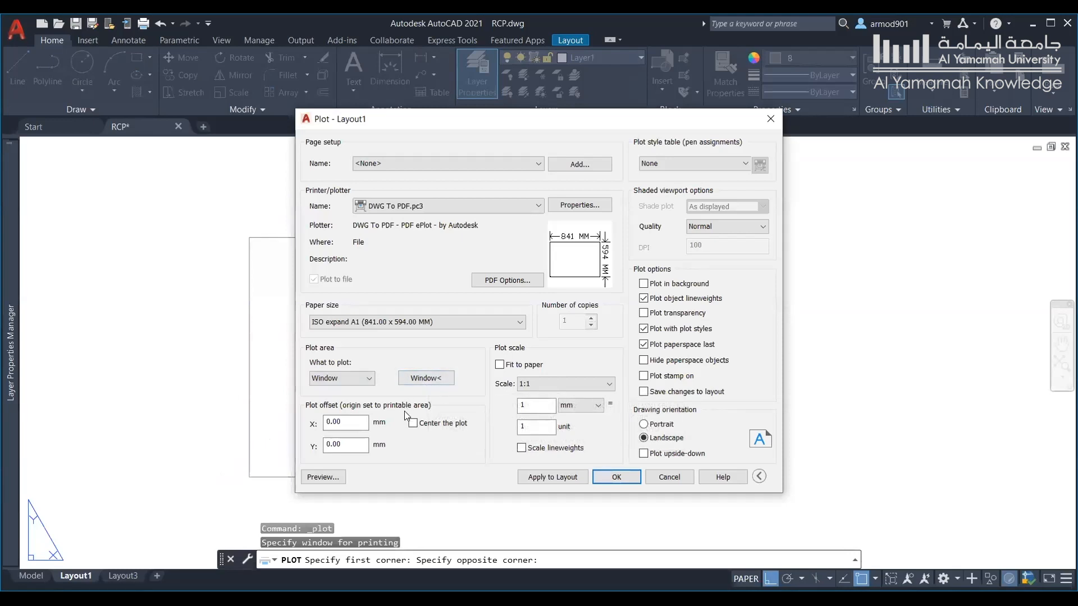
Center the plot, fit it to the paper, apply the settings to the layout and close the Plot dialog without plotting
{"action": "left_click", "coordinate": [414, 423]}
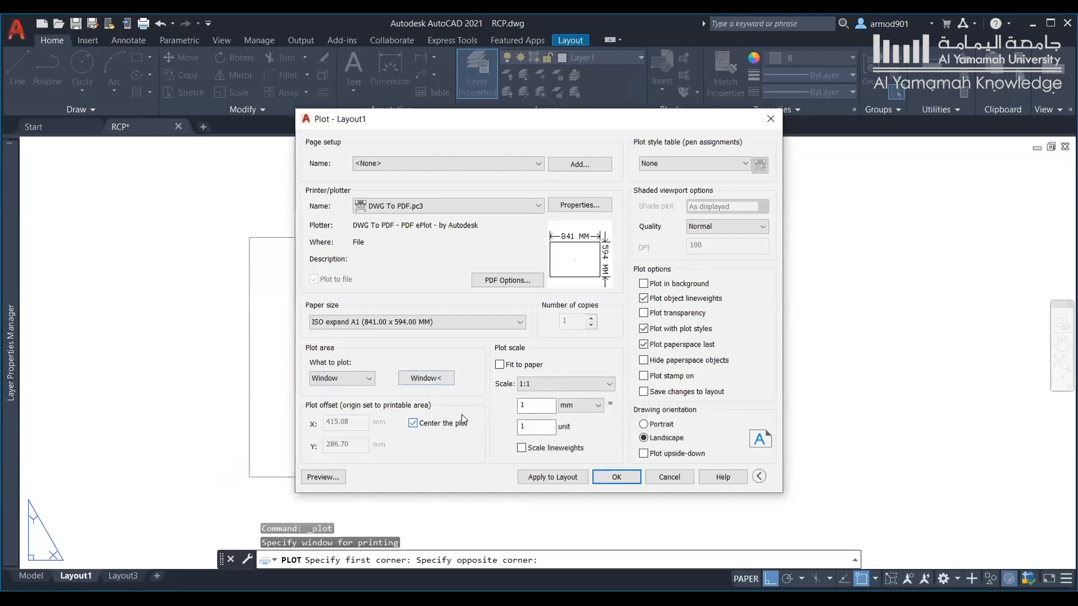
{"action": "left_click", "coordinate": [499, 365]}
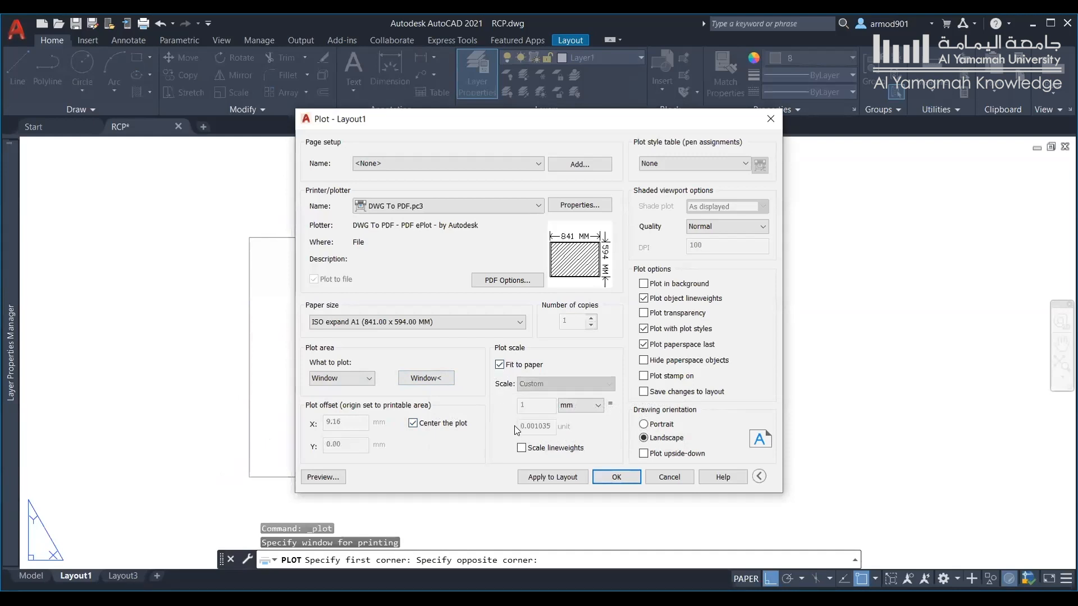
{"action": "left_click", "coordinate": [534, 477]}
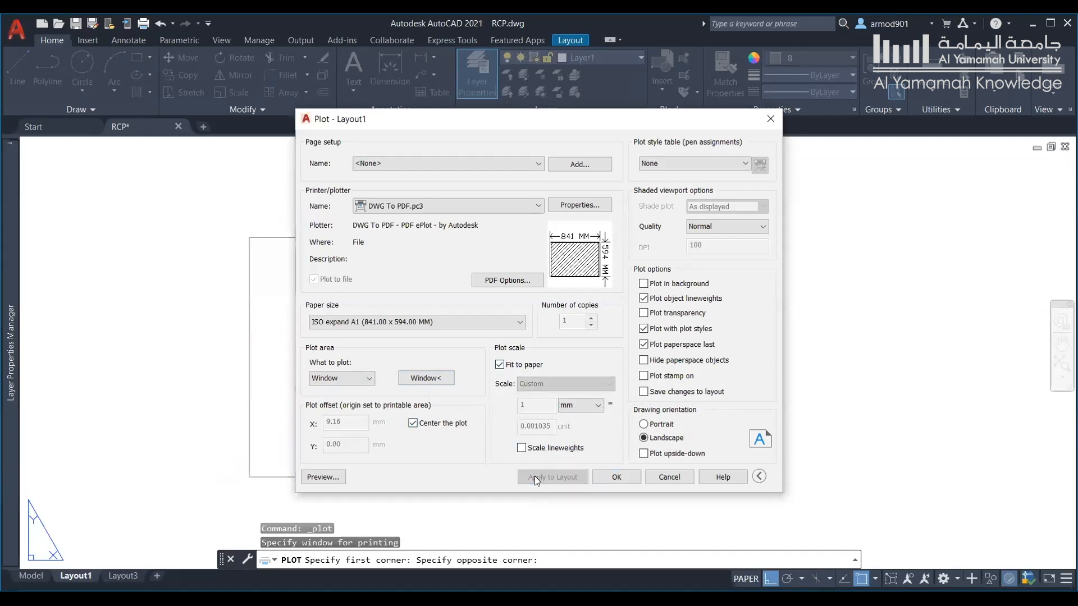
{"action": "left_click", "coordinate": [666, 476]}
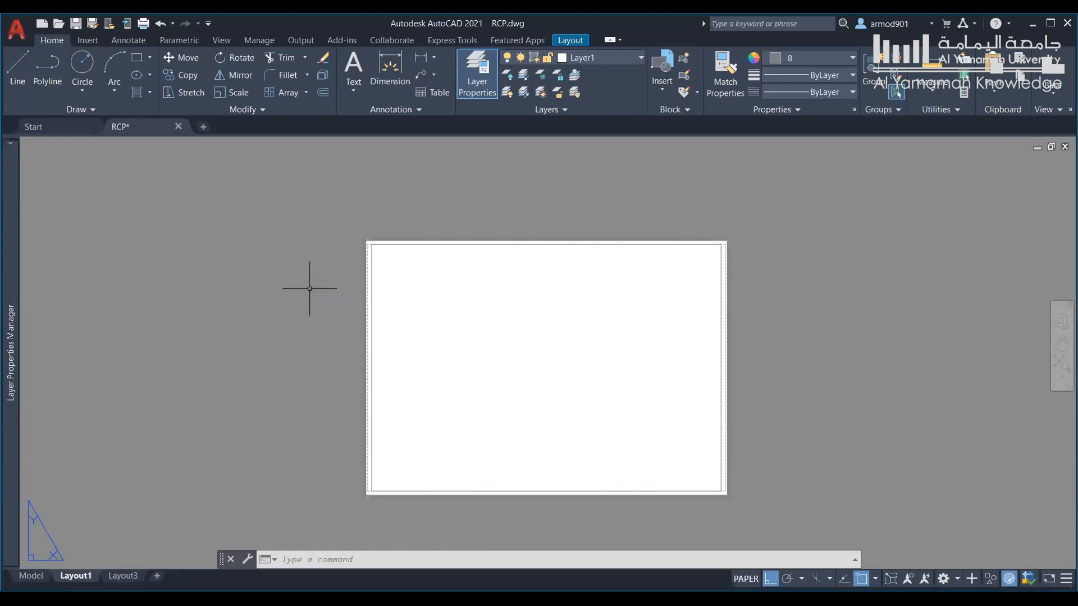
Switch to model space and close the Layer Properties Manager
{"action": "mouse_move", "coordinate": [135, 126]}
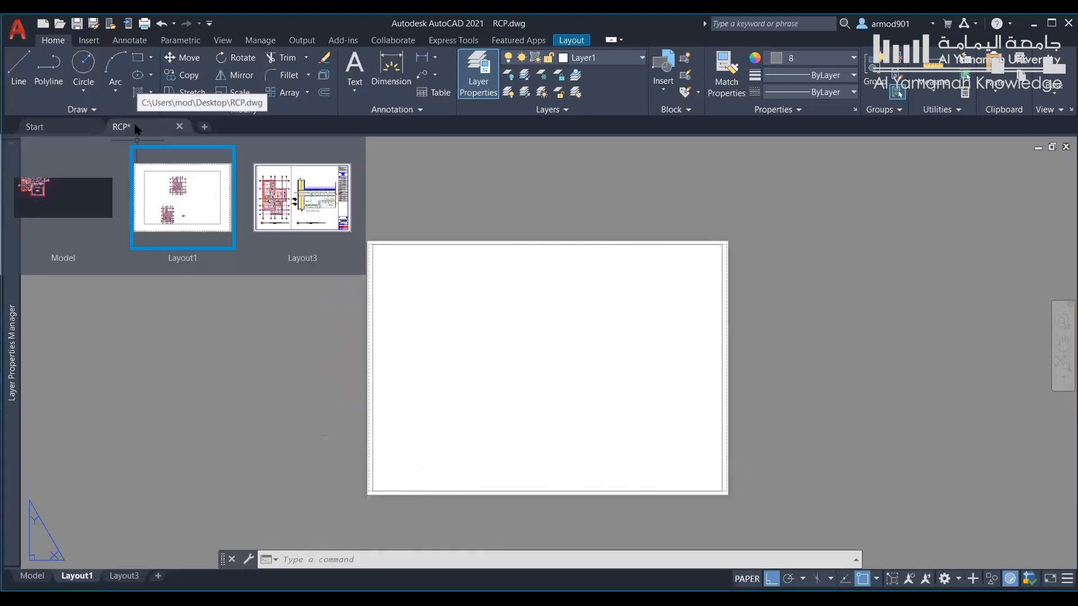
{"action": "left_click", "coordinate": [81, 200]}
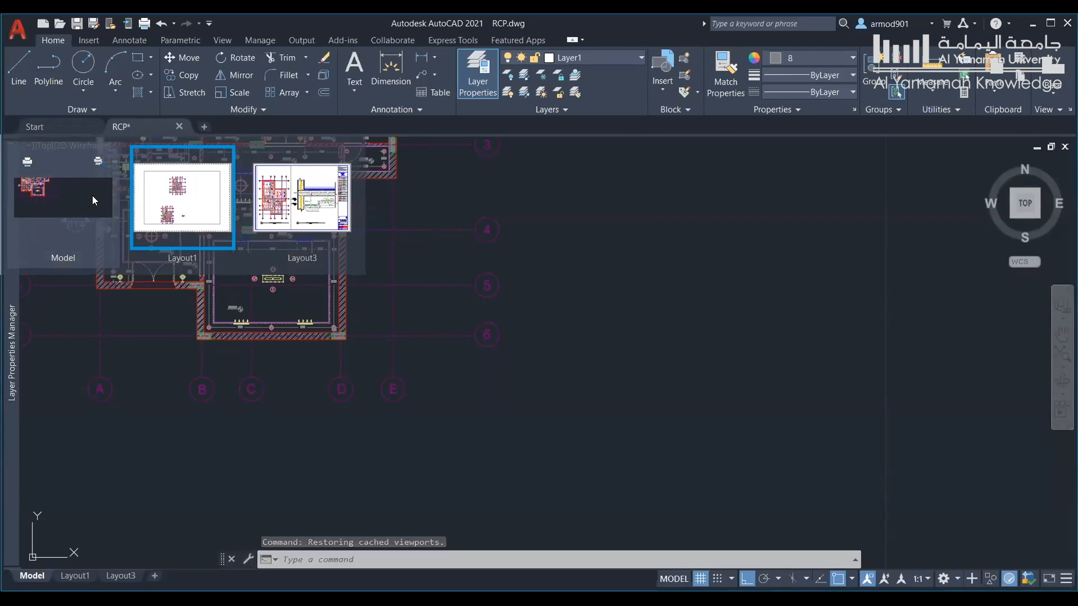
{"action": "scroll", "coordinate": [109, 339], "scroll_direction": "down", "scroll_amount": 3}
{"action": "scroll", "coordinate": [51, 257], "scroll_direction": "down", "scroll_amount": 5}
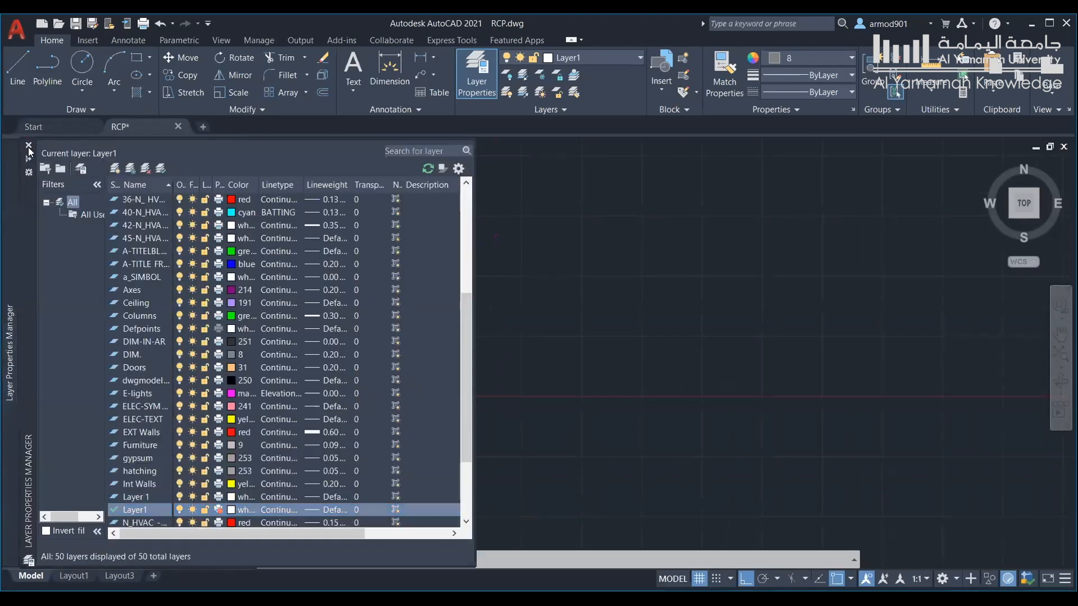
Copy the sheet frame with its title block from model space to the clipboard
{"action": "scroll", "coordinate": [23, 244], "scroll_direction": "up", "scroll_amount": 6}
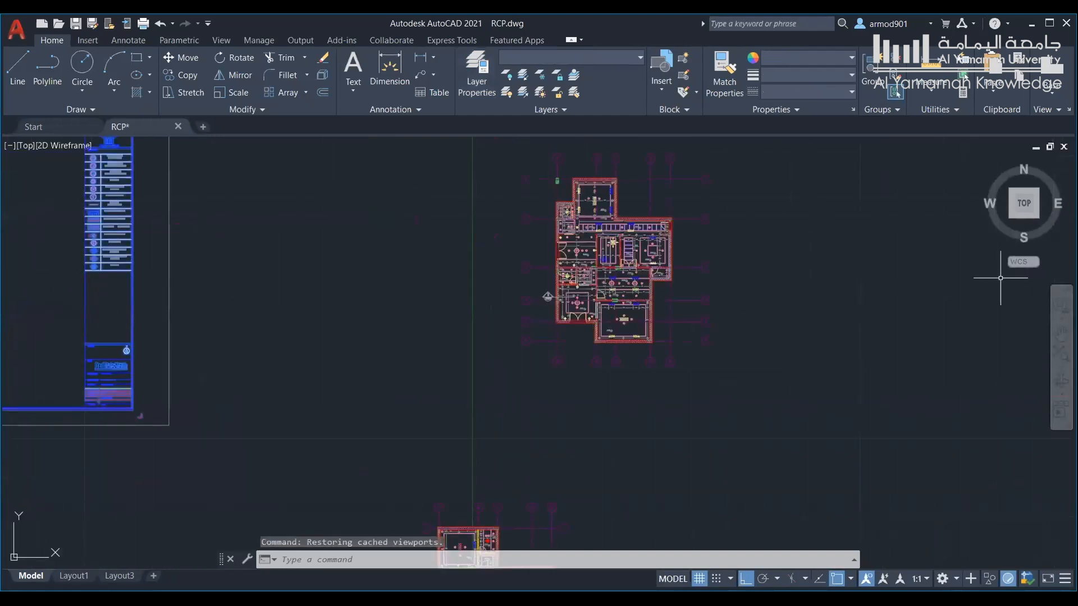
{"action": "left_click", "coordinate": [1060, 335]}
{"action": "mouse_move", "coordinate": [336, 330]}
{"action": "middle_mouse_down"}
{"action": "mouse_move", "coordinate": [1036, 341]}
{"action": "mouse_move", "coordinate": [1014, 413]}
{"action": "middle_mouse_up"}
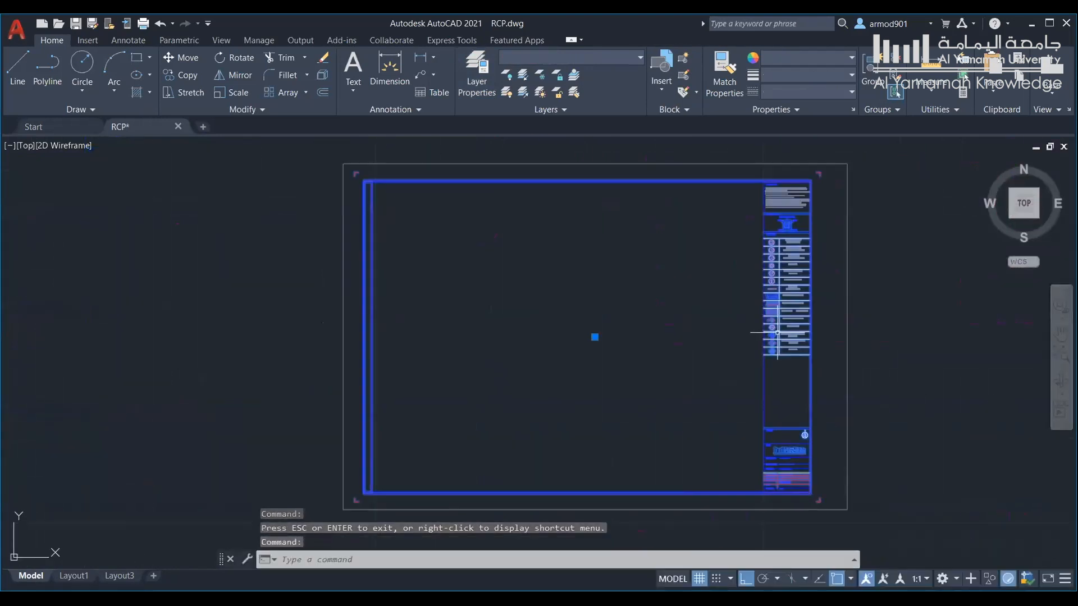
{"action": "key", "text": "Escape"}
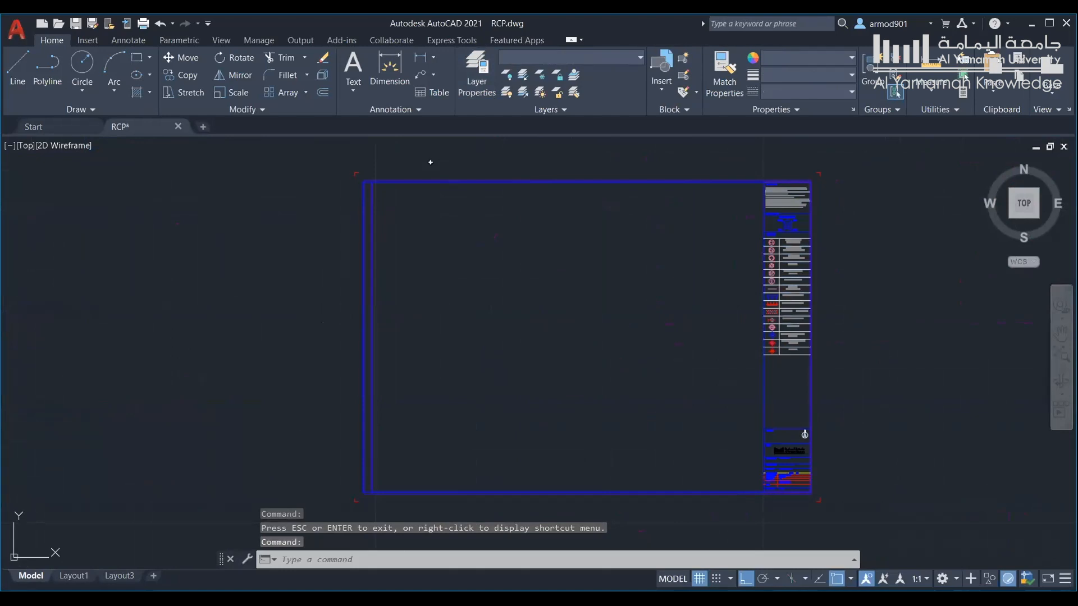
{"action": "left_click", "coordinate": [432, 163]}
{"action": "key", "text": "ctrl+c"}
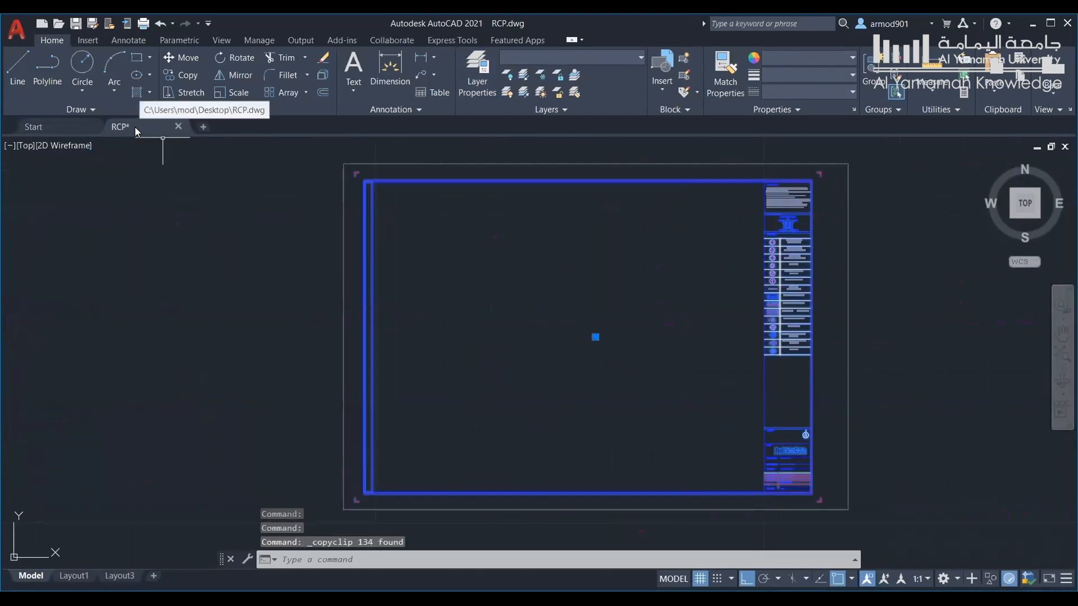
Paste the copied title block frame into Layout1 at the A1 rectangle's lower-left corner, accepting the default block attributes
{"action": "mouse_move", "coordinate": [140, 129]}
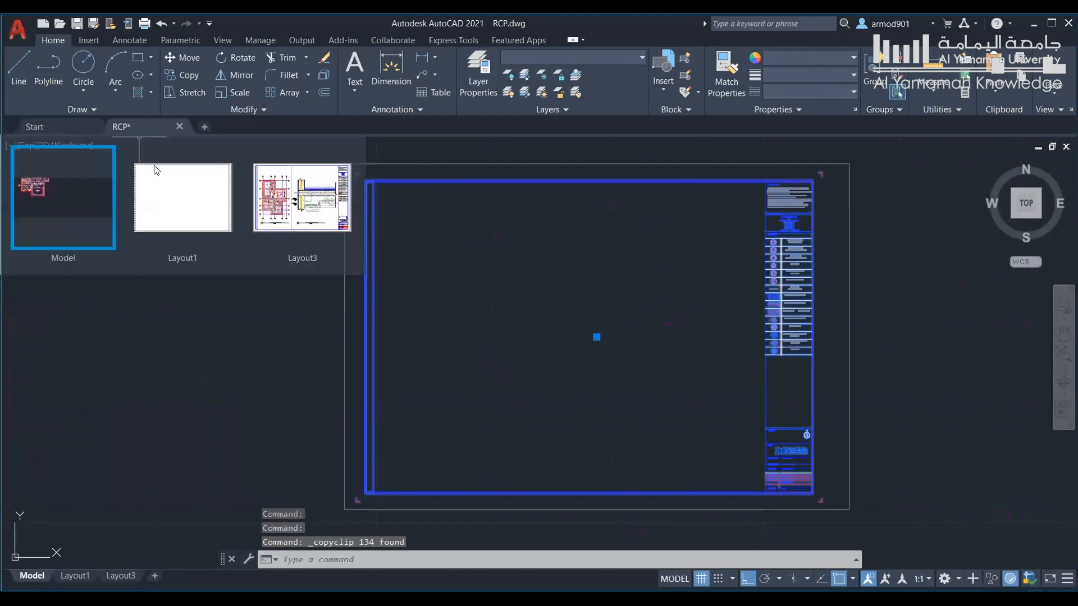
{"action": "left_click", "coordinate": [157, 169]}
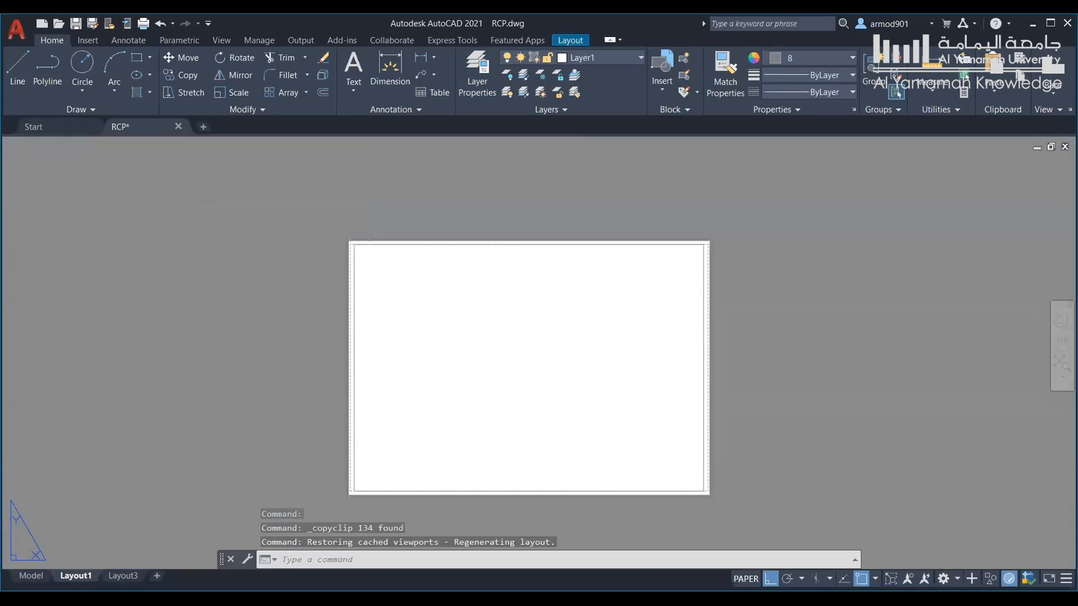
{"action": "key", "text": "ctrl+v"}
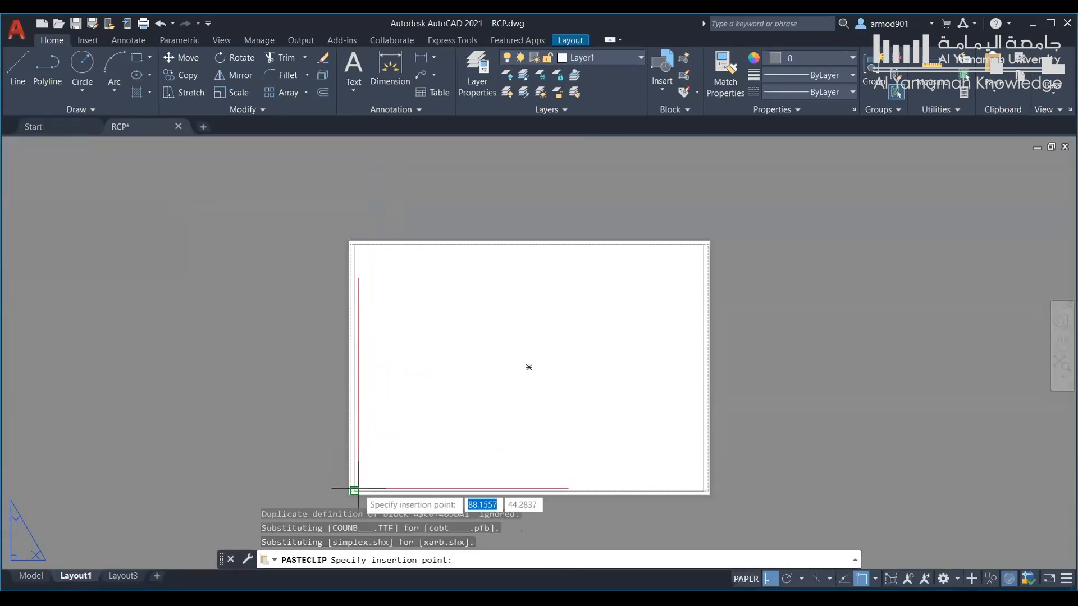
{"action": "left_click", "coordinate": [354, 490]}
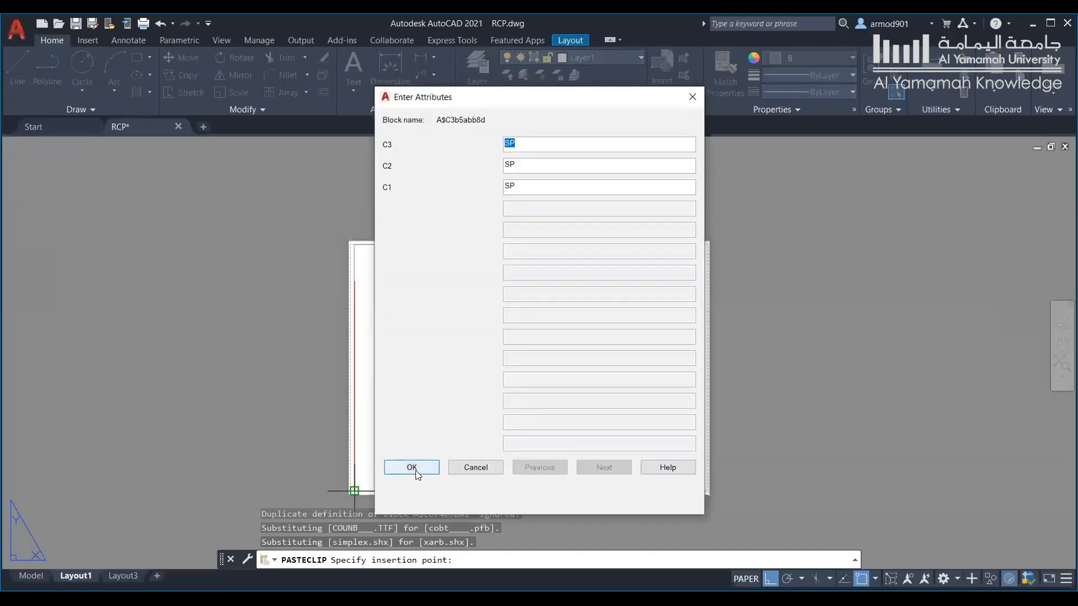
{"action": "left_click", "coordinate": [412, 467]}
{"action": "scroll", "coordinate": [512, 389], "scroll_direction": "down", "scroll_amount": 15}
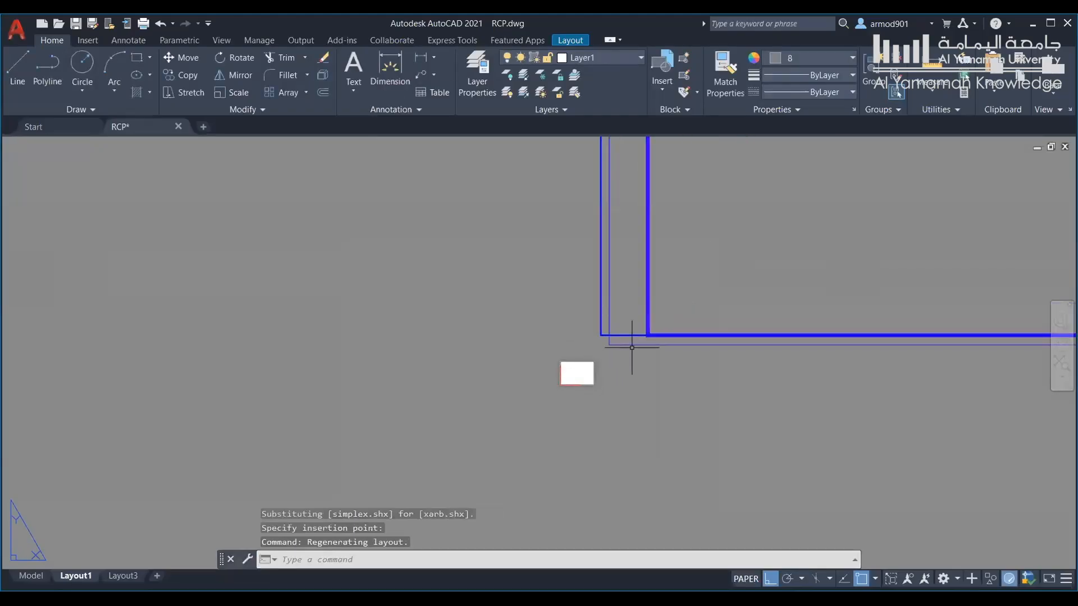
{"action": "scroll", "coordinate": [638, 343], "scroll_direction": "down", "scroll_amount": 2}
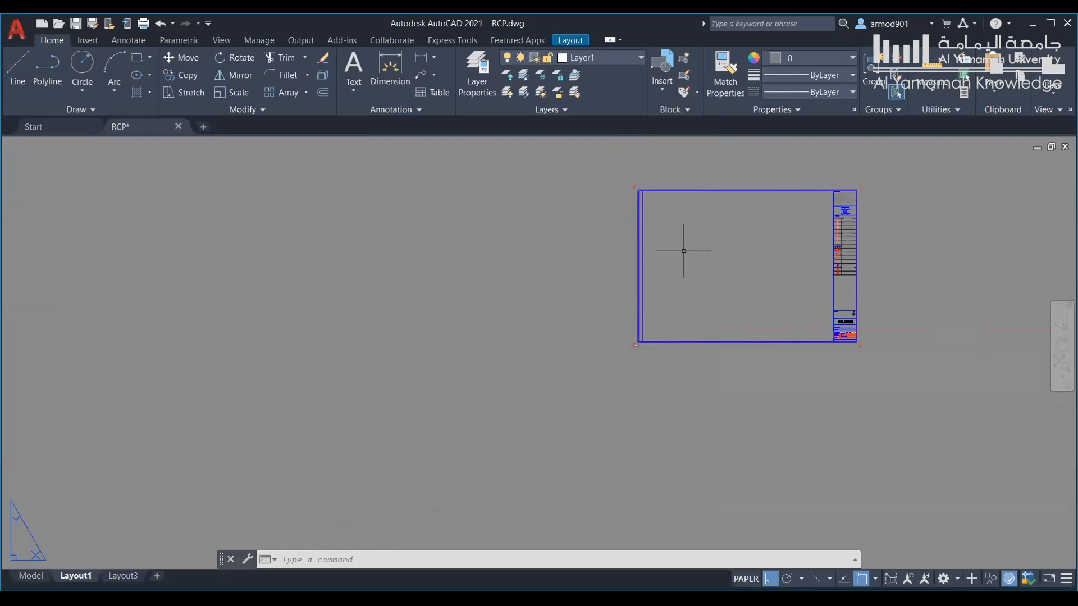
Start Align and select the whole pasted title block frame, excluding the A1 rectangle from the selection
{"action": "type", "text": "AL"}
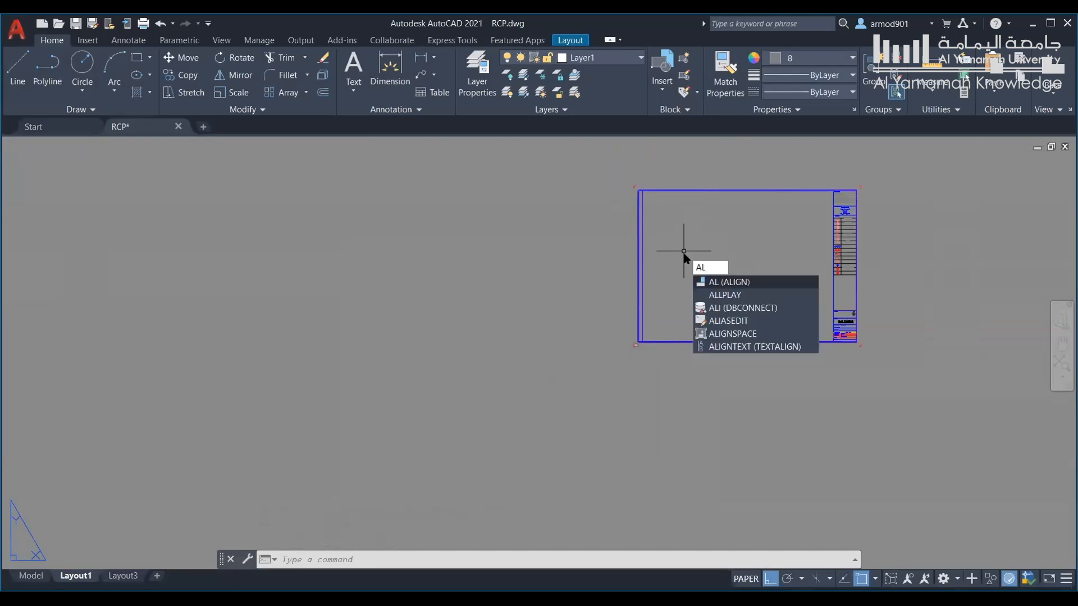
{"action": "key", "text": "Return"}
{"action": "scroll", "coordinate": [629, 191], "scroll_direction": "up", "scroll_amount": 4}
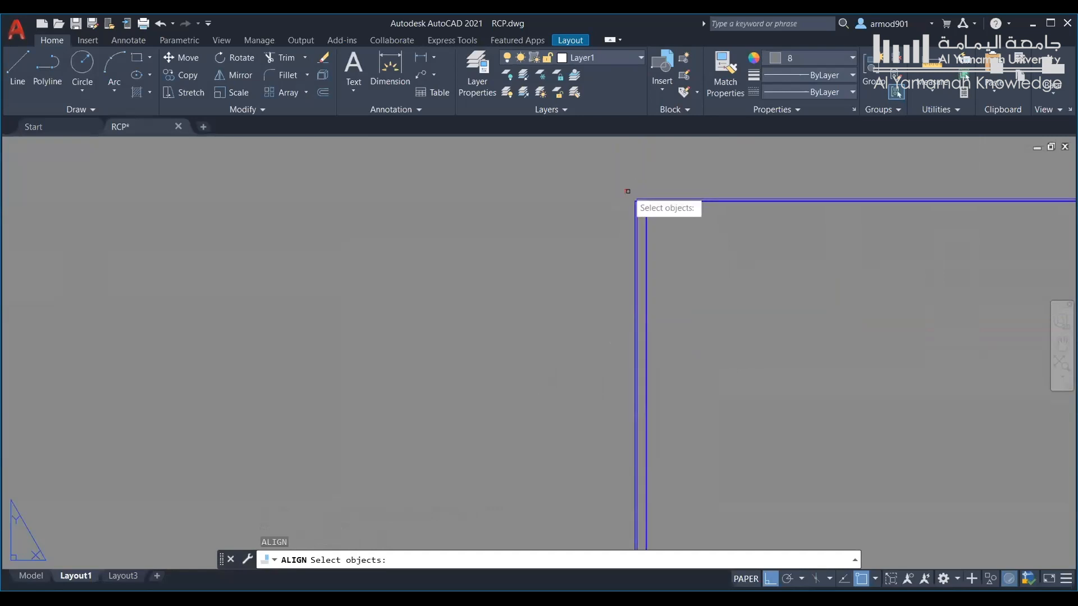
{"action": "scroll", "coordinate": [752, 280], "scroll_direction": "down", "scroll_amount": 4}
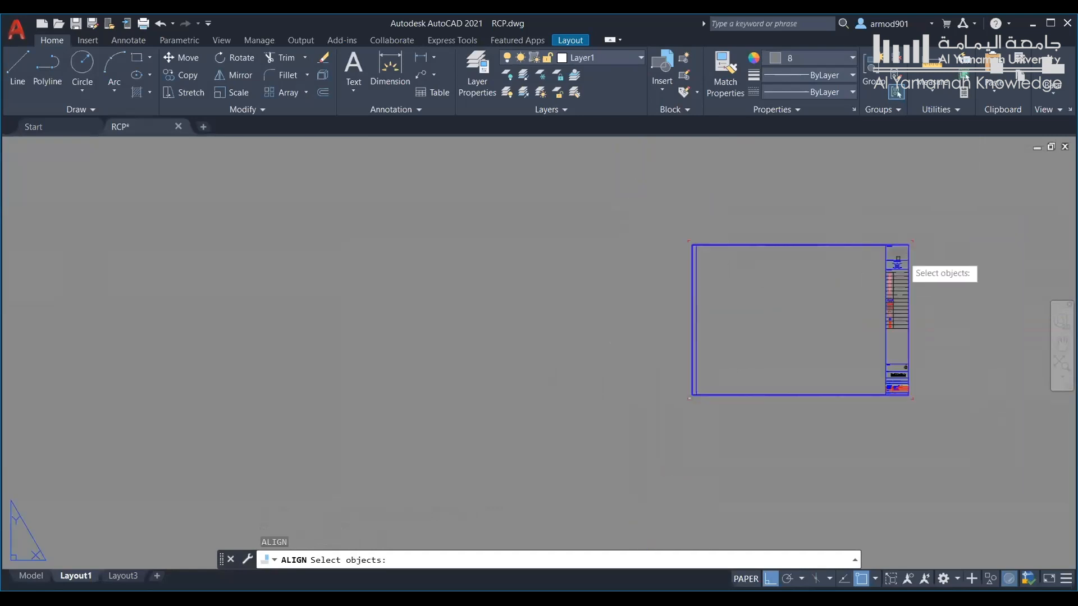
{"action": "left_click", "coordinate": [904, 256]}
{"action": "left_click", "coordinate": [684, 416]}
{"action": "left_click", "coordinate": [934, 220]}
{"action": "left_click", "coordinate": [672, 398]}
{"action": "scroll", "coordinate": [685, 402], "scroll_direction": "up", "scroll_amount": 6}
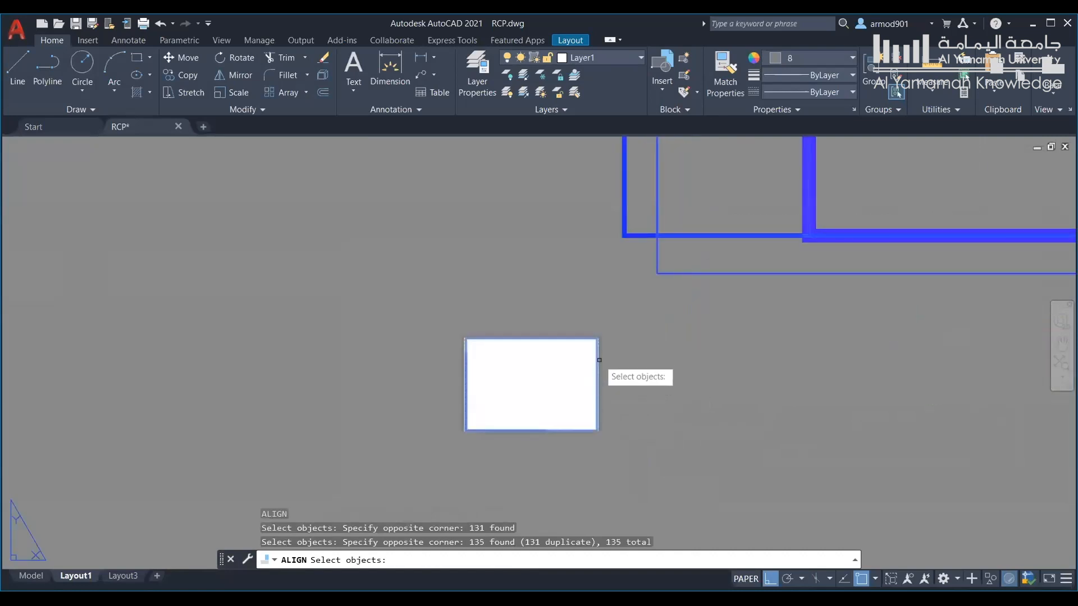
{"action": "left_click", "coordinate": [596, 365], "text": "shift"}
{"action": "scroll", "coordinate": [596, 365], "scroll_direction": "down", "scroll_amount": 8}
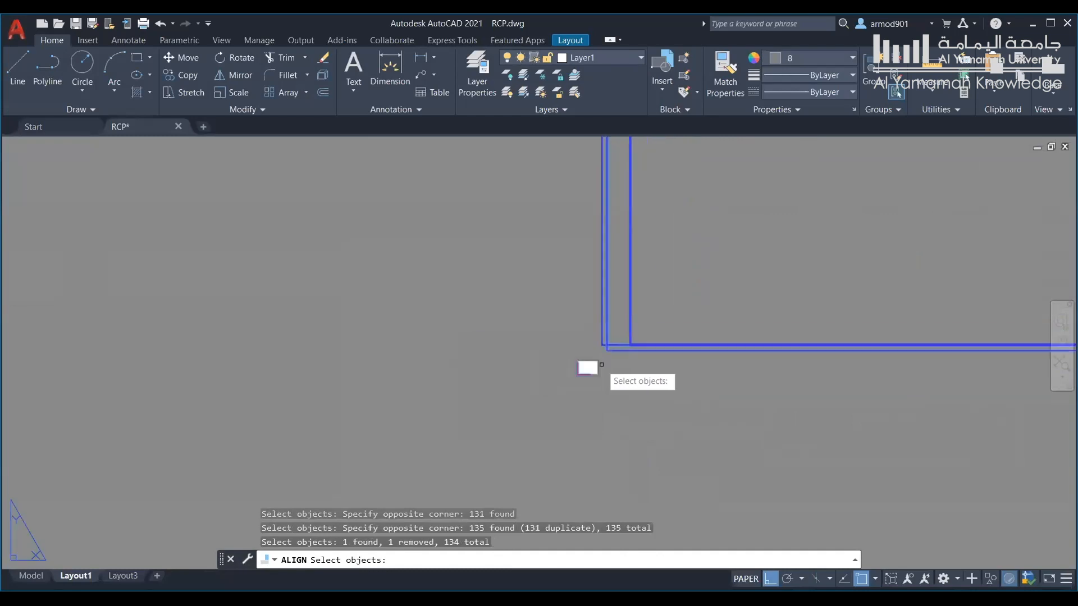
{"action": "key", "text": "Return"}
Match the frame's outer upper-left crop-mark corner to the A1 rectangle's upper-left corner as the first alignment pair
{"action": "scroll", "coordinate": [621, 301], "scroll_direction": "down", "scroll_amount": 5}
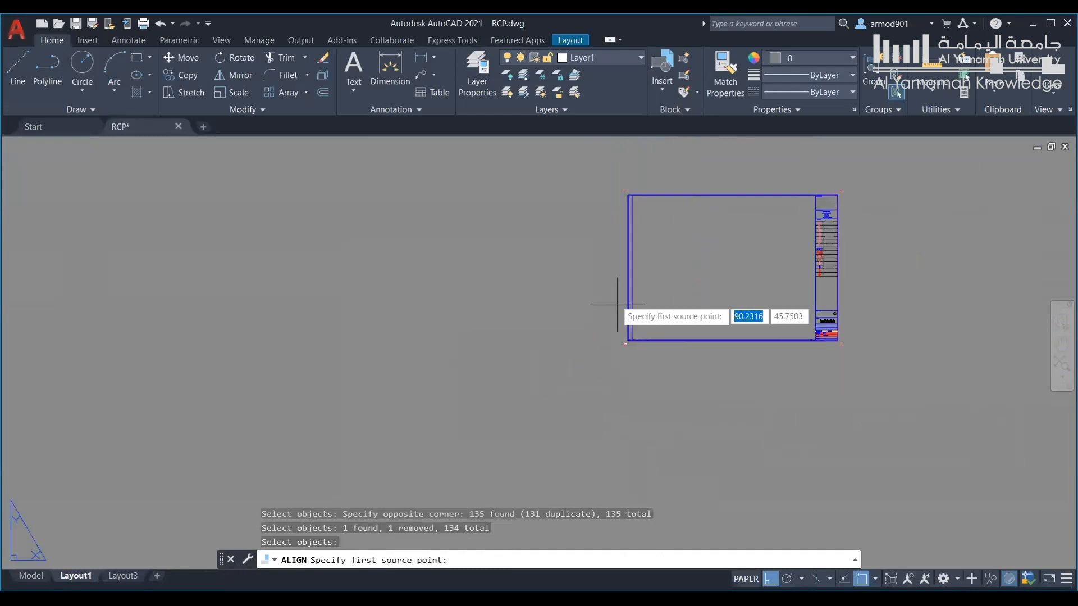
{"action": "scroll", "coordinate": [631, 200], "scroll_direction": "up", "scroll_amount": 6}
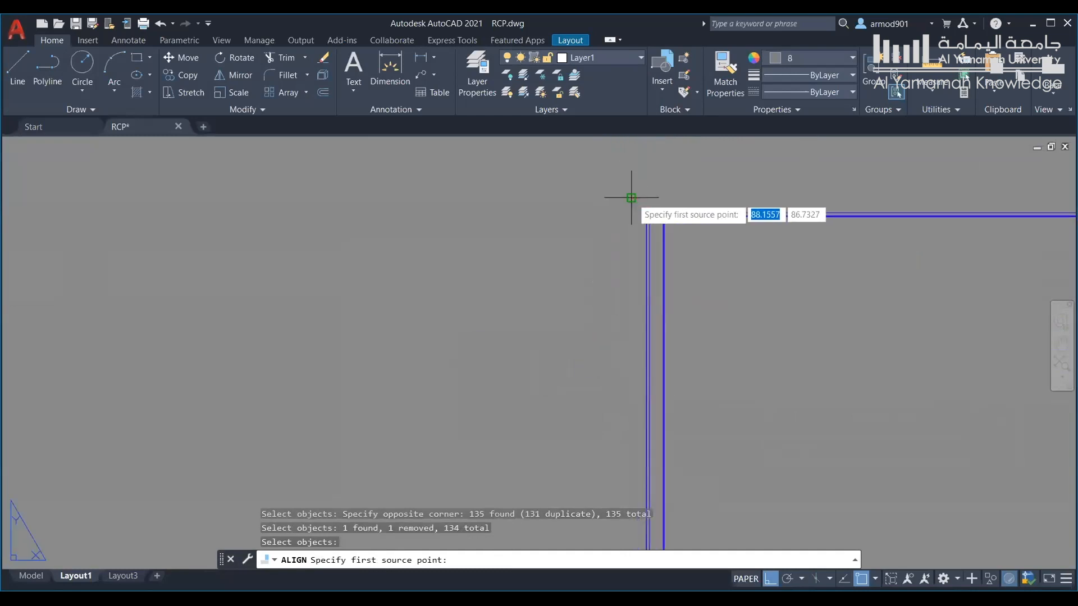
{"action": "left_click", "coordinate": [631, 197]}
{"action": "scroll", "coordinate": [615, 314], "scroll_direction": "down", "scroll_amount": 4}
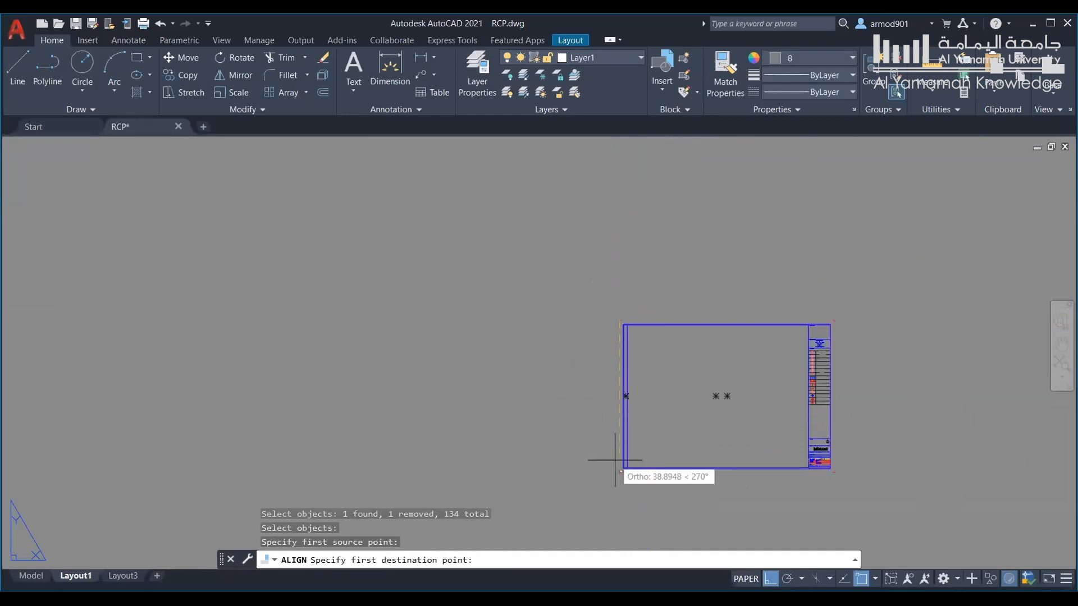
{"action": "scroll", "coordinate": [623, 456], "scroll_direction": "up", "scroll_amount": 6}
{"action": "scroll", "coordinate": [627, 478], "scroll_direction": "down", "scroll_amount": 5}
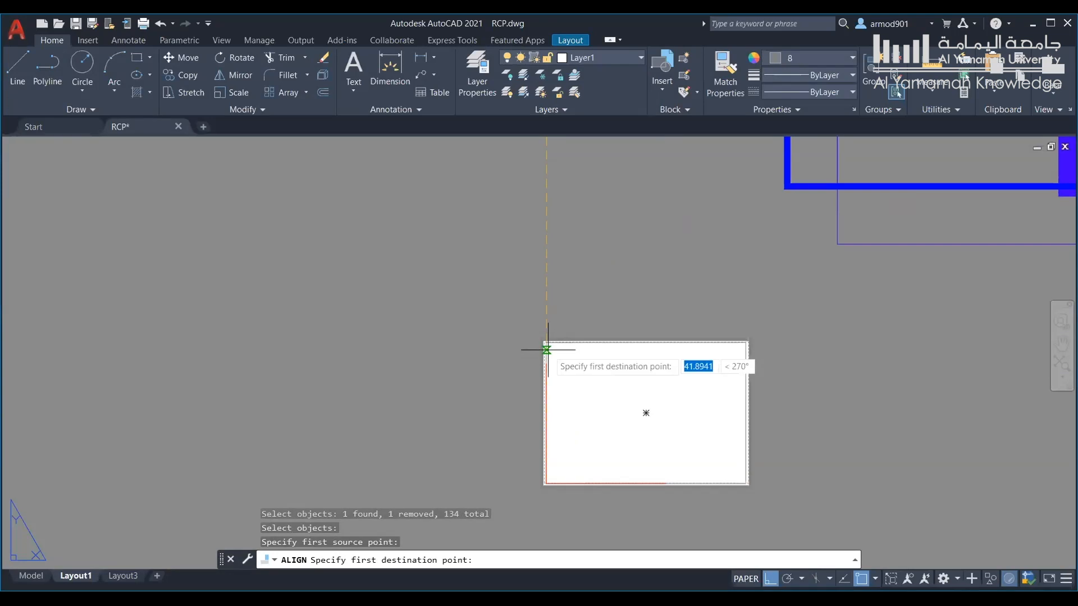
{"action": "left_click", "coordinate": [546, 341]}
Match the frame's outer upper-right crop-mark corner to the rectangle's upper-right corner and scale the objects to the alignment points
{"action": "scroll", "coordinate": [621, 325], "scroll_direction": "down", "scroll_amount": 8}
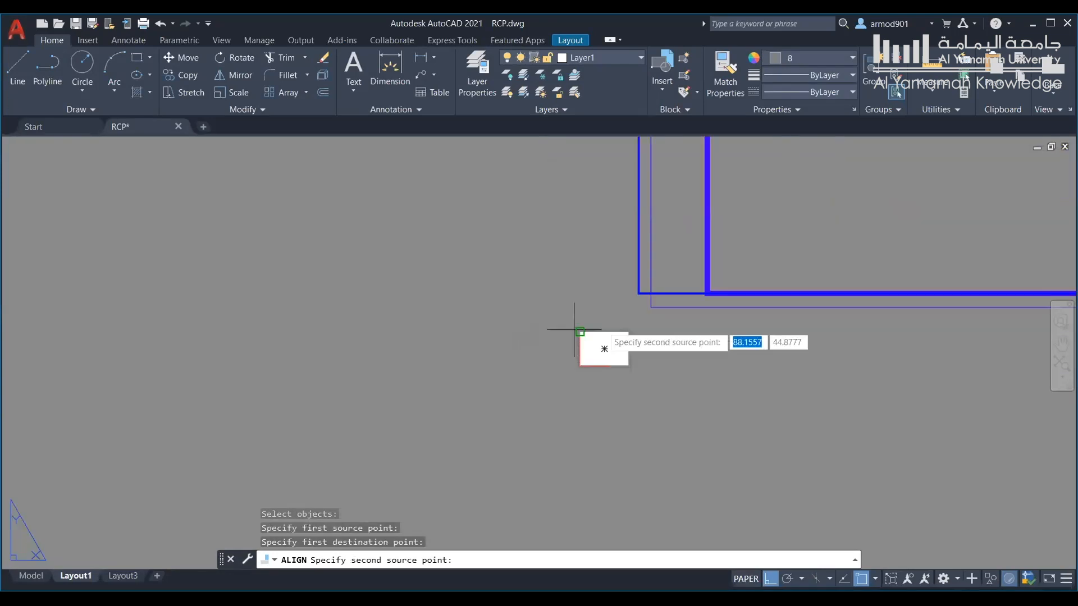
{"action": "scroll", "coordinate": [861, 163], "scroll_direction": "up", "scroll_amount": 7}
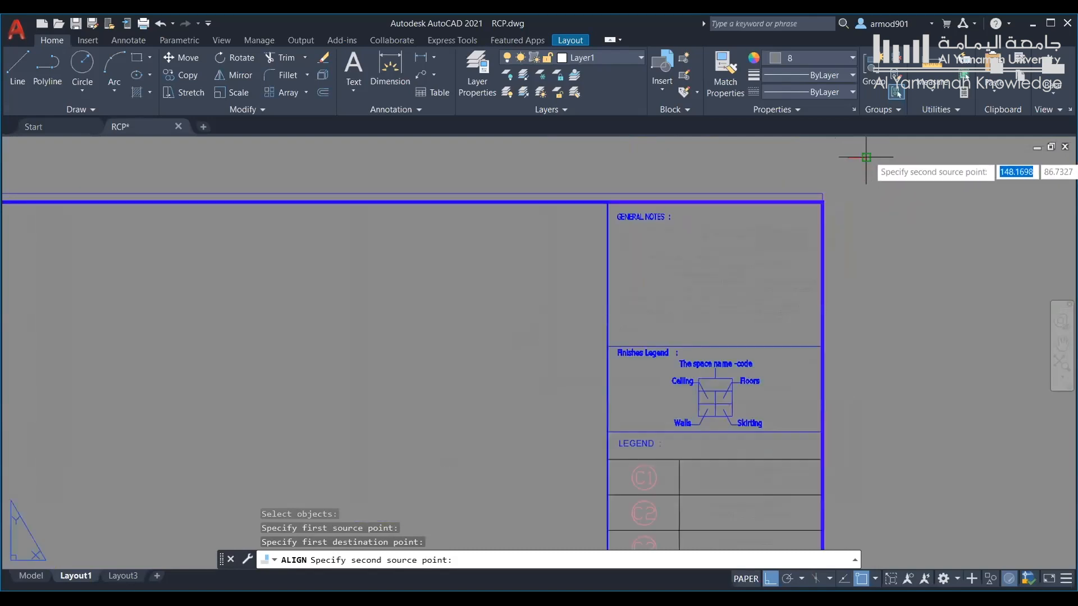
{"action": "left_click", "coordinate": [860, 166]}
{"action": "scroll", "coordinate": [785, 224], "scroll_direction": "down", "scroll_amount": 2}
{"action": "scroll", "coordinate": [637, 329], "scroll_direction": "down", "scroll_amount": 4}
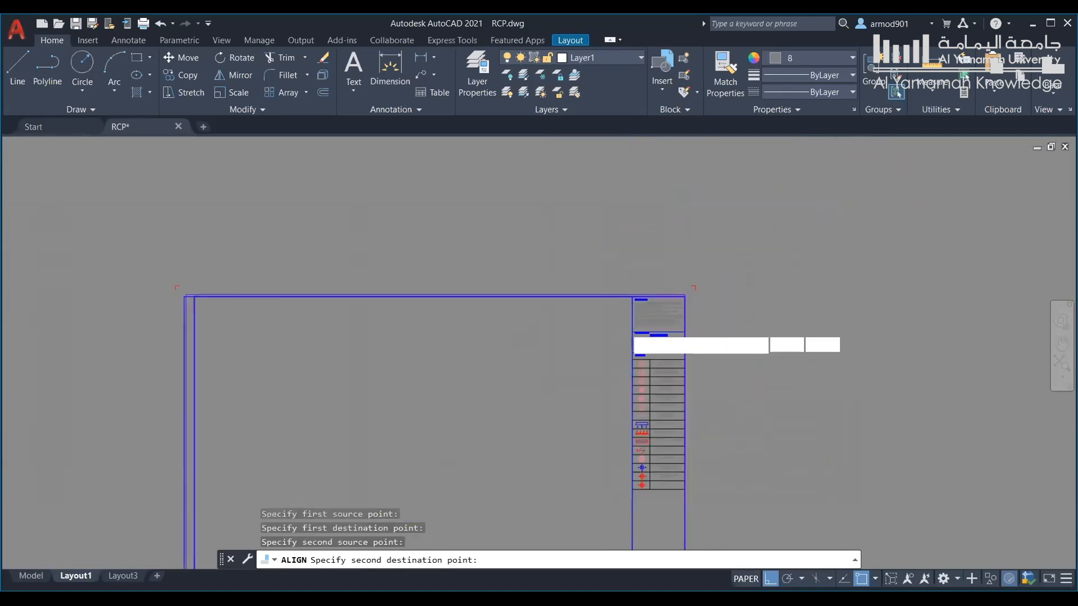
{"action": "scroll", "coordinate": [606, 355], "scroll_direction": "down", "scroll_amount": 4}
{"action": "scroll", "coordinate": [435, 472], "scroll_direction": "up", "scroll_amount": 7}
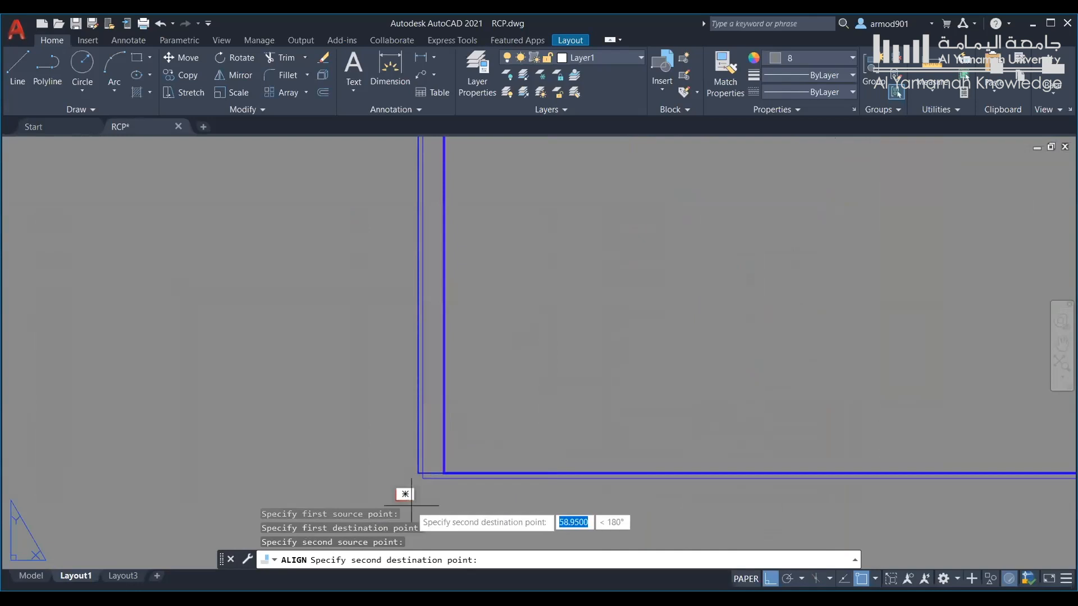
{"action": "scroll", "coordinate": [411, 500], "scroll_direction": "up", "scroll_amount": 12}
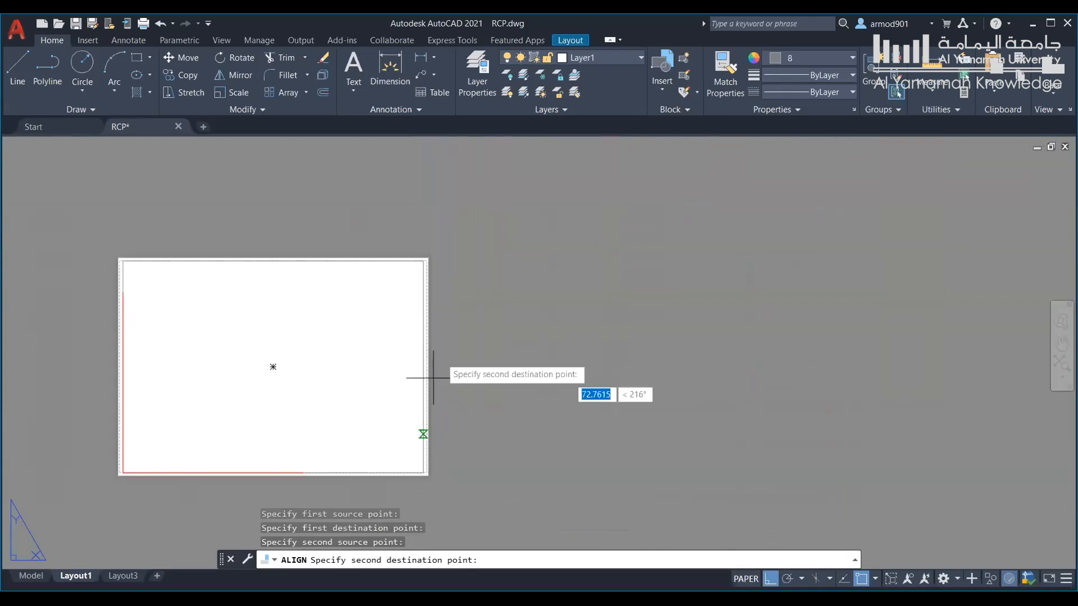
{"action": "left_click", "coordinate": [424, 263]}
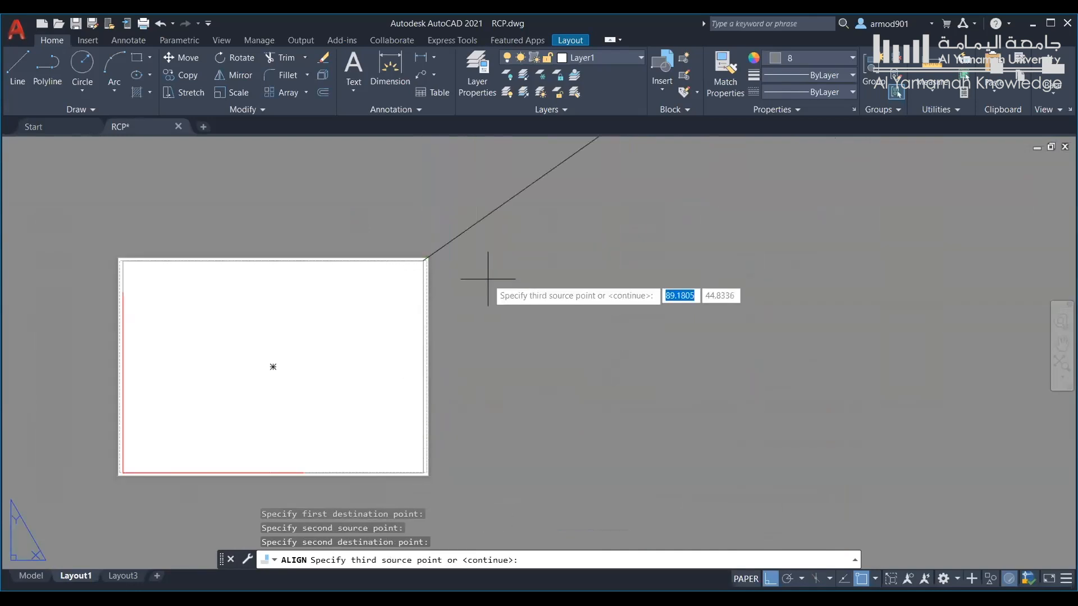
{"action": "key", "text": "Return"}
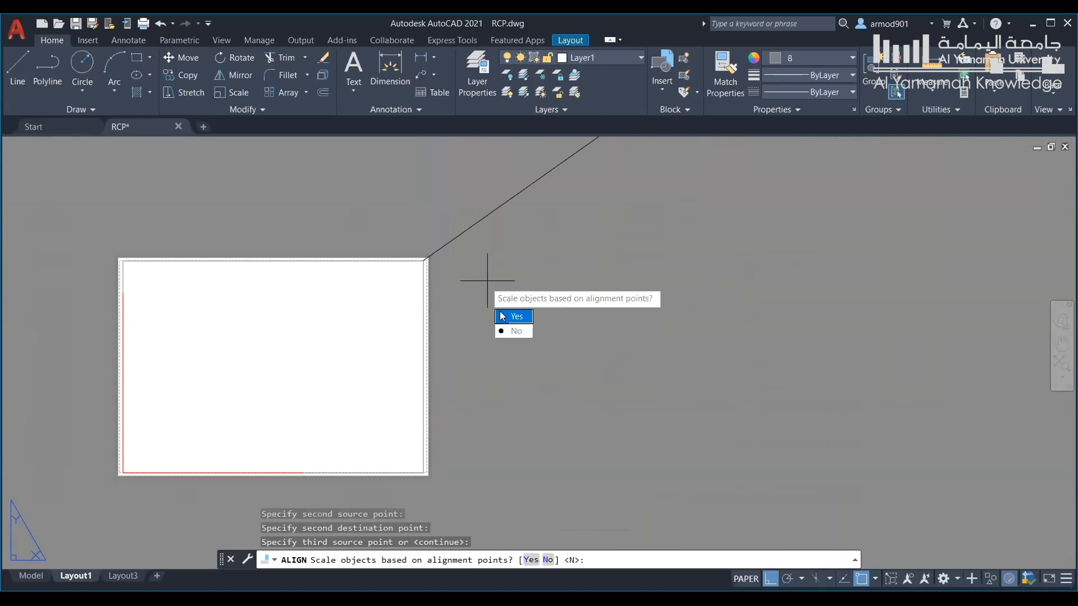
{"action": "key", "text": "Return"}
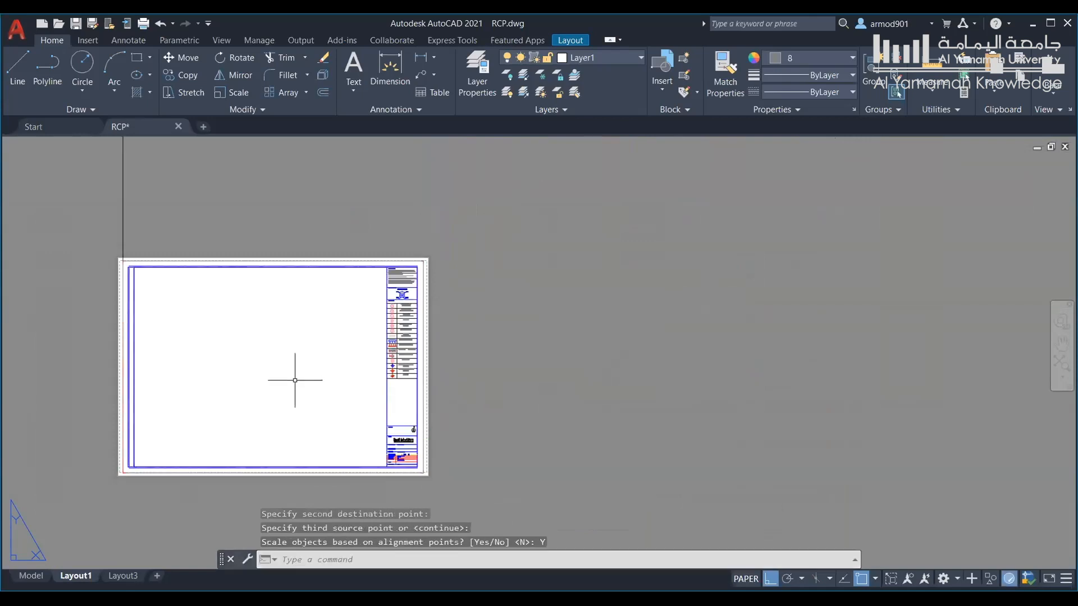
Create a rectangular viewport with MVIEW filling the drawing area between the frame's inner upper-left corner and the title block's lower-left corner
{"action": "scroll", "coordinate": [160, 415], "scroll_direction": "down", "scroll_amount": 4}
{"action": "scroll", "coordinate": [91, 434], "scroll_direction": "up", "scroll_amount": 4}
{"action": "scroll", "coordinate": [134, 415], "scroll_direction": "up", "scroll_amount": 2}
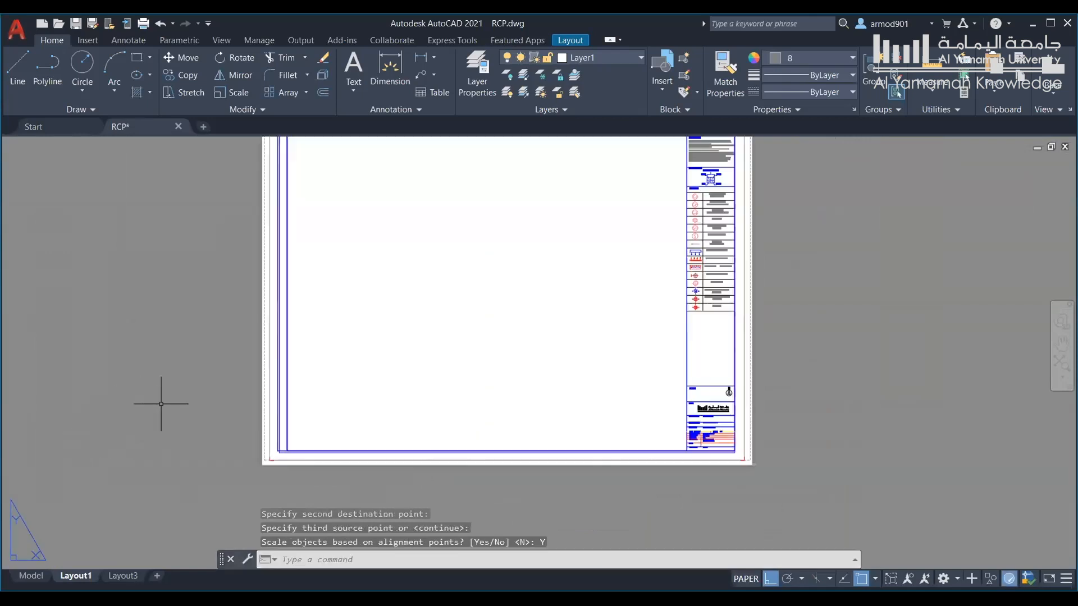
{"action": "scroll", "coordinate": [230, 365], "scroll_direction": "down", "scroll_amount": 2}
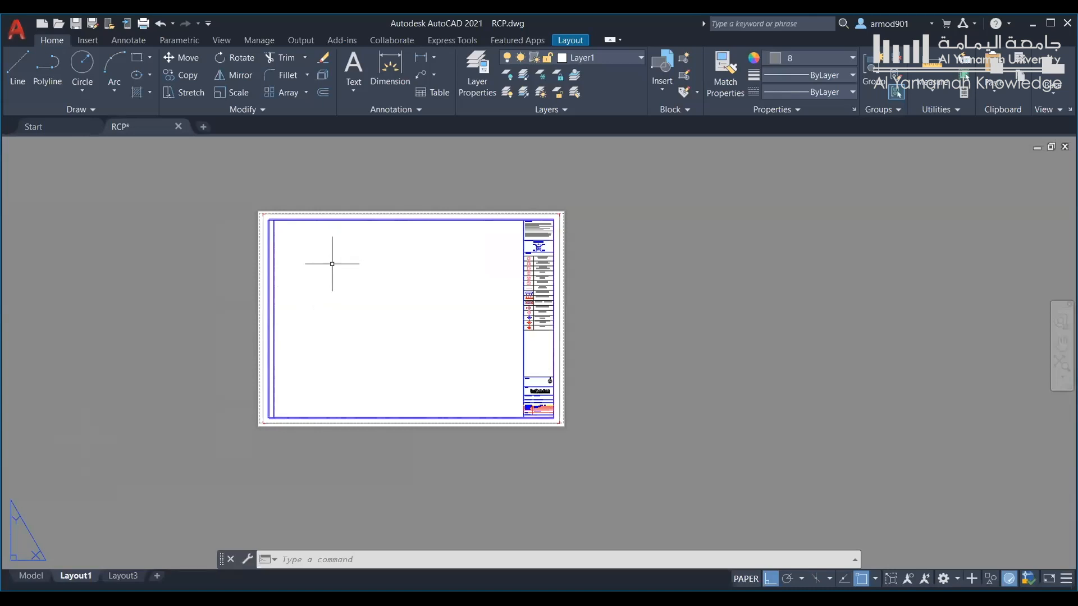
{"action": "type", "text": "Mv"}
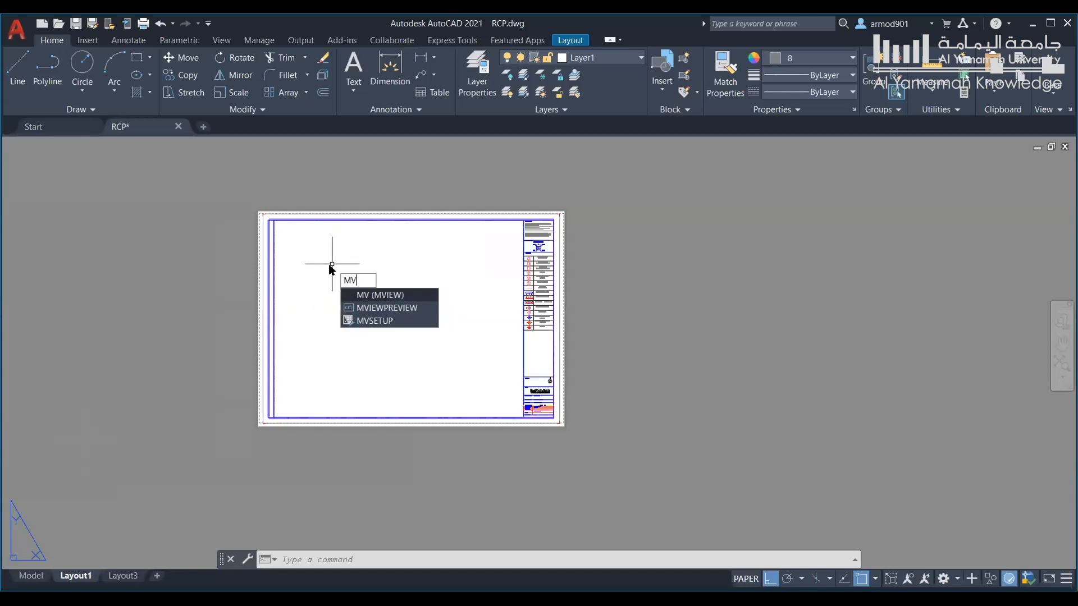
{"action": "key", "text": "Return"}
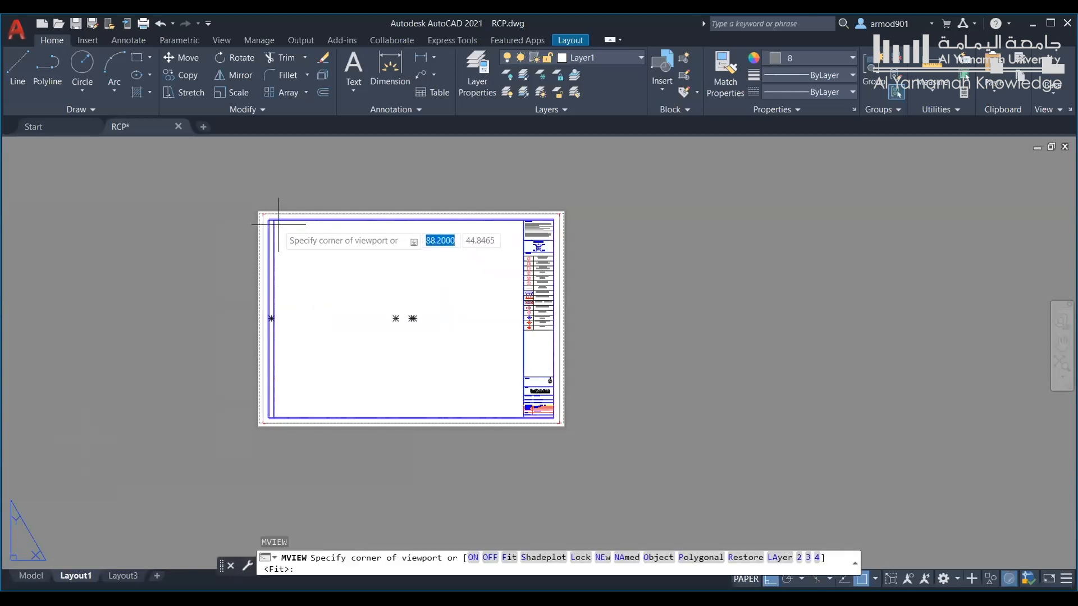
{"action": "left_click", "coordinate": [274, 219]}
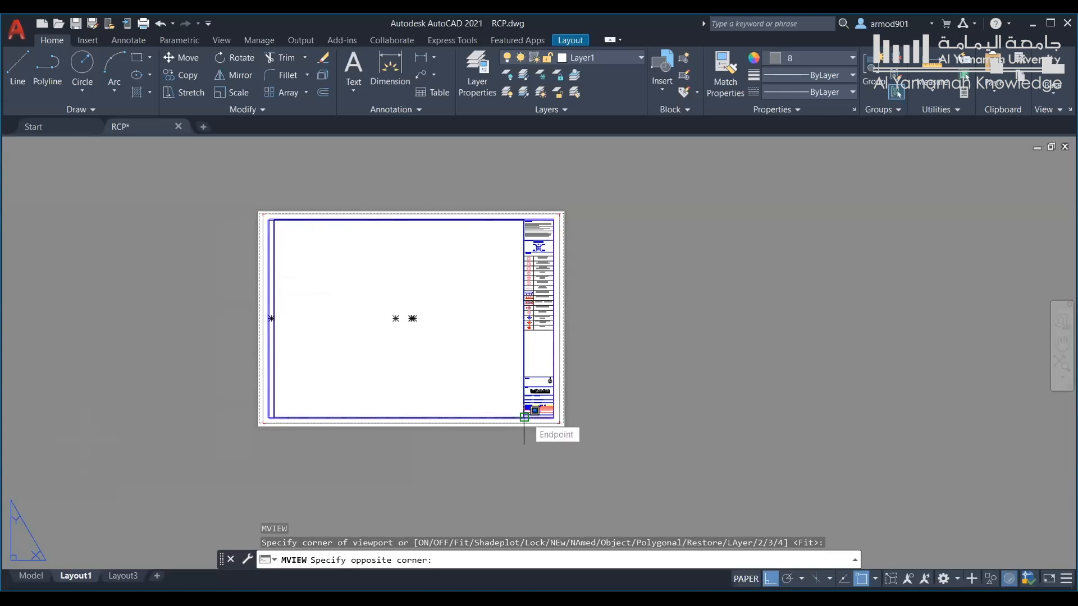
{"action": "left_click", "coordinate": [523, 417]}
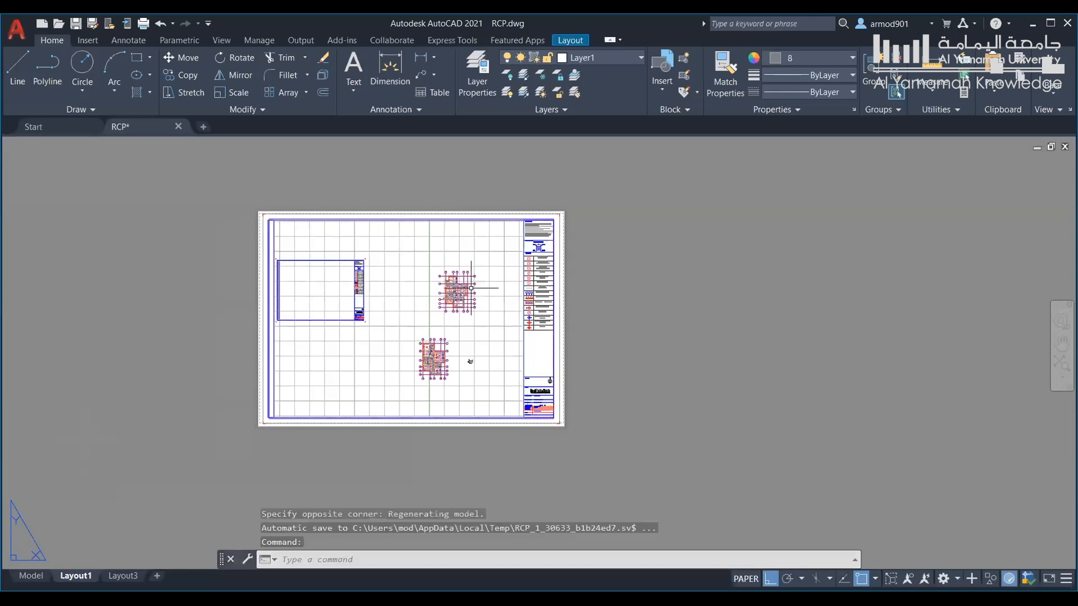
Activate the viewport, pan the upper floor plan toward the middle of the sheet, and return to paper space
{"action": "double_click", "coordinate": [472, 296]}
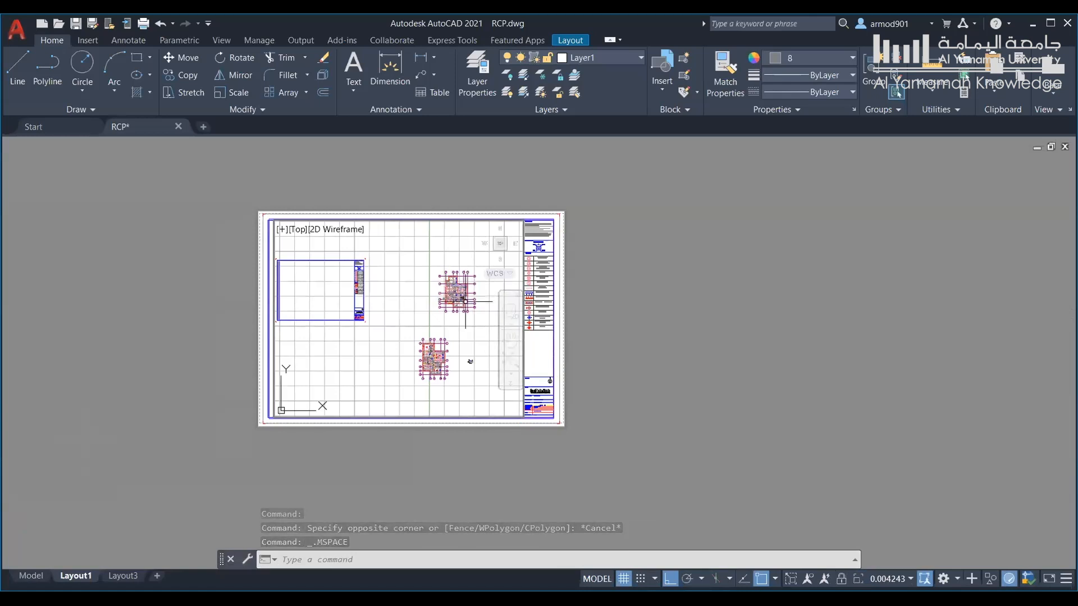
{"action": "left_click", "coordinate": [512, 344]}
{"action": "left_click_drag", "start_coordinate": [444, 305], "coordinate": [385, 329]}
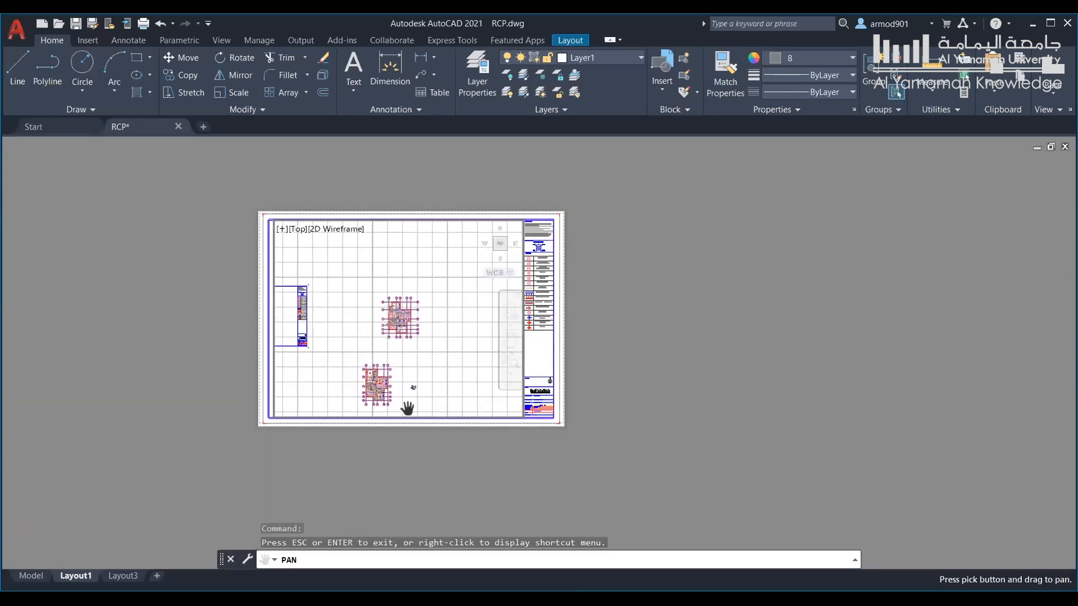
{"action": "key", "text": "Escape"}
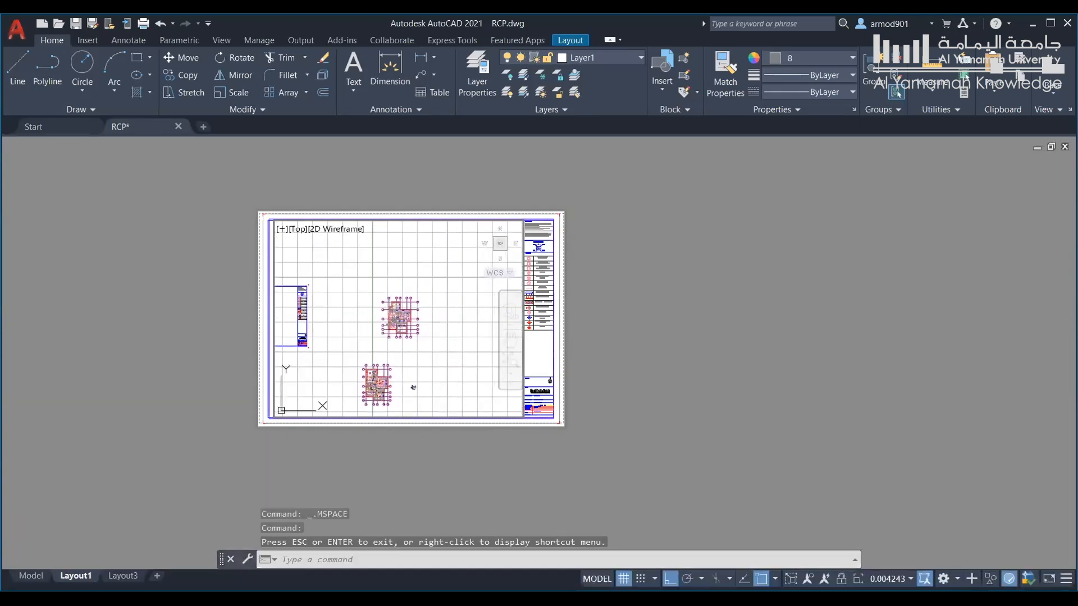
{"action": "double_click", "coordinate": [421, 448]}
{"action": "left_click", "coordinate": [395, 447]}
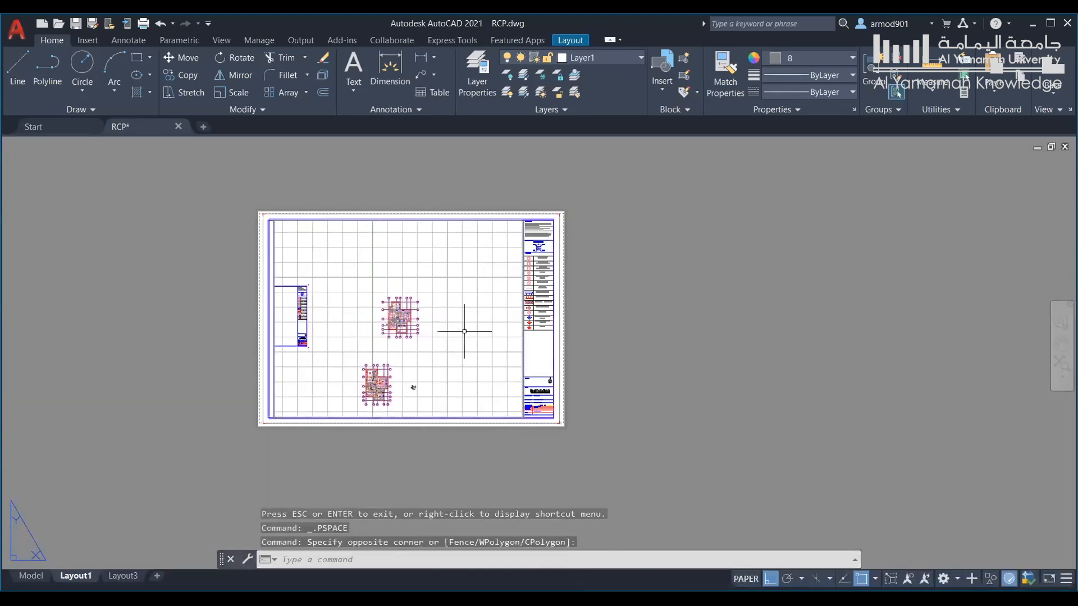
Activate the viewport, frame the upper floor plan, and set the view scale to 1/100xp with ZOOM
{"action": "double_click", "coordinate": [421, 327]}
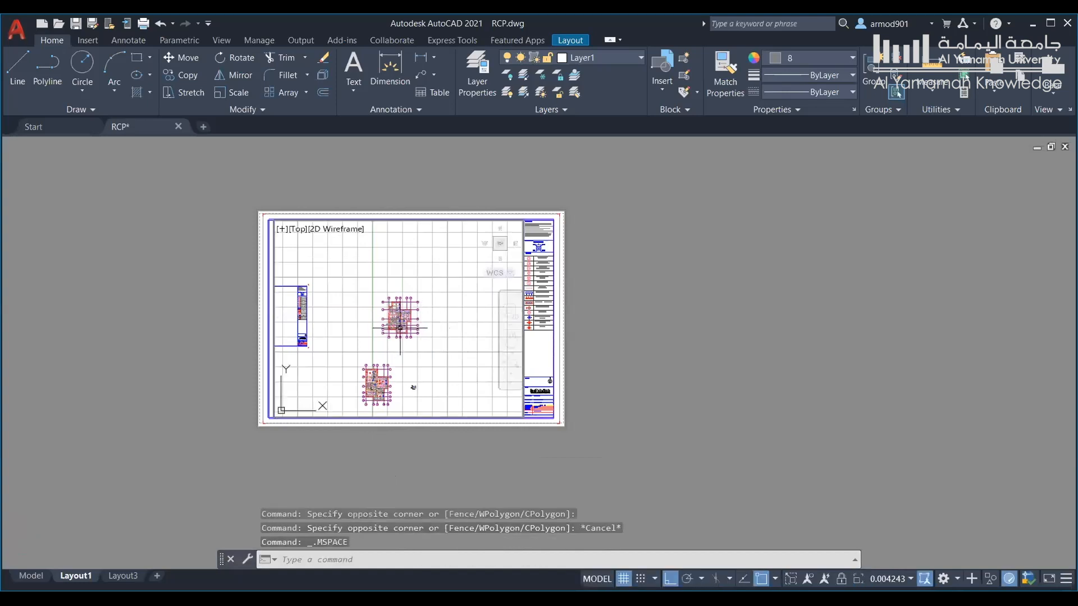
{"action": "scroll", "coordinate": [400, 326], "scroll_direction": "up", "scroll_amount": 2}
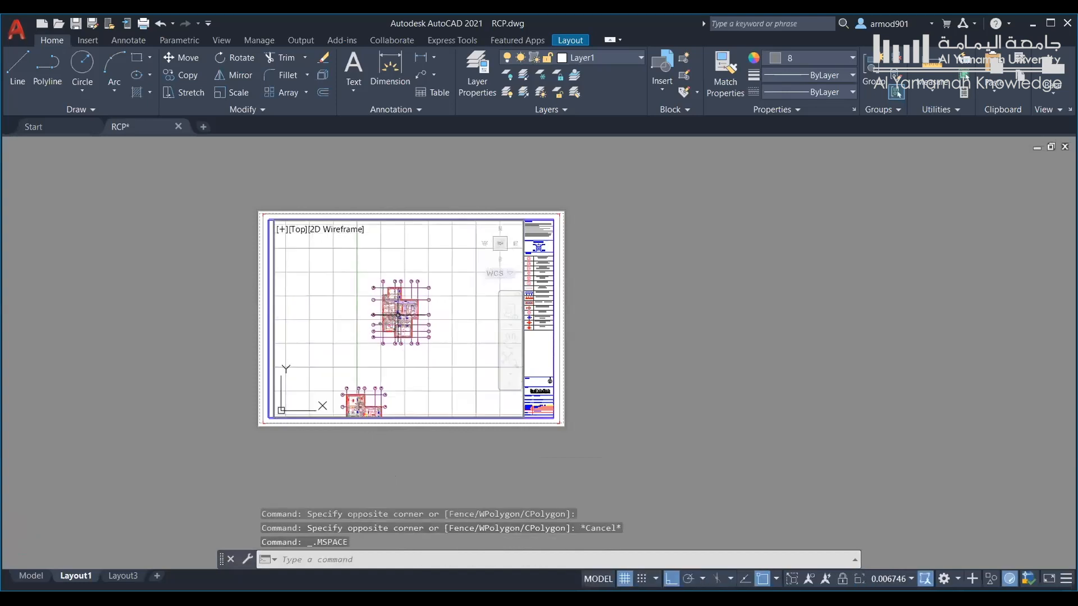
{"action": "scroll", "coordinate": [398, 314], "scroll_direction": "up", "scroll_amount": 3}
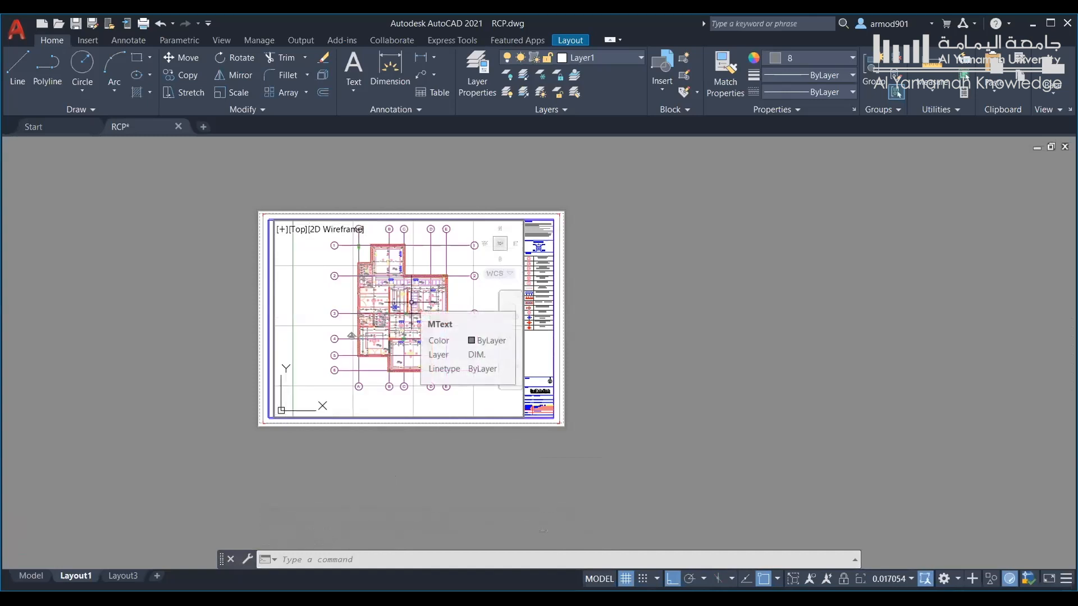
{"action": "type", "text": "z"}
{"action": "key", "text": "Return"}
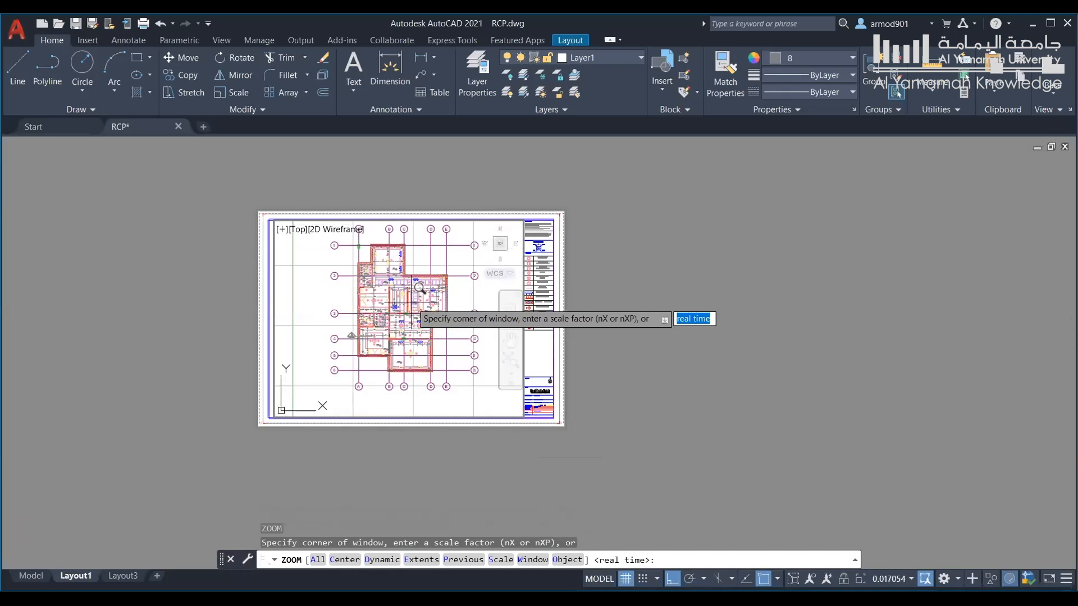
{"action": "type", "text": "1/100"}
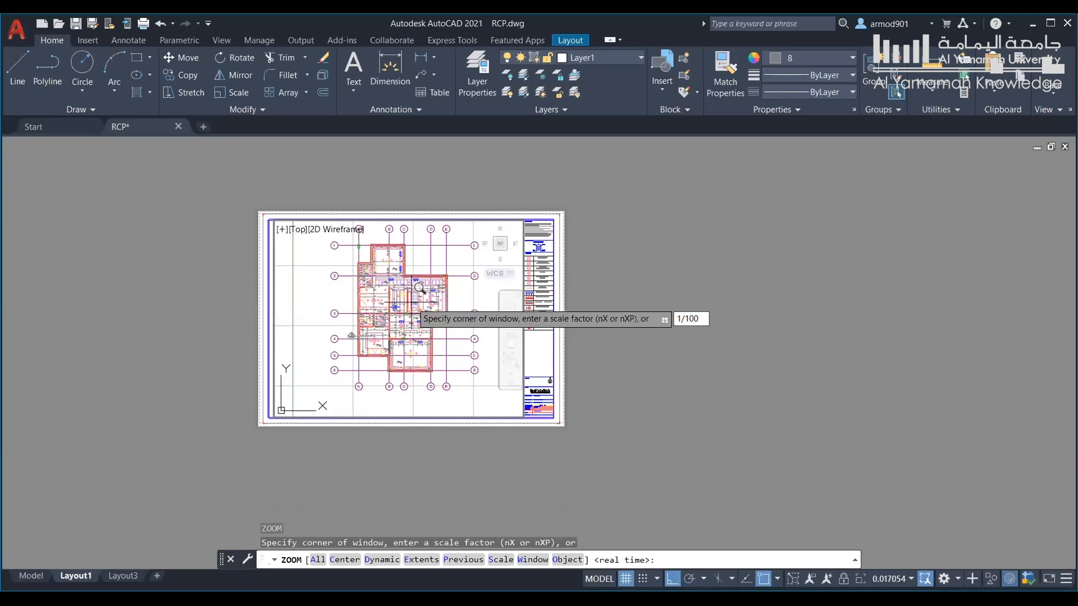
{"action": "type", "text": "xp"}
{"action": "key", "text": "Return"}
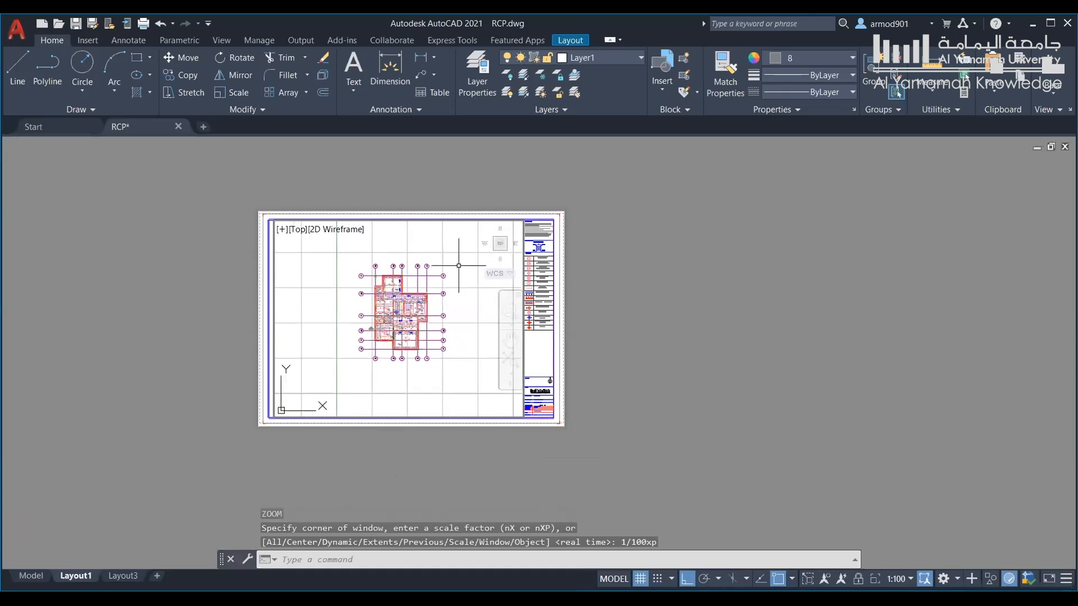
Pan the scaled floor plan slightly downward to centre it in the viewport and return to paper space
{"action": "left_click", "coordinate": [511, 339]}
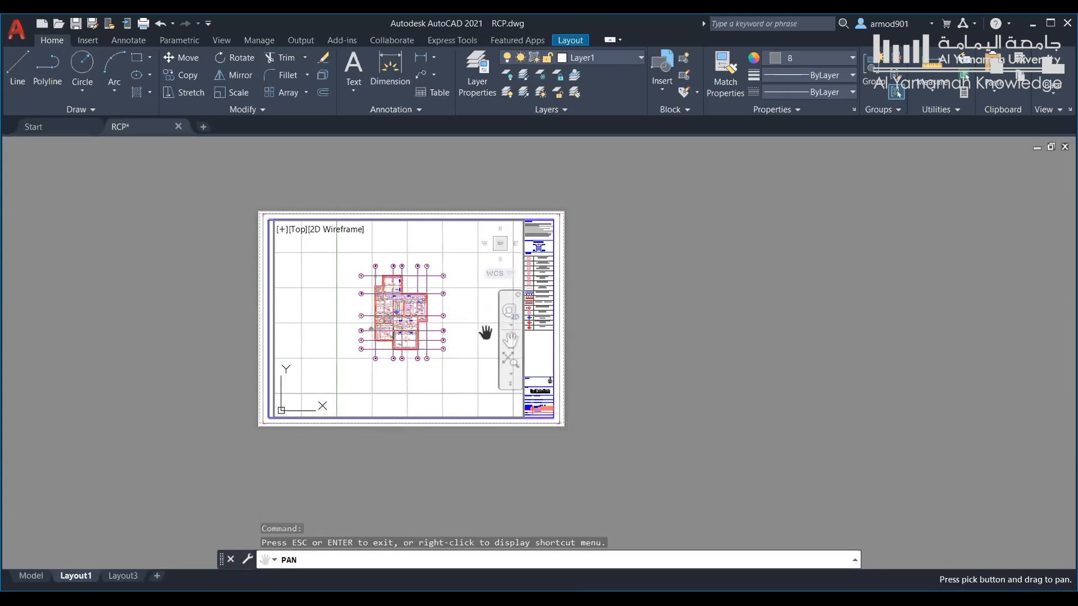
{"action": "left_click_drag", "start_coordinate": [485, 333], "coordinate": [487, 351]}
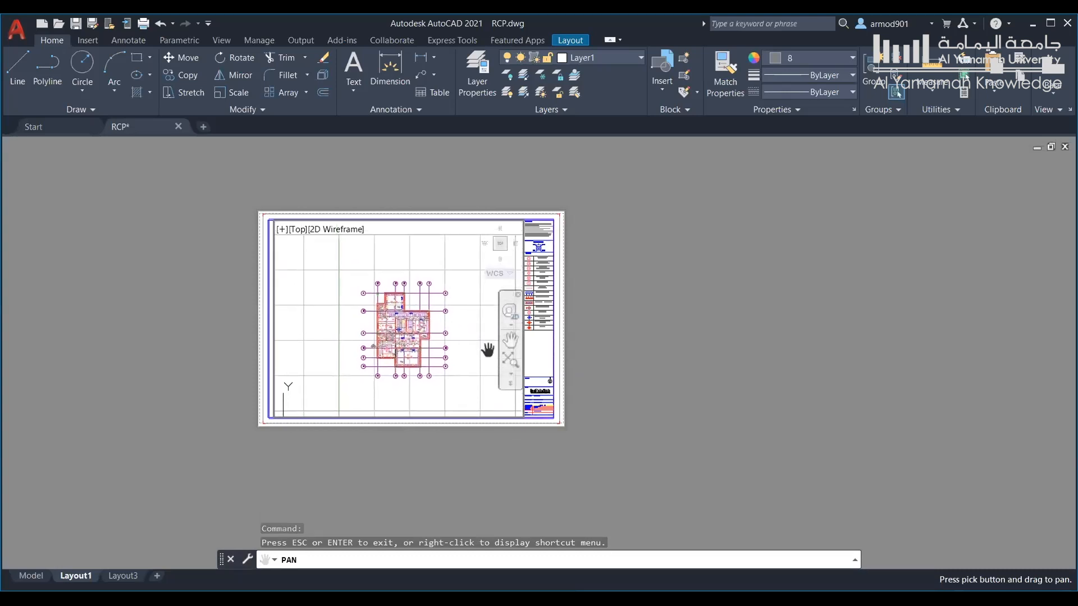
{"action": "left_click_drag", "start_coordinate": [483, 357], "coordinate": [481, 349]}
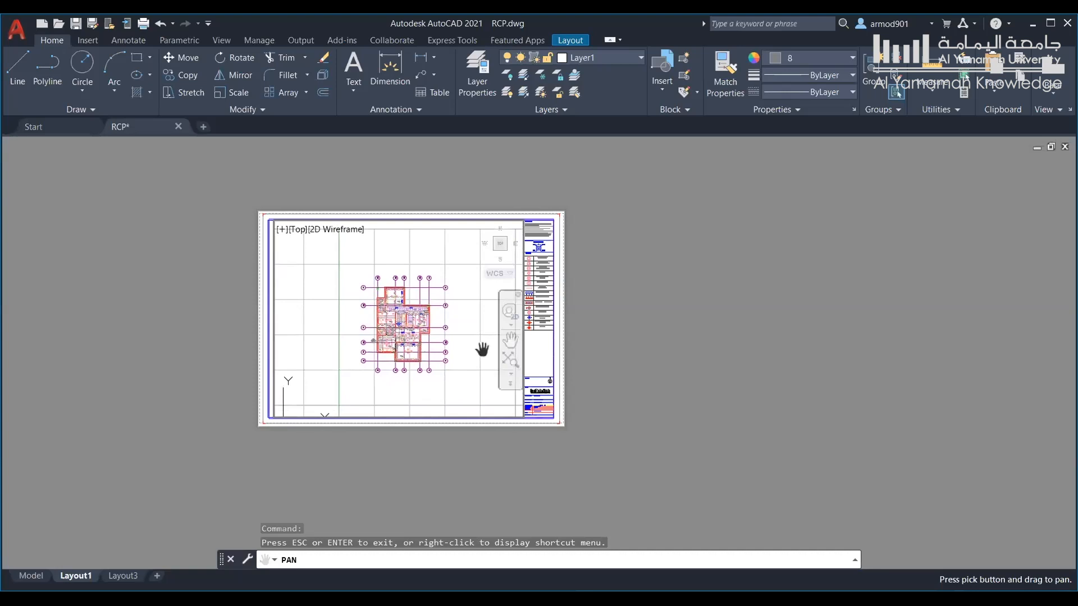
{"action": "key", "text": "Escape"}
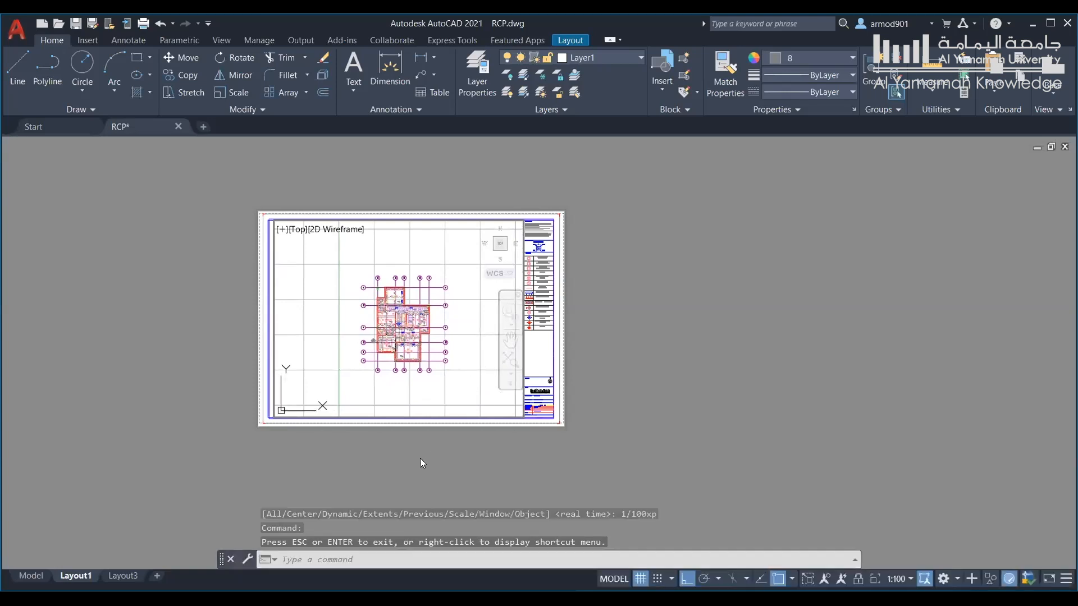
{"action": "double_click", "coordinate": [431, 456]}
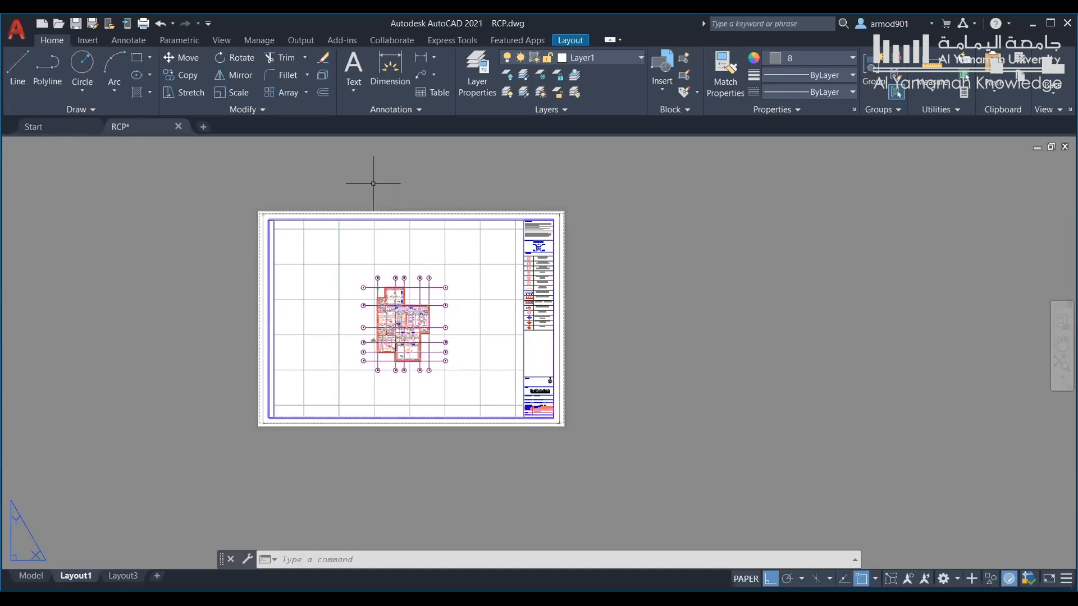
Delete the large viewport that fills the sheet's drawing area
{"action": "left_click", "coordinate": [422, 301]}
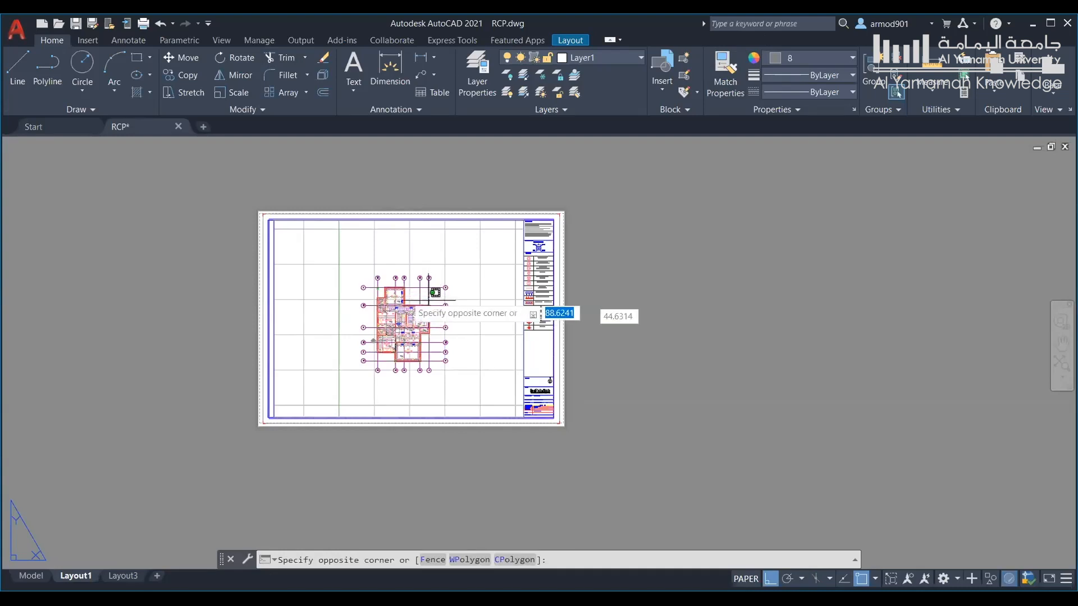
{"action": "key", "text": "Escape"}
{"action": "left_click", "coordinate": [246, 307]}
{"action": "left_click", "coordinate": [246, 308]}
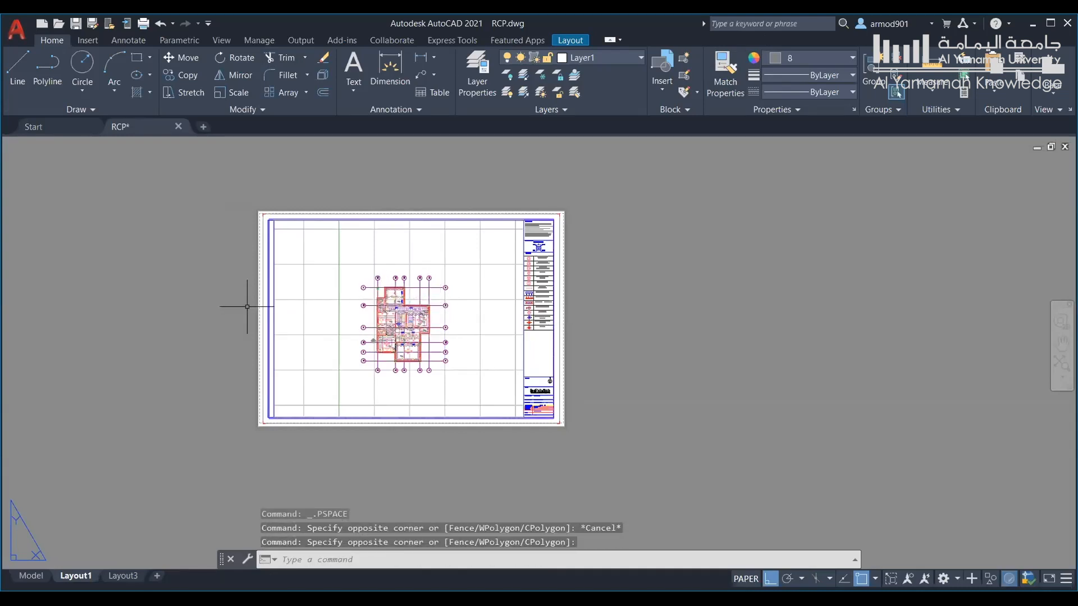
{"action": "left_click", "coordinate": [274, 308]}
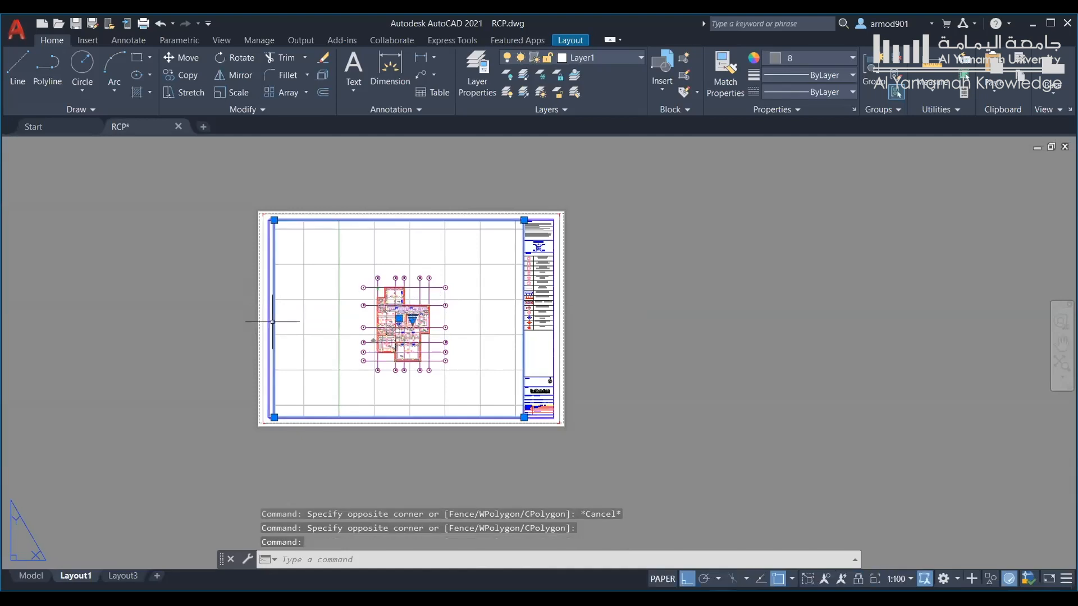
{"action": "key", "text": "Delete"}
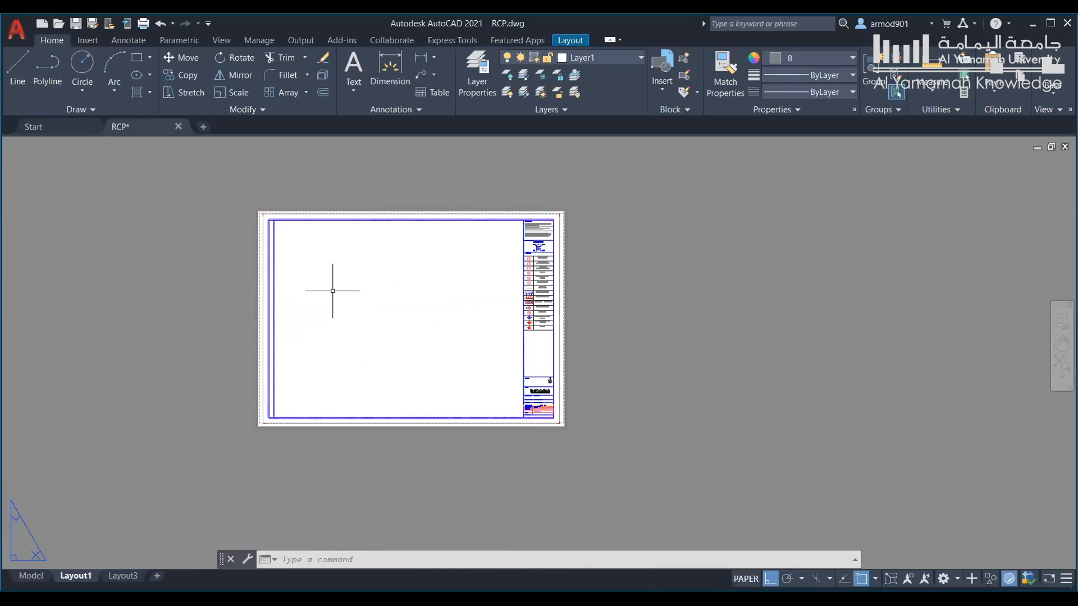
Create a viewport with MVIEW from the frame's inner upper-left corner to the midpoint of the sheet's lower frame edge
{"action": "type", "text": "MV"}
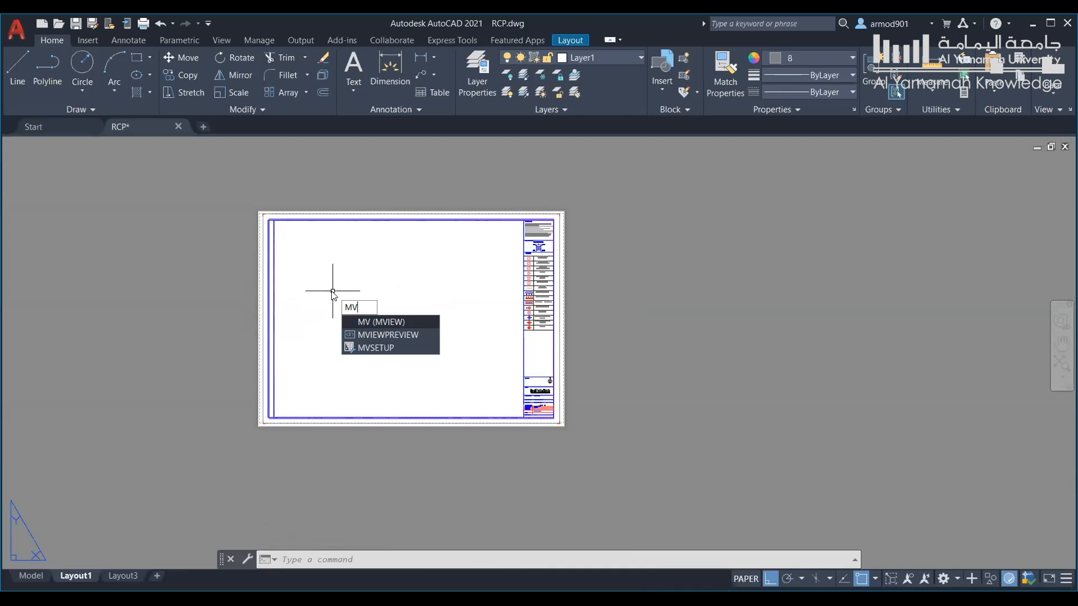
{"action": "key", "text": "Return"}
{"action": "left_click", "coordinate": [274, 220]}
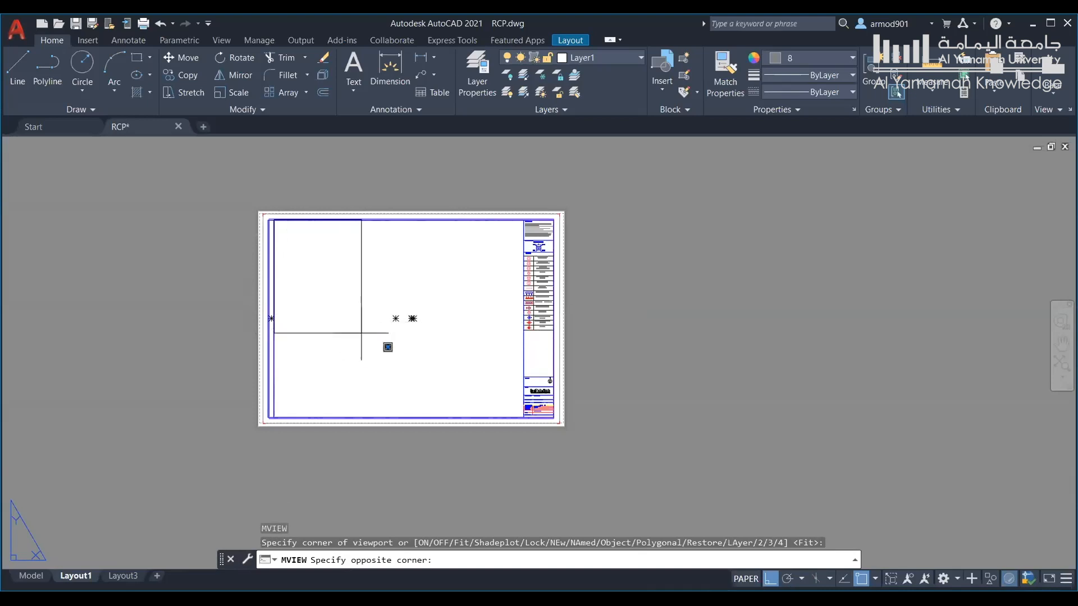
{"action": "left_click", "coordinate": [412, 418]}
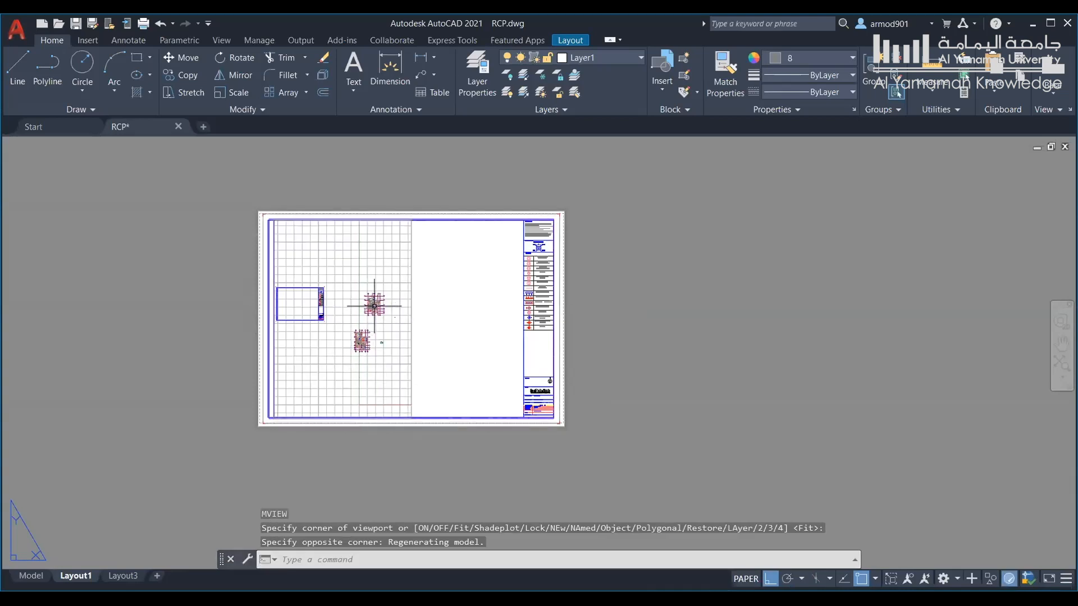
Activate the new viewport, pan the floor plans toward its middle, enlarge them, and return to paper space
{"action": "double_click", "coordinate": [374, 305]}
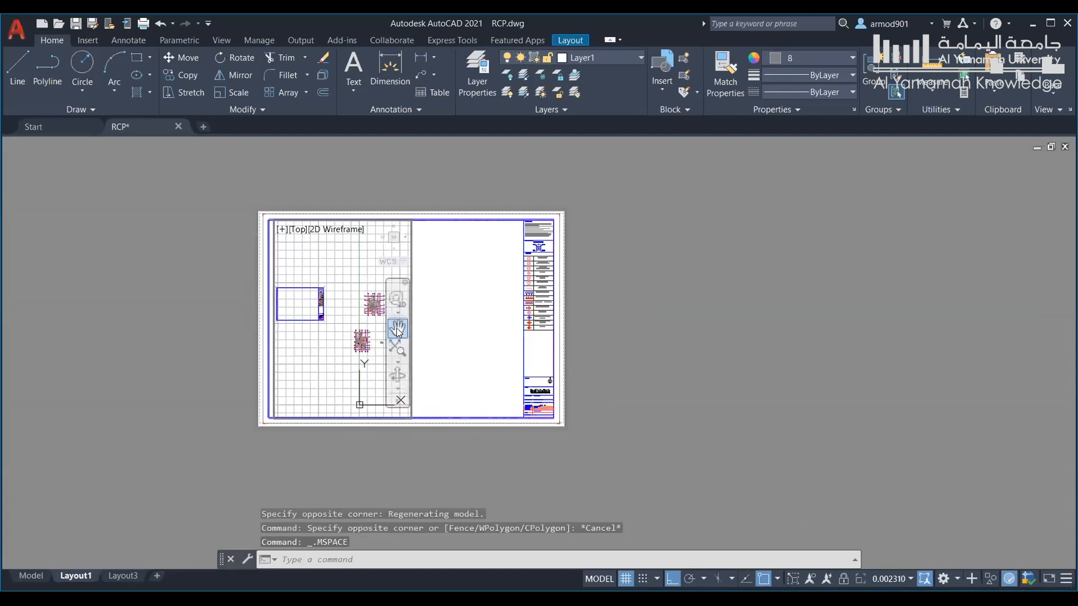
{"action": "left_click", "coordinate": [398, 329]}
{"action": "left_click_drag", "start_coordinate": [350, 324], "coordinate": [318, 339]}
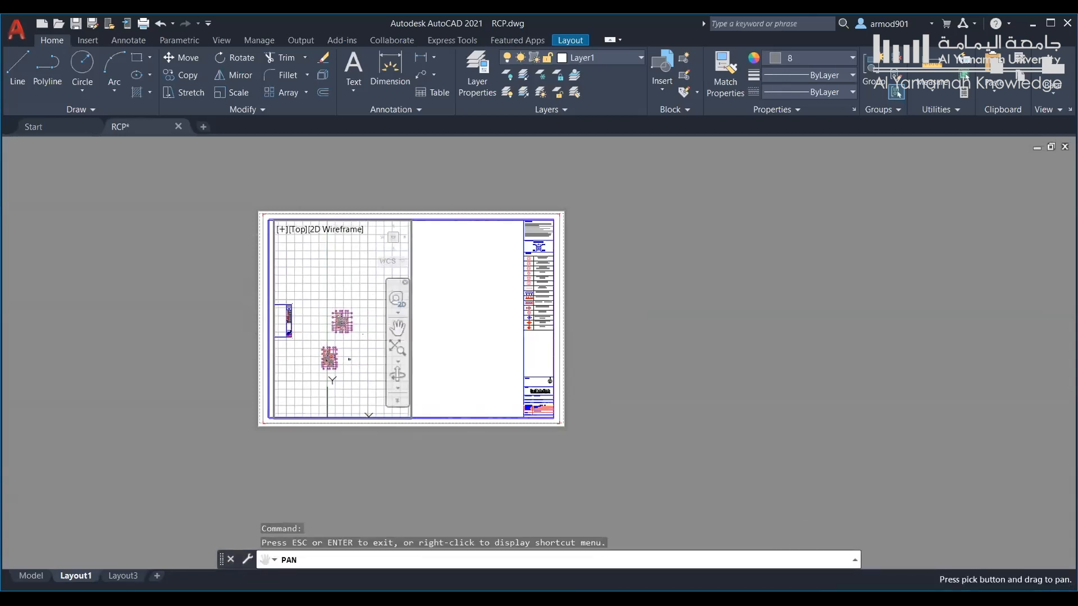
{"action": "key", "text": "Escape"}
{"action": "scroll", "coordinate": [339, 321], "scroll_direction": "up", "scroll_amount": 6}
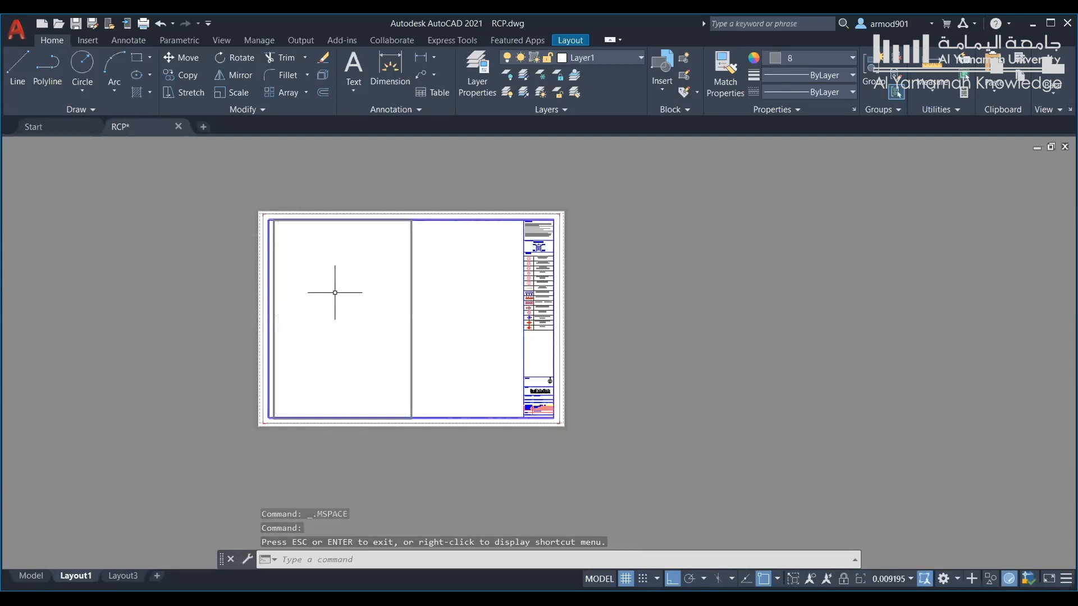
{"action": "scroll", "coordinate": [335, 293], "scroll_direction": "down", "scroll_amount": 2}
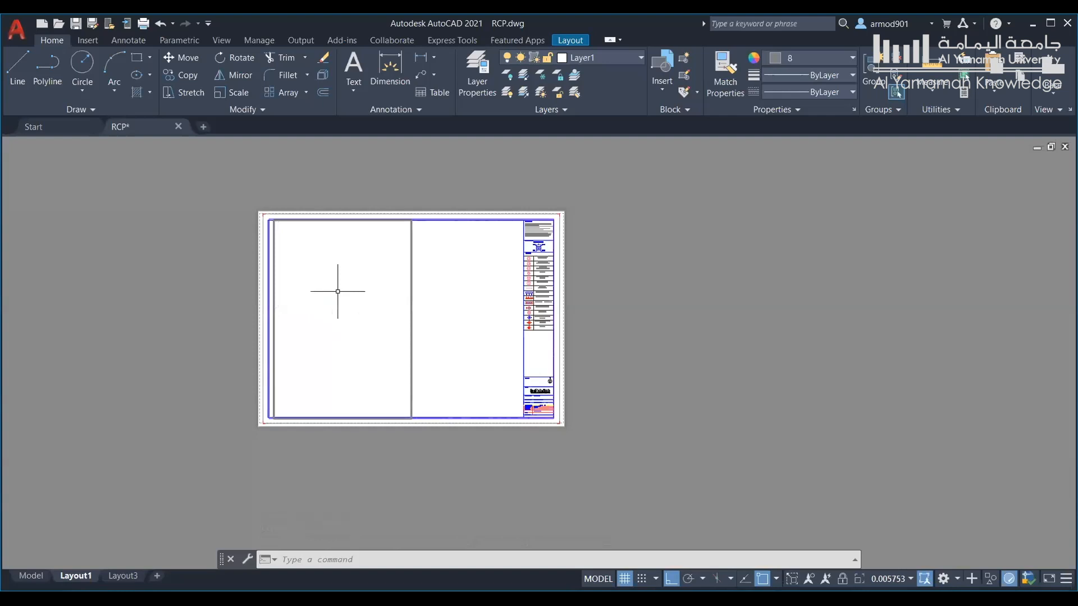
{"action": "double_click", "coordinate": [244, 302]}
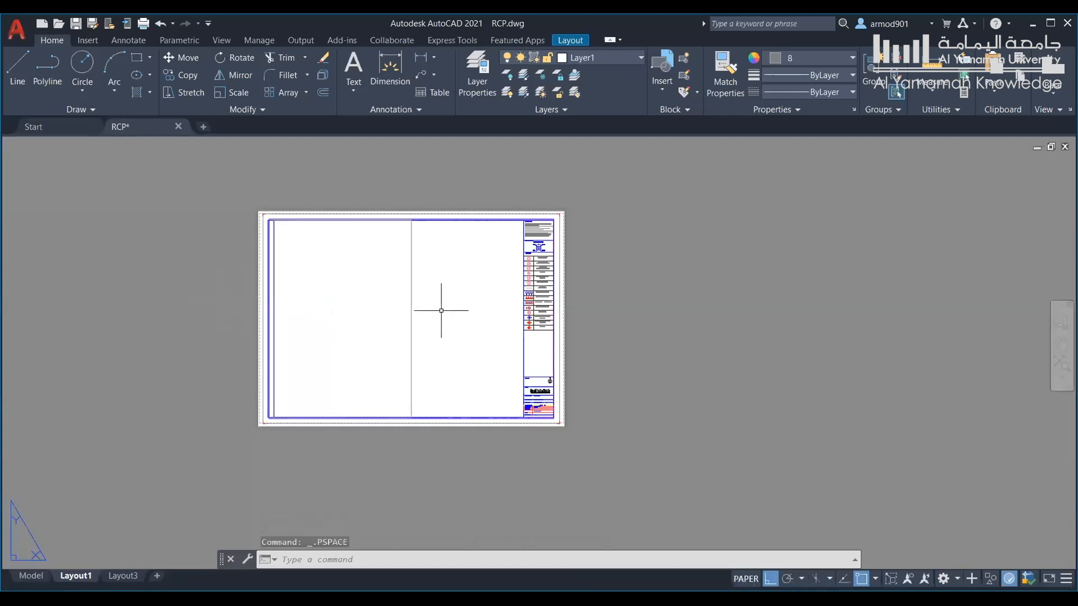
Create a second viewport with MVIEW from the first viewport's upper-right corner to the title block's lower-left corner
{"action": "type", "text": "MV"}
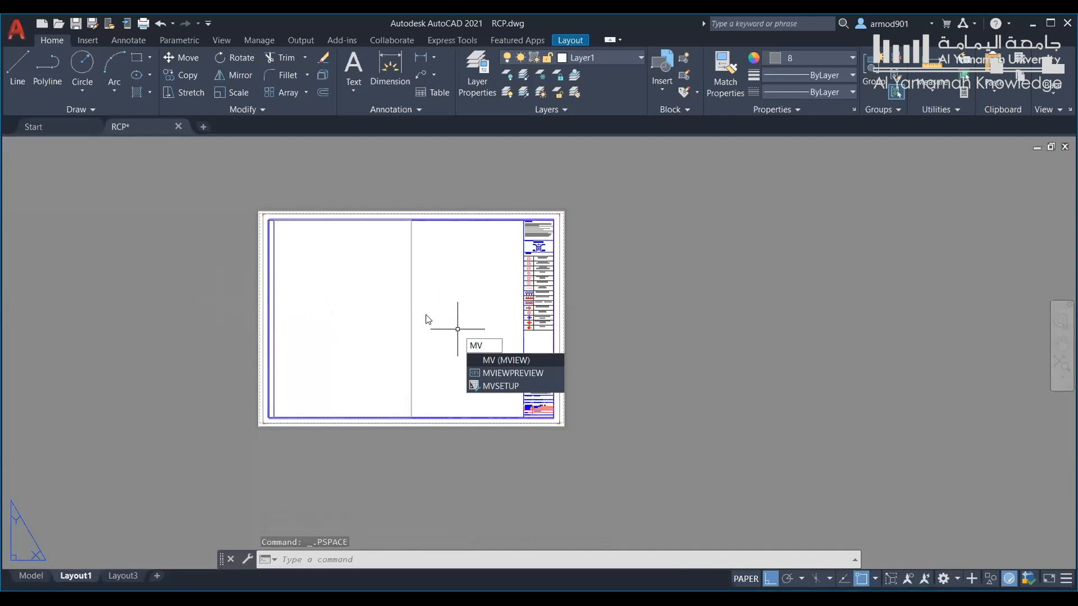
{"action": "key", "text": "Return"}
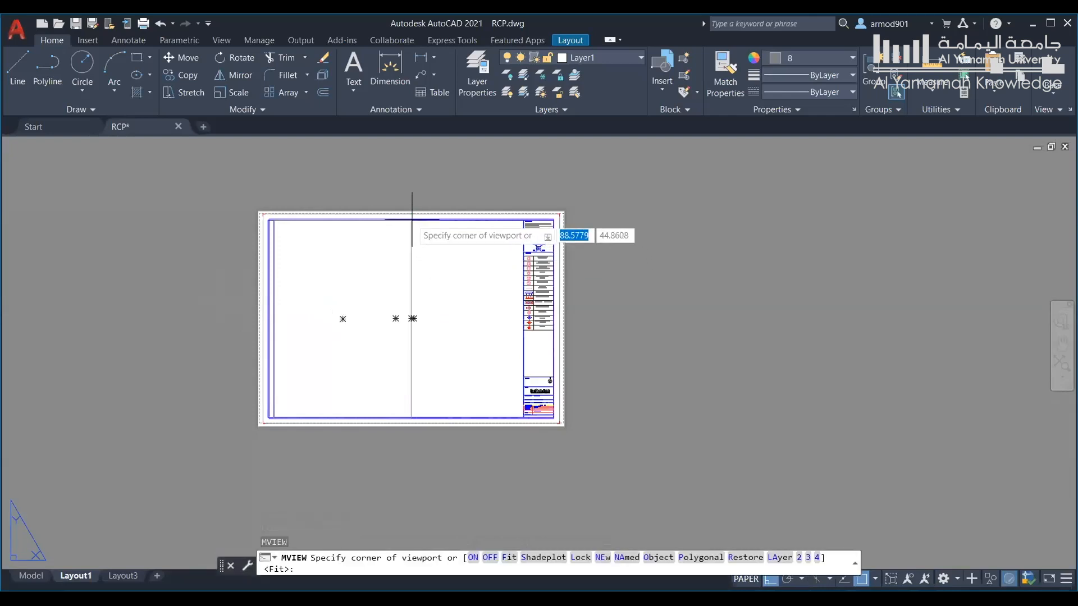
{"action": "left_click", "coordinate": [412, 219]}
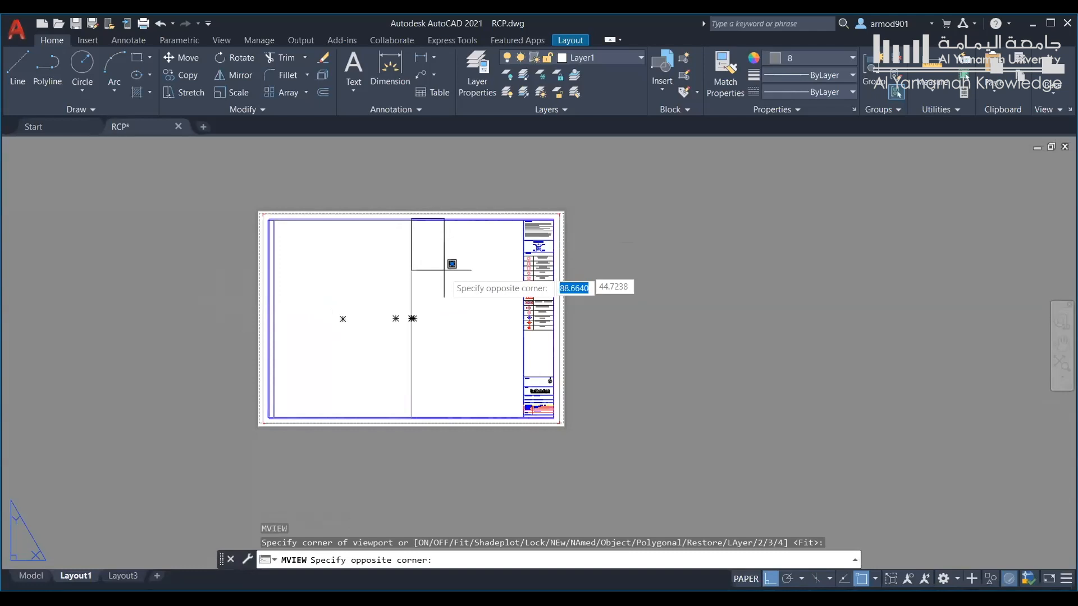
{"action": "left_click", "coordinate": [524, 417]}
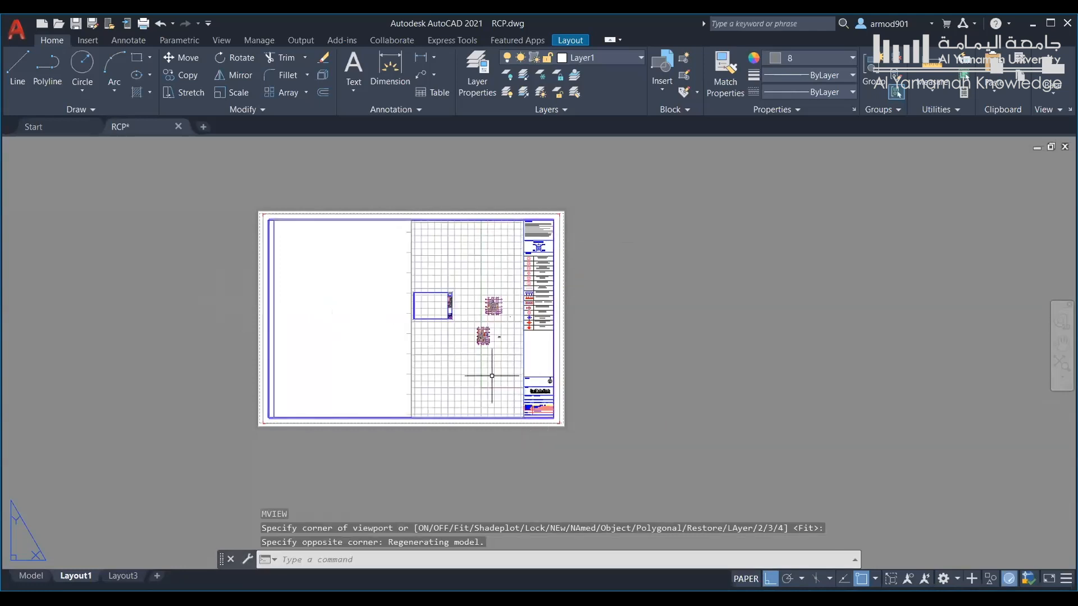
Activate the second viewport and frame the ceiling section detail labelled SCALE 1:15 in its middle
{"action": "scroll", "coordinate": [494, 341], "scroll_direction": "up", "scroll_amount": 2}
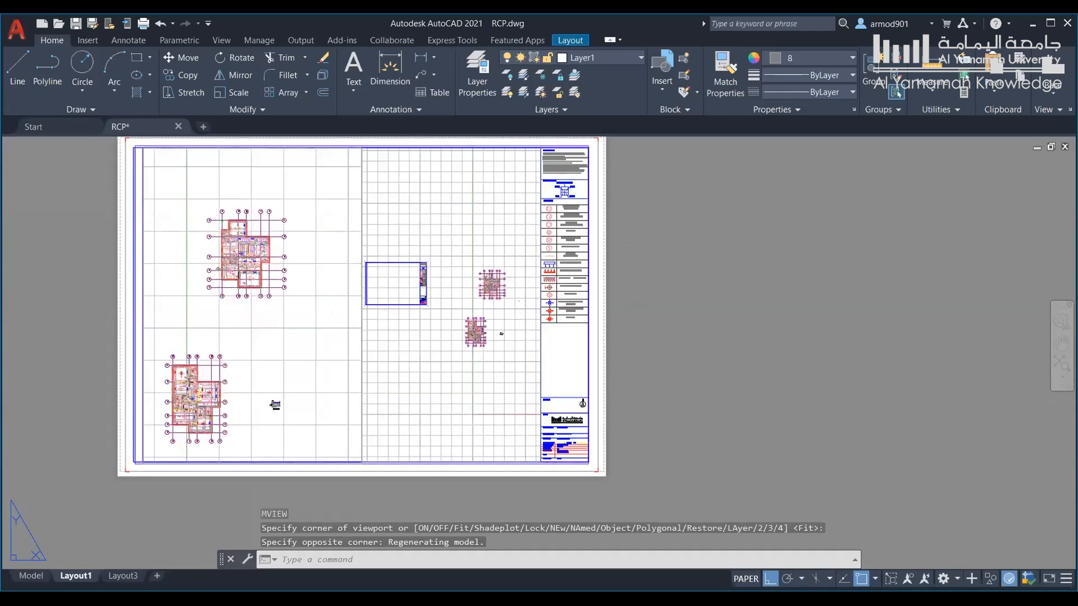
{"action": "double_click", "coordinate": [501, 334]}
{"action": "scroll", "coordinate": [502, 333], "scroll_direction": "up", "scroll_amount": 3}
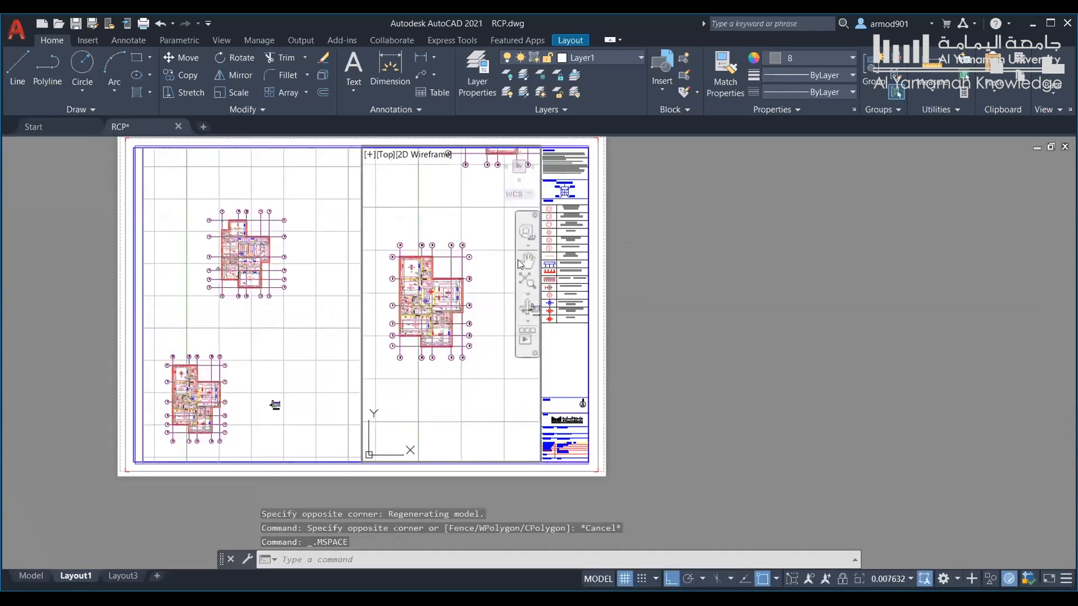
{"action": "key", "text": "p"}
{"action": "key", "text": "Return"}
{"action": "left_click_drag", "start_coordinate": [468, 330], "coordinate": [361, 350]}
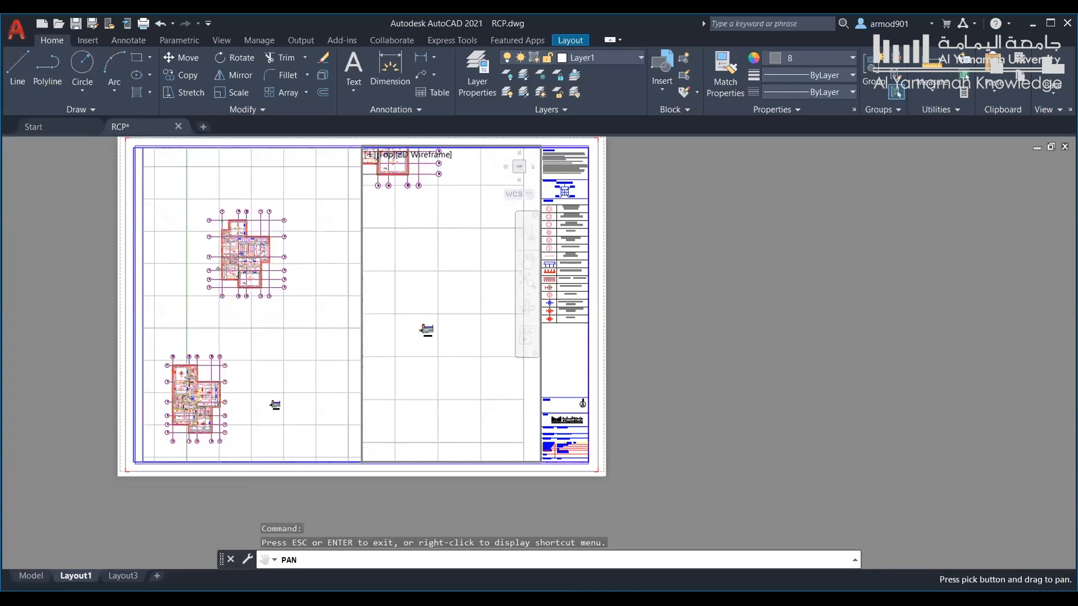
{"action": "key", "text": "Escape"}
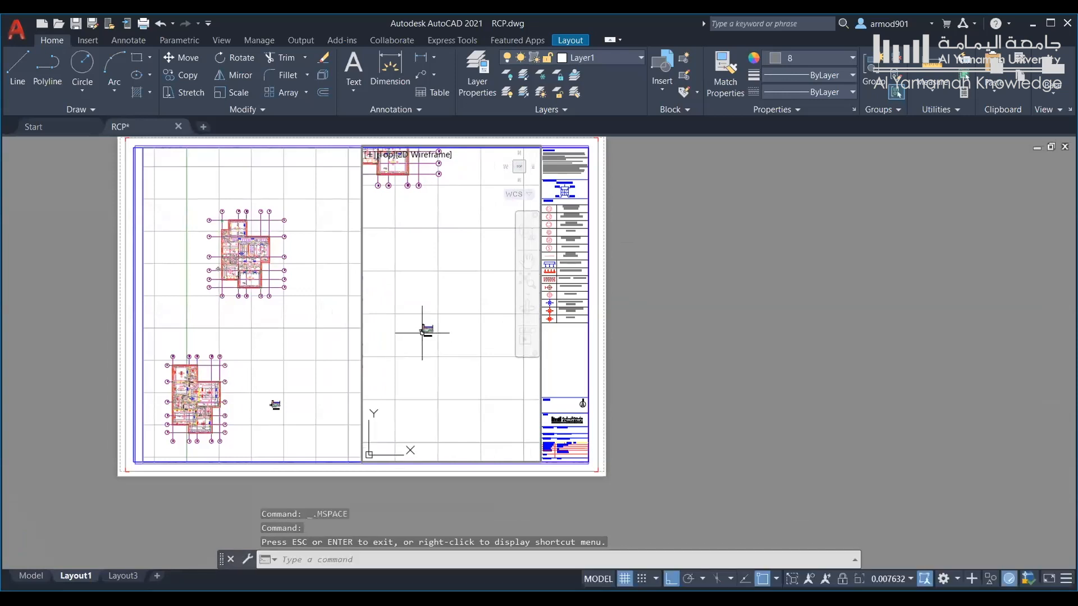
{"action": "scroll", "coordinate": [422, 332], "scroll_direction": "up", "scroll_amount": 6}
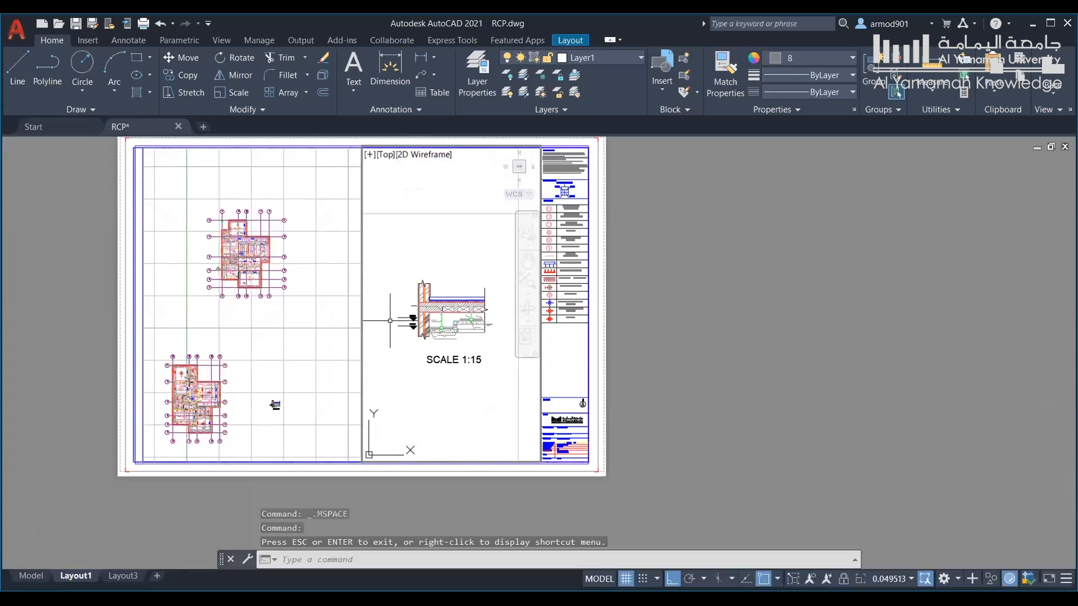
Scale the active section detail viewport to 1/15xp with ZOOM
{"action": "type", "text": "z"}
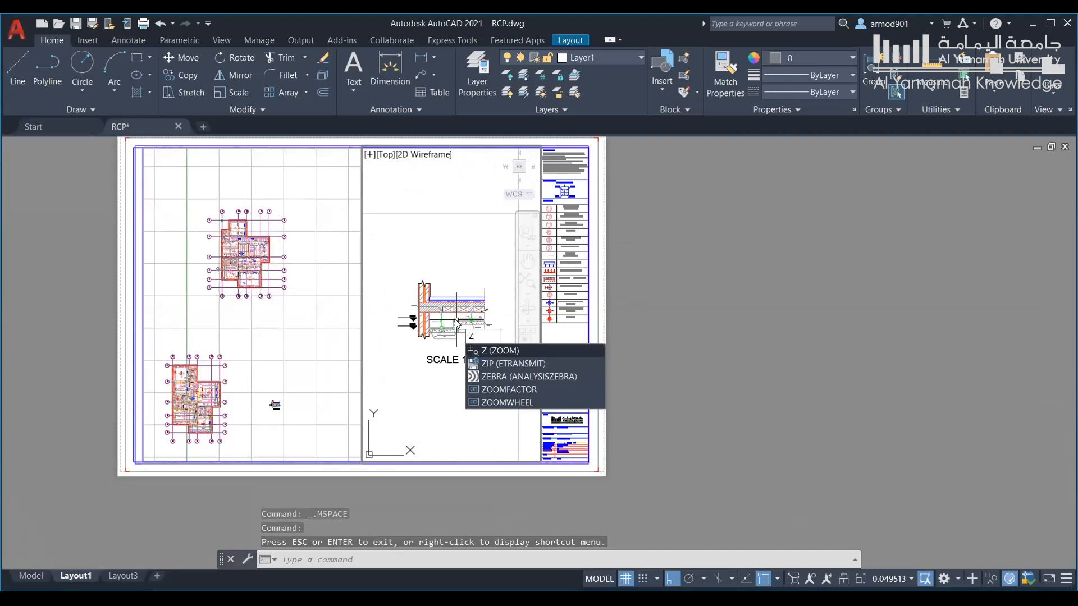
{"action": "key", "text": "Return"}
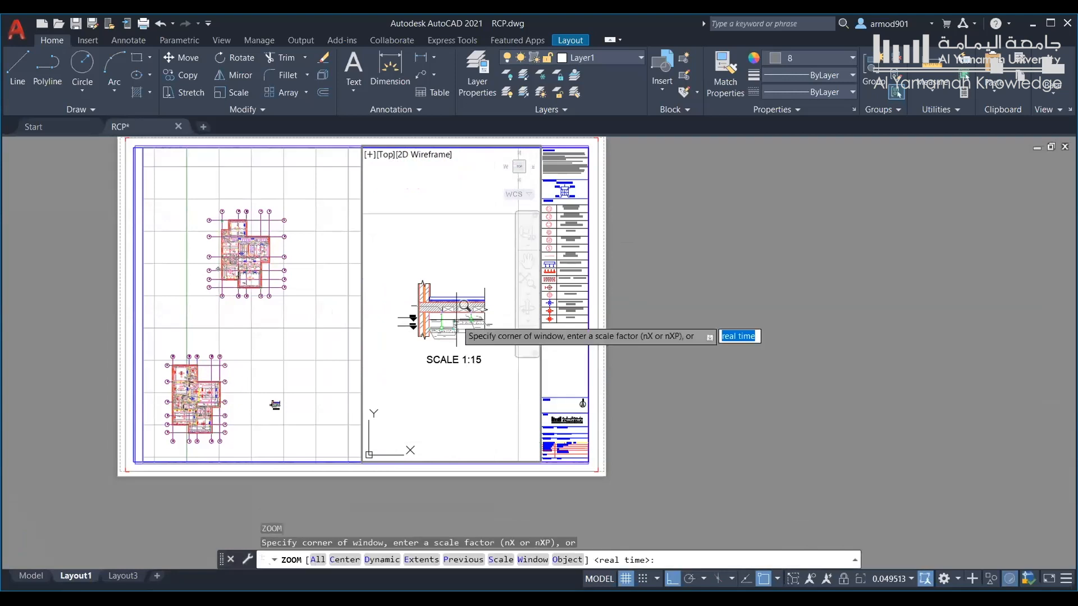
{"action": "type", "text": "1/15"}
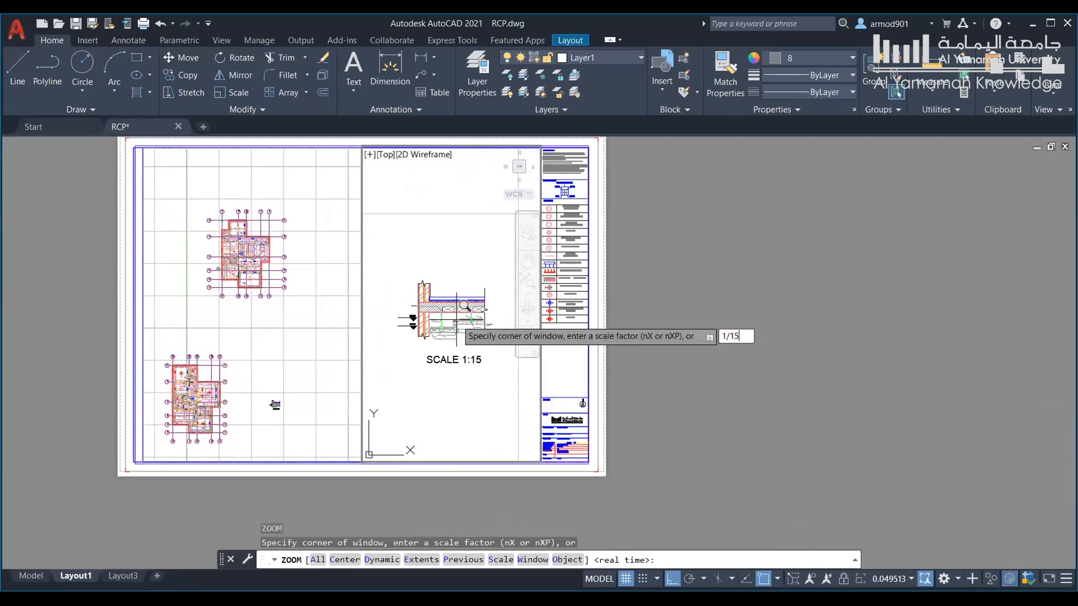
{"action": "type", "text": "xp"}
{"action": "key", "text": "Return"}
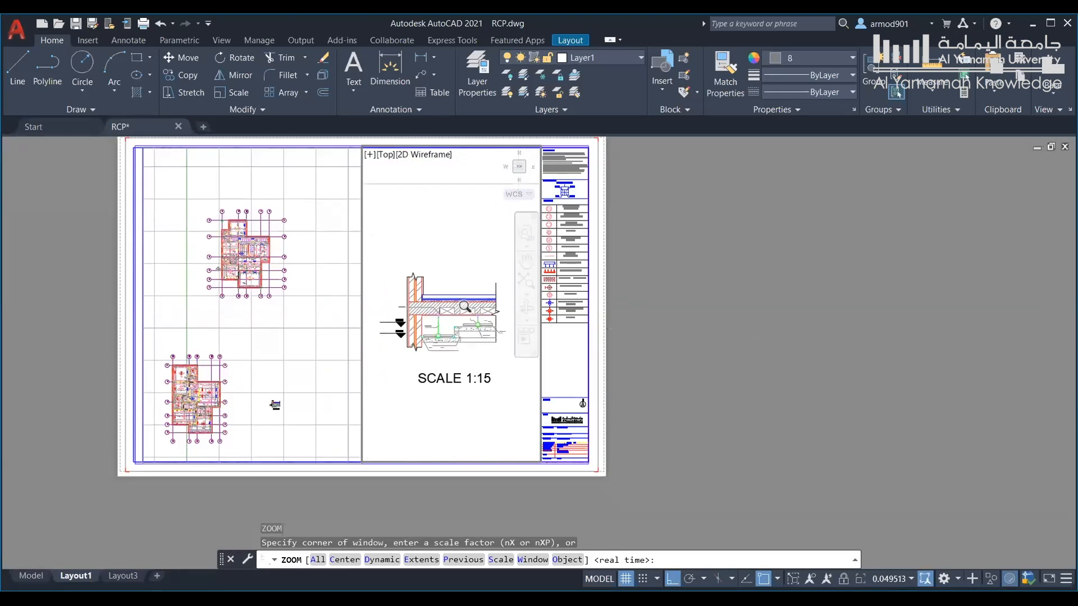
Activate the floor plan viewport and scale it to 1/100xp with ZOOM
{"action": "left_click", "coordinate": [262, 351]}
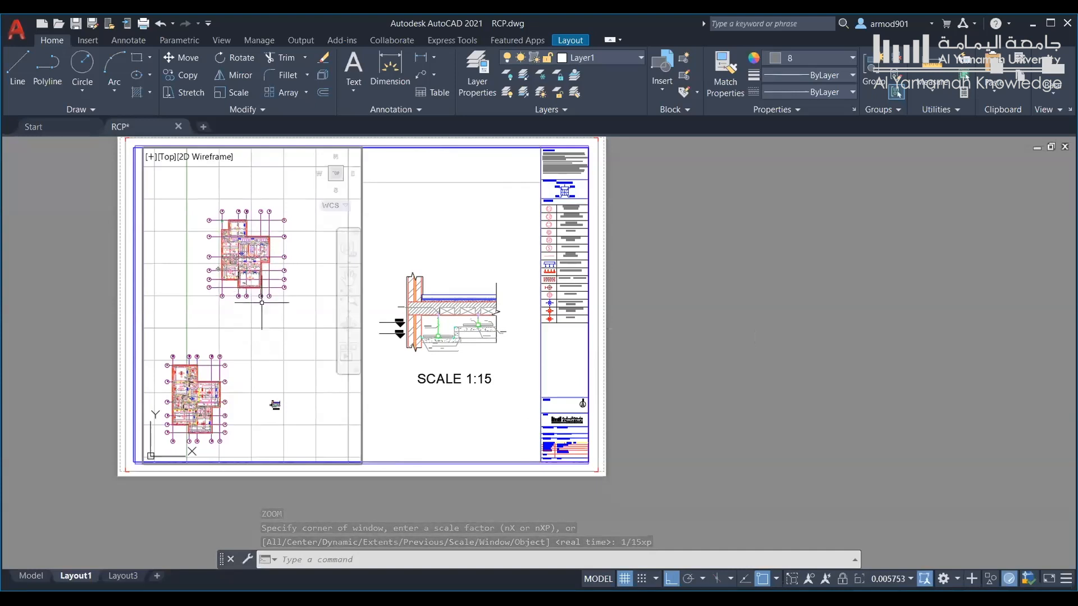
{"action": "key", "text": "Return"}
{"action": "type", "text": "1/100xp"}
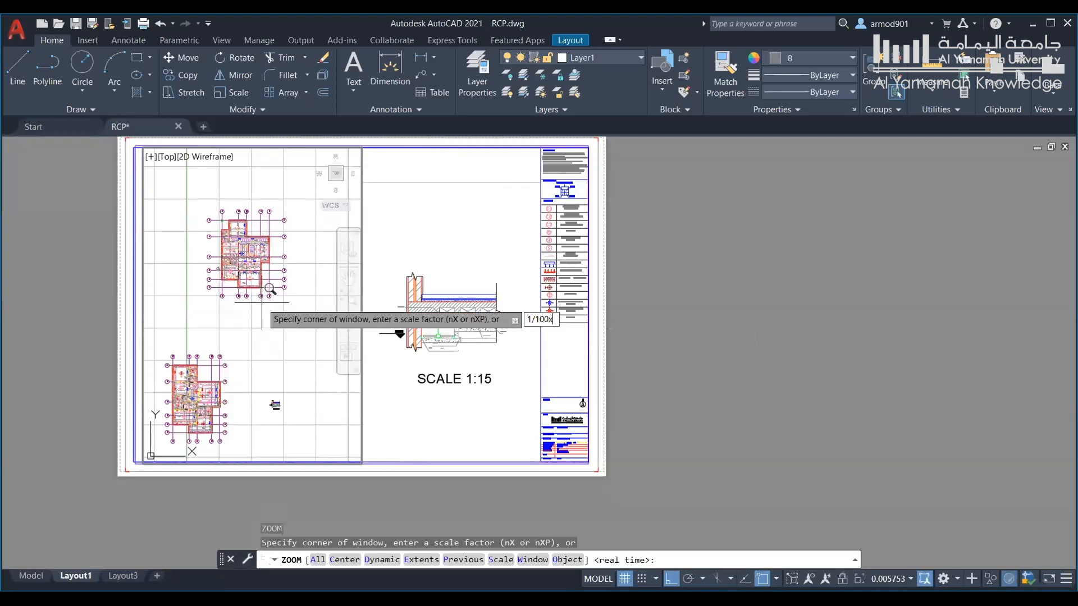
{"action": "key", "text": "Return"}
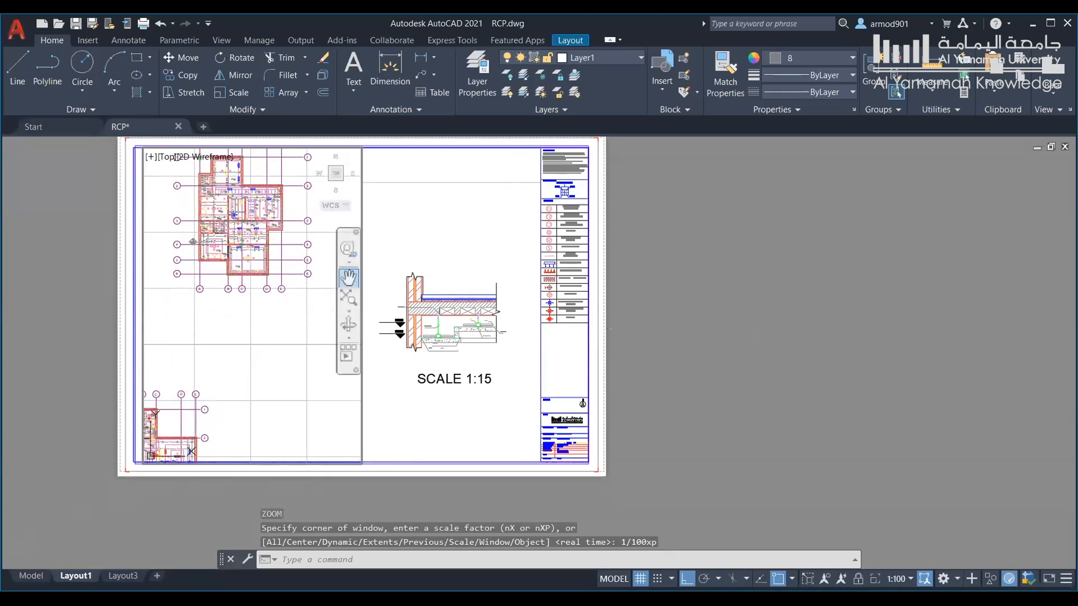
Pan the upper floor plan to the middle of its viewport and return to paper space
{"action": "left_click", "coordinate": [348, 277]}
{"action": "left_click_drag", "start_coordinate": [260, 252], "coordinate": [272, 357]}
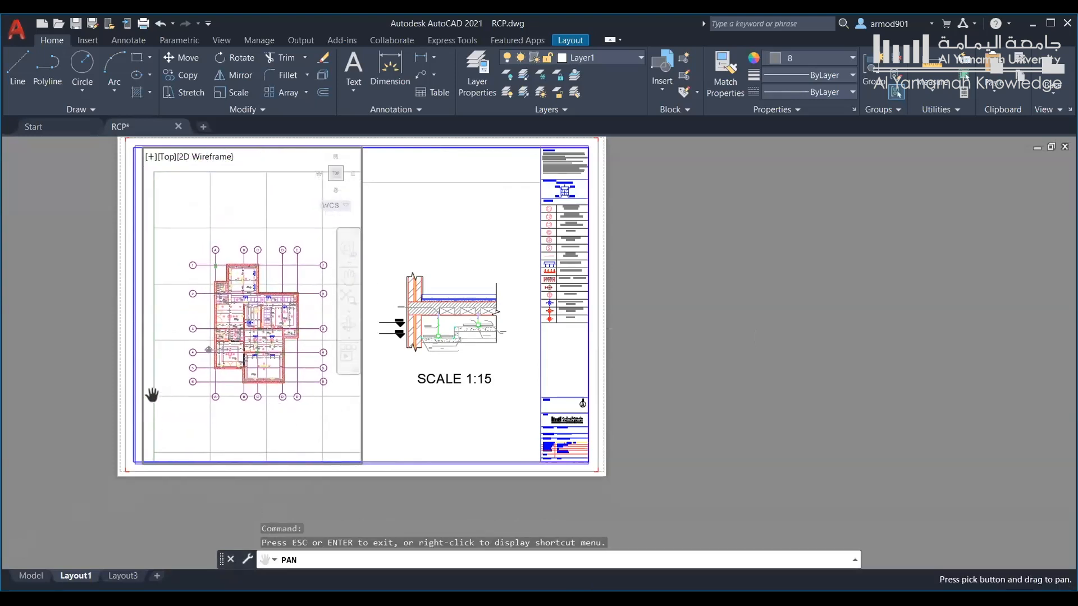
{"action": "key", "text": "Escape"}
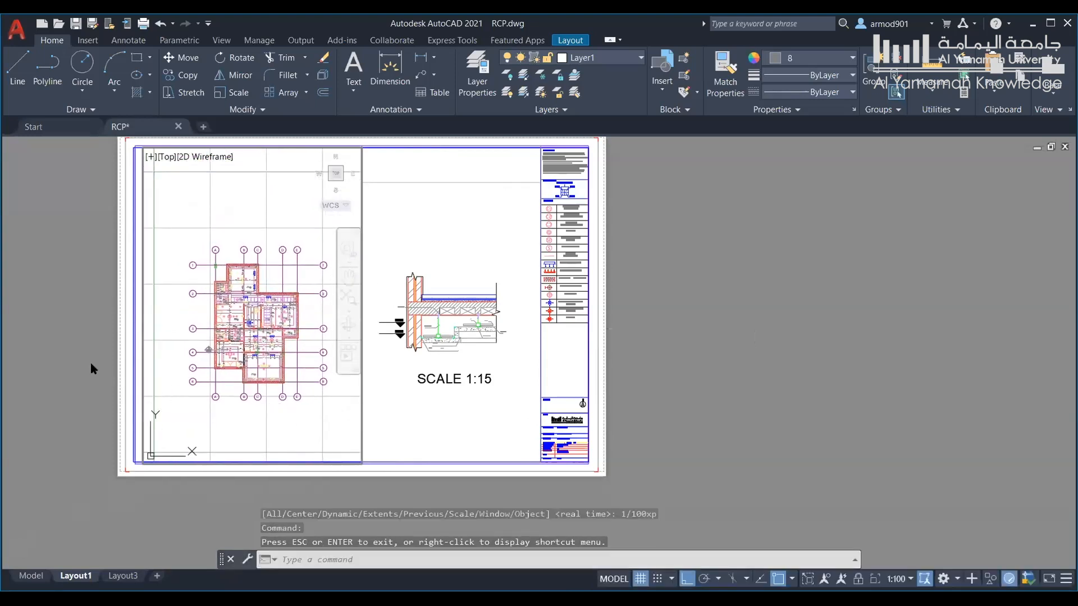
{"action": "double_click", "coordinate": [64, 316]}
{"action": "left_click", "coordinate": [68, 309]}
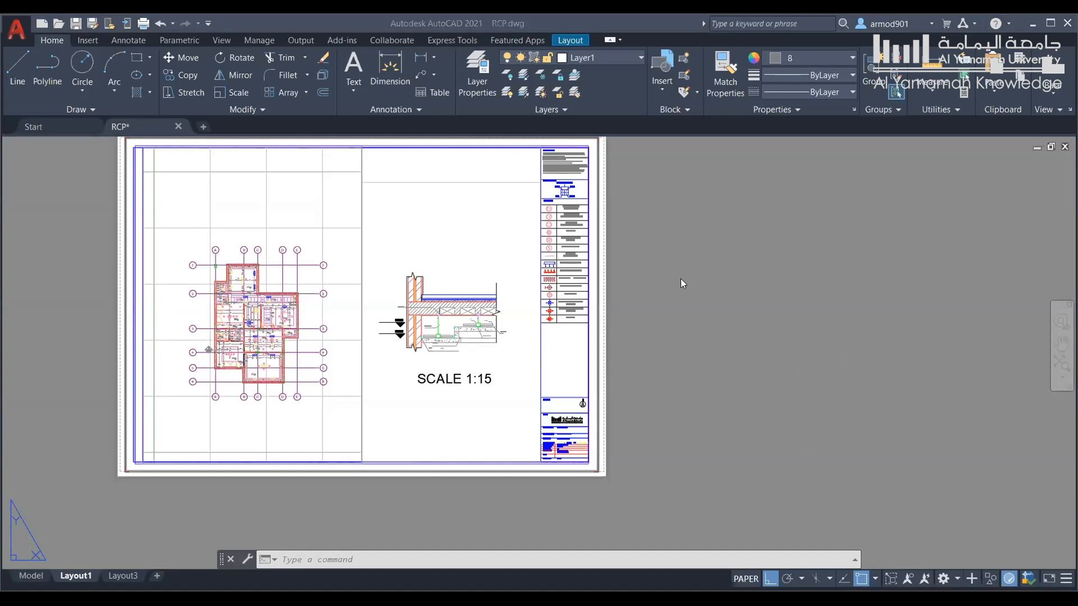
Preview the plot of Layout1, then close the preview and return to the plot settings
{"action": "scroll", "coordinate": [360, 314], "scroll_direction": "down", "scroll_amount": 2}
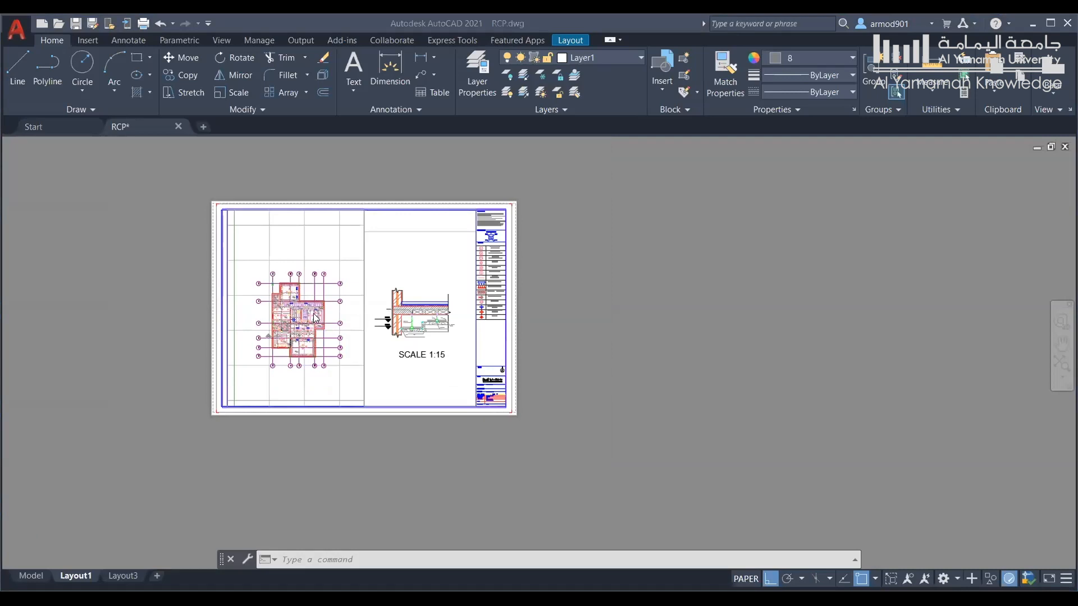
{"action": "scroll", "coordinate": [317, 318], "scroll_direction": "up", "scroll_amount": 2}
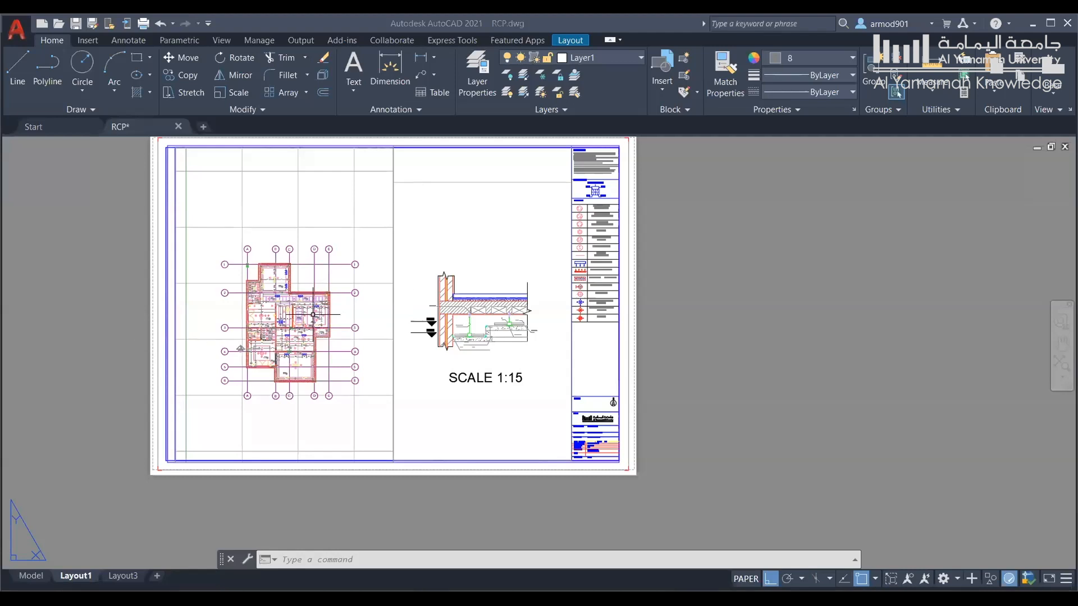
{"action": "key", "text": "ctrl+p"}
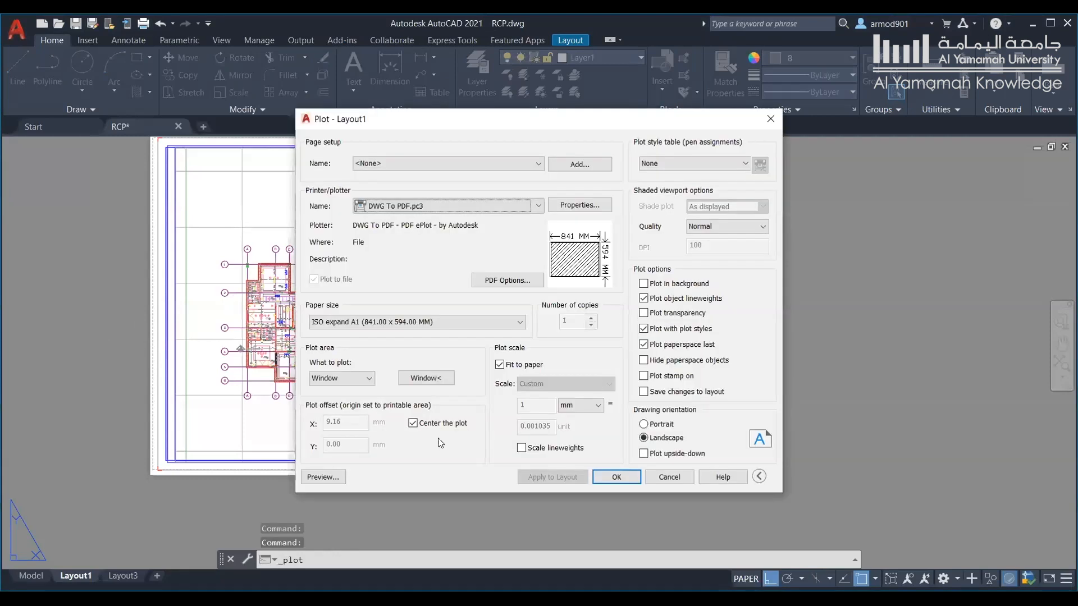
{"action": "left_click", "coordinate": [331, 482]}
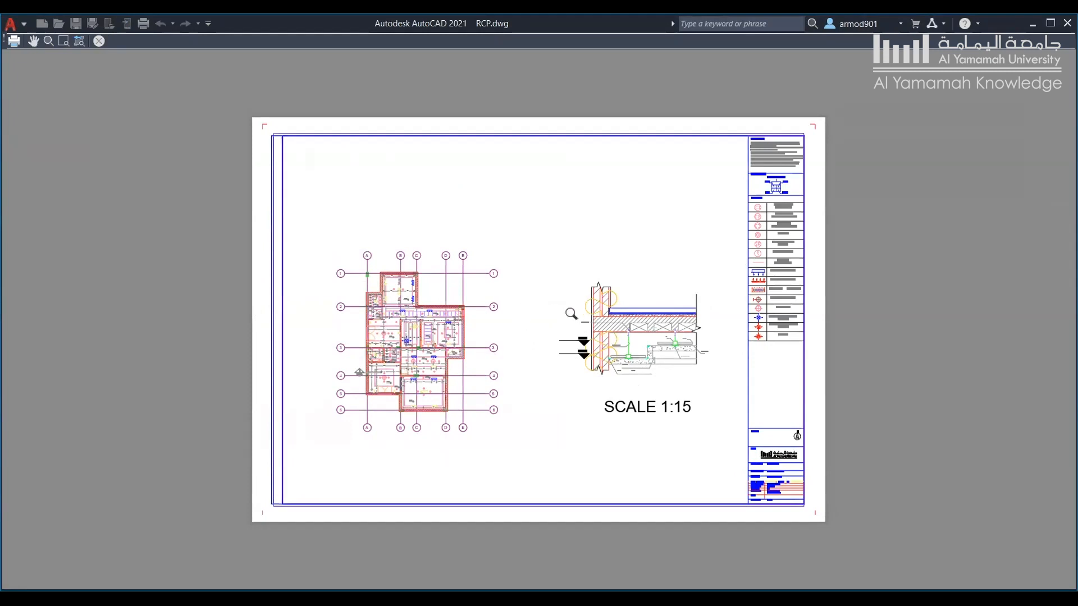
{"action": "left_click", "coordinate": [99, 41]}
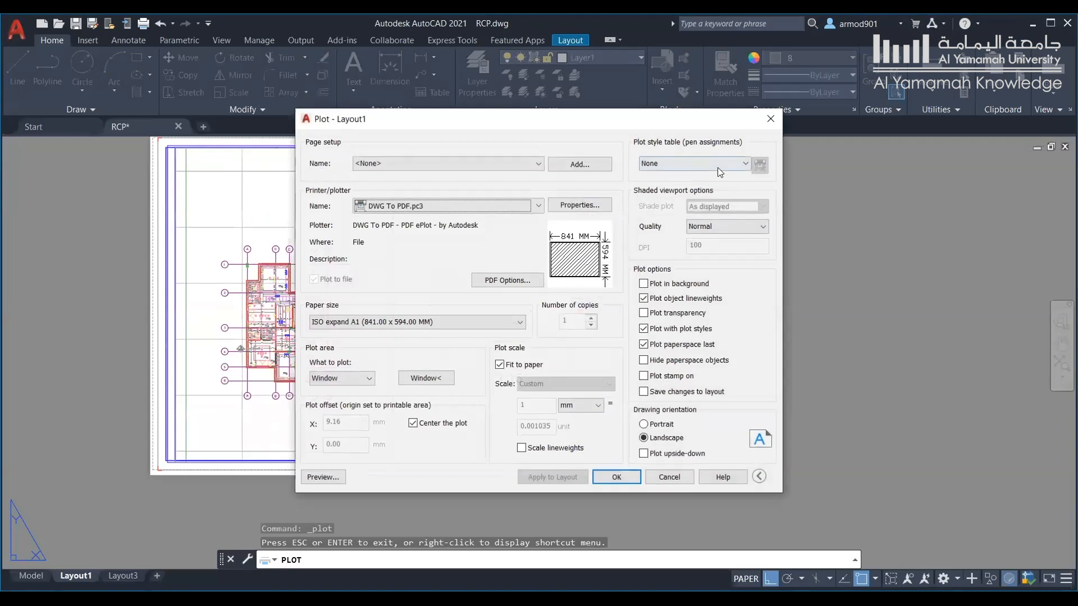
{"action": "left_click", "coordinate": [713, 164]}
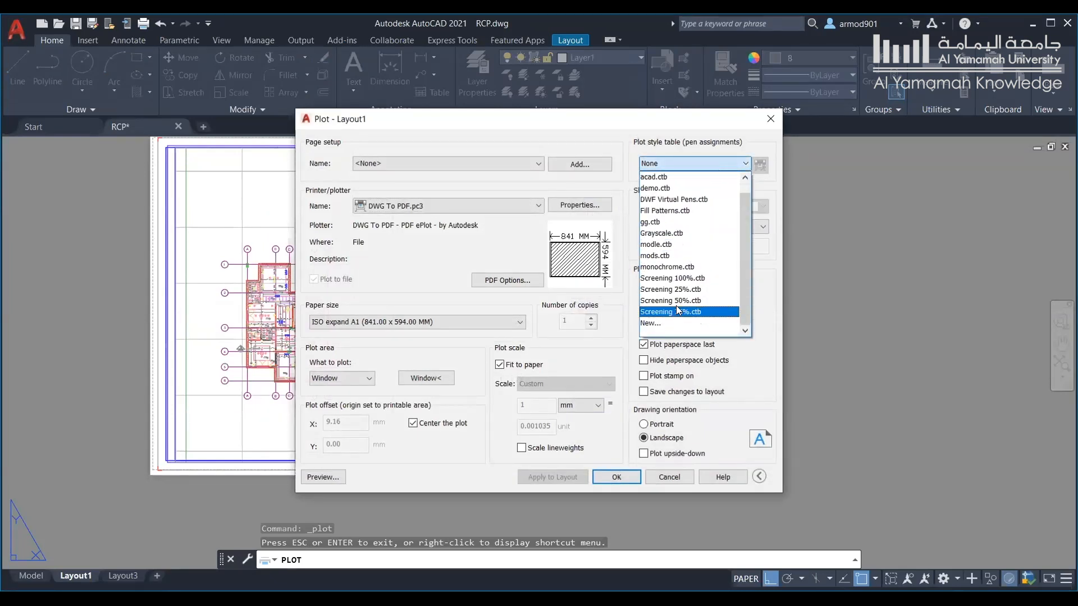
{"action": "left_click", "coordinate": [674, 323]}
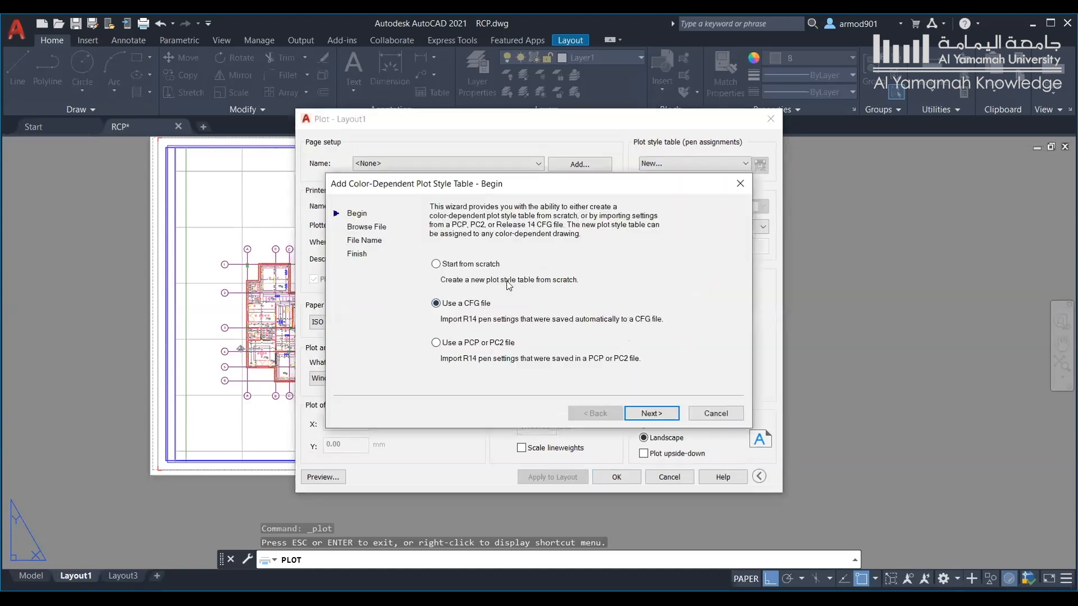
{"action": "left_click", "coordinate": [740, 184]}
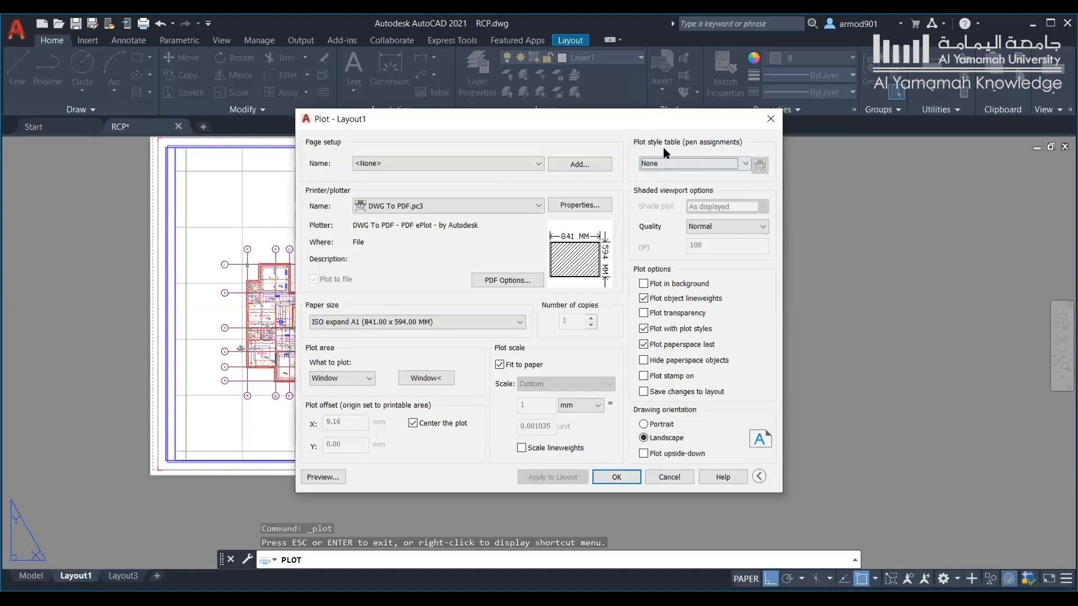
Create a color-dependent plot style table named demo from scratch and use it for the current drawing
{"action": "left_click", "coordinate": [689, 163]}
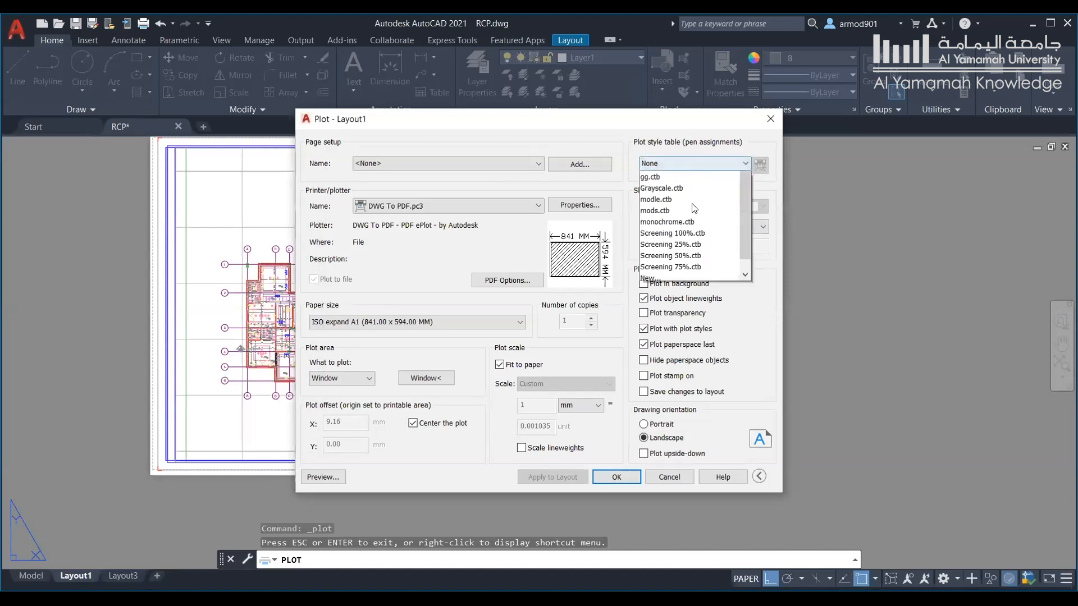
{"action": "left_click", "coordinate": [677, 323]}
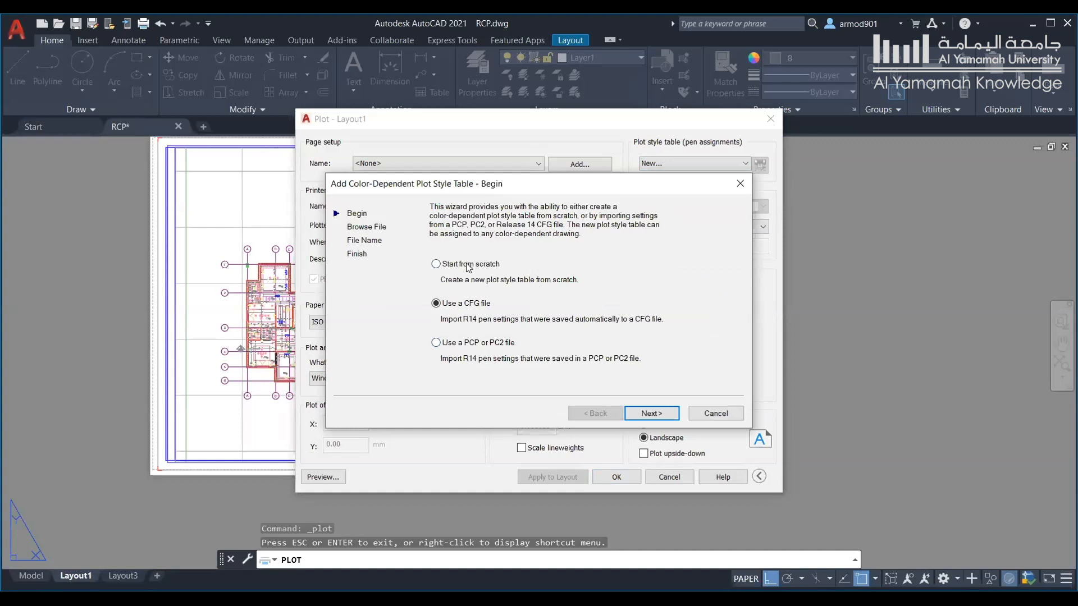
{"action": "left_click", "coordinate": [463, 268]}
{"action": "left_click", "coordinate": [651, 414]}
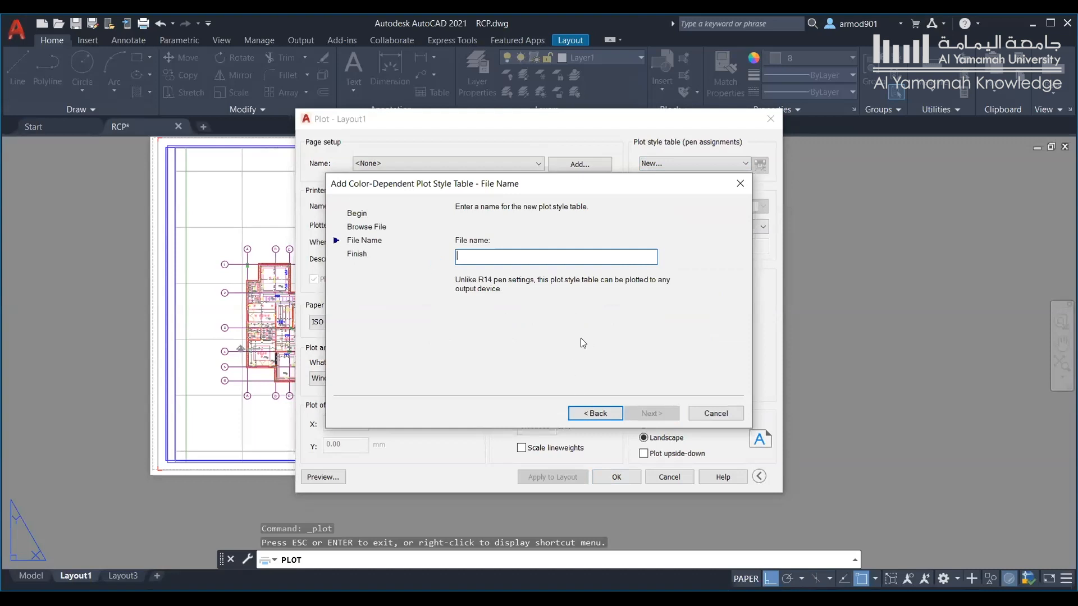
{"action": "type", "text": "demo"}
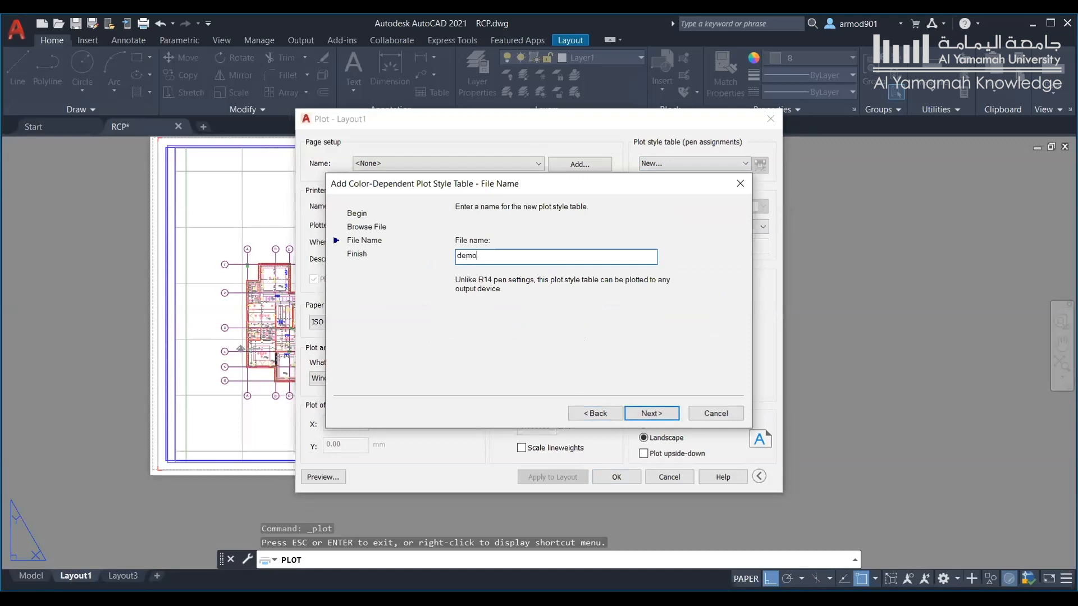
{"action": "key", "text": "Return"}
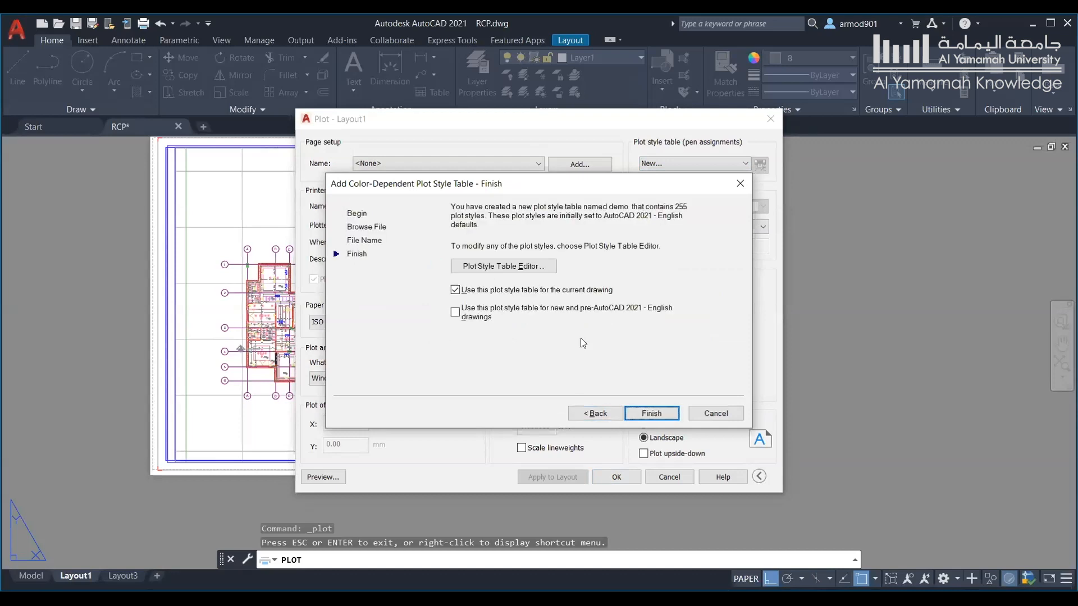
{"action": "left_click", "coordinate": [654, 412]}
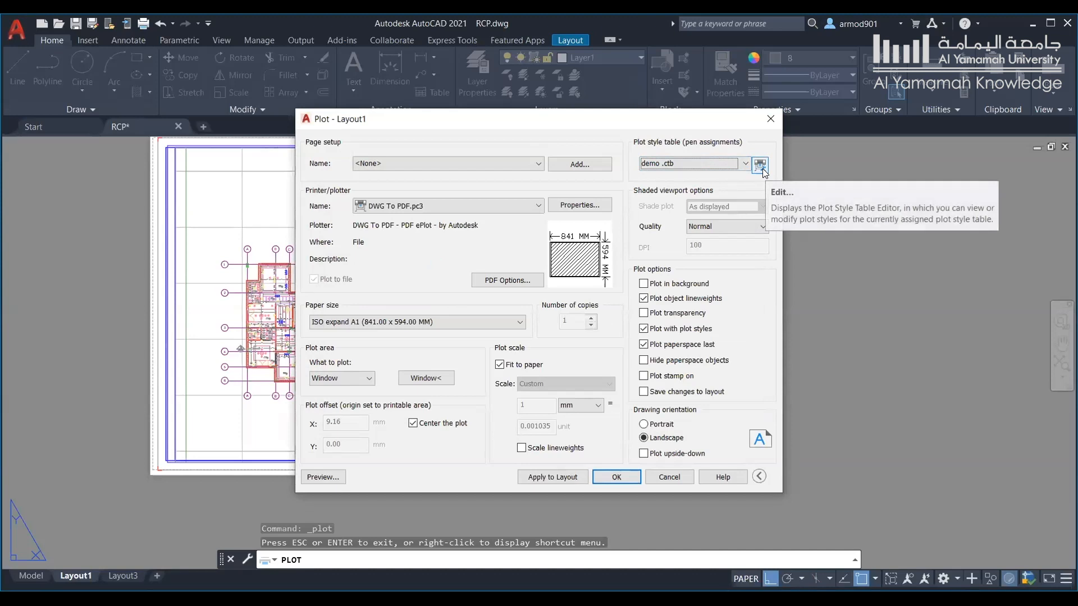
Edit the demo plot style table so that all plot styles from Color 1 to Color 255 plot in Black
{"action": "left_click", "coordinate": [762, 168]}
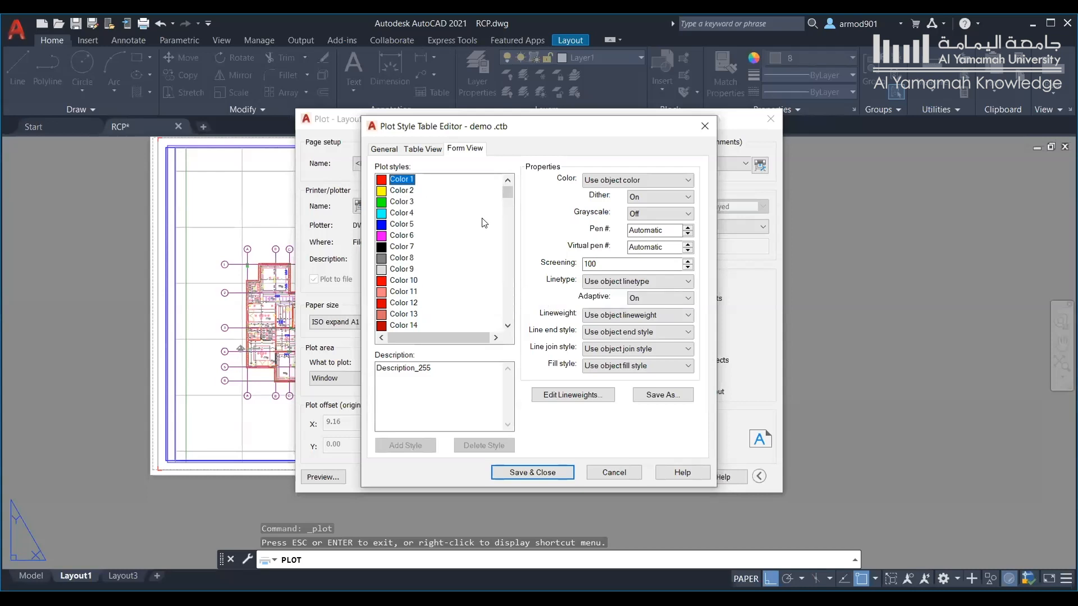
{"action": "left_click_drag", "start_coordinate": [507, 196], "coordinate": [497, 343]}
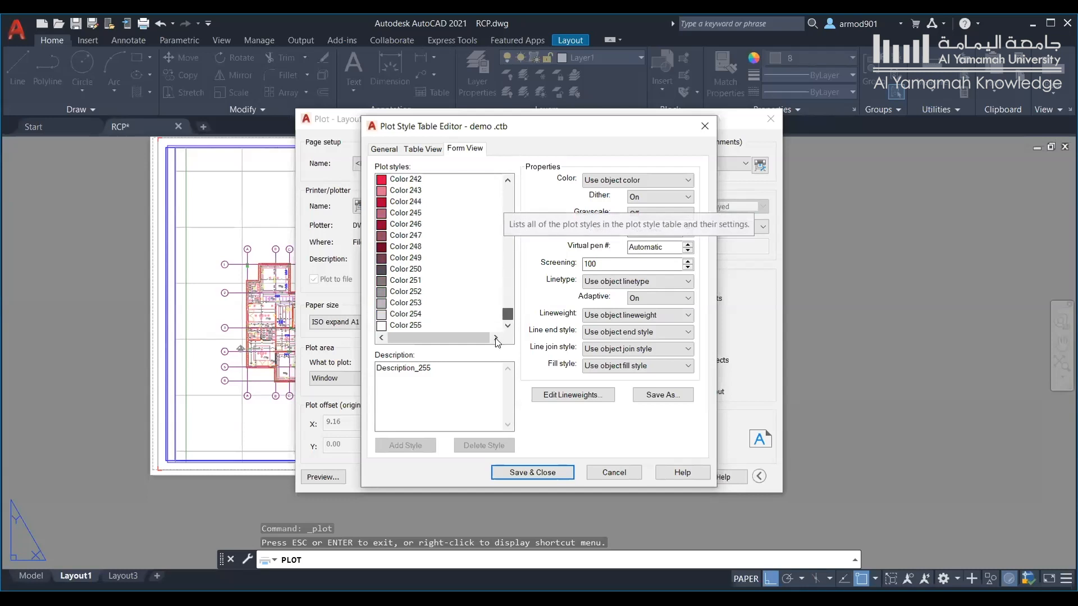
{"action": "left_click", "coordinate": [413, 325], "text": "shift"}
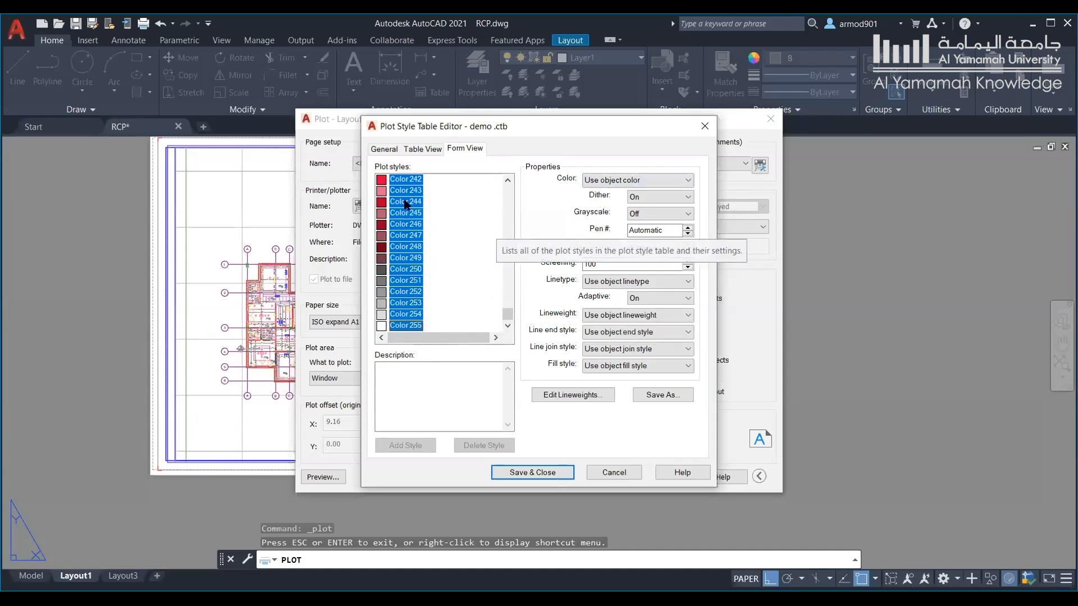
{"action": "left_click", "coordinate": [619, 177]}
{"action": "left_click", "coordinate": [598, 272]}
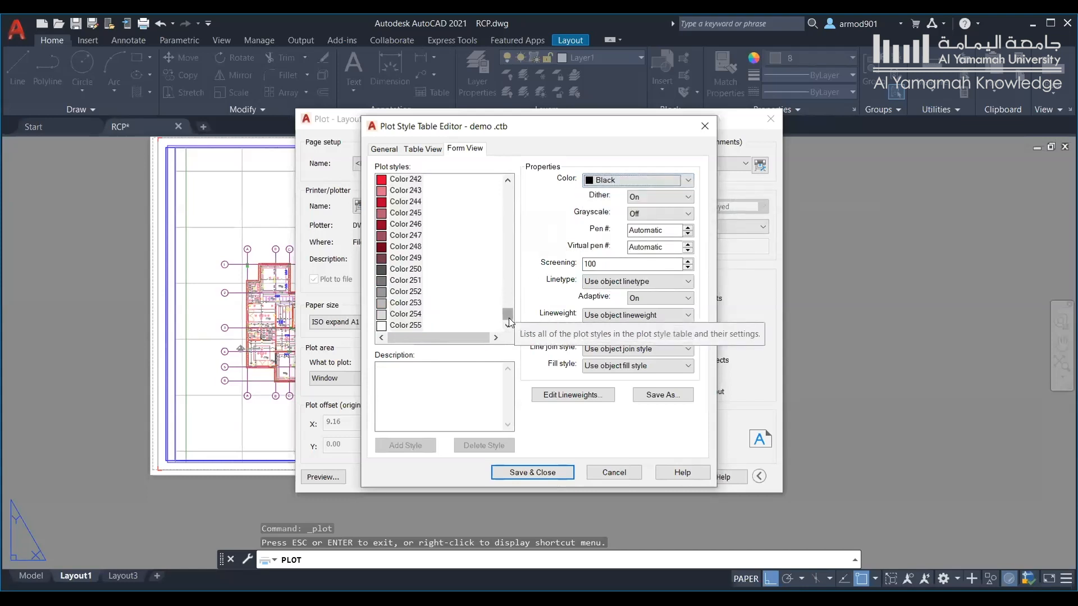
Select the Color 1 plot style, then leave the plot dialogs and examine the floor plan and section linework in the layout
{"action": "left_click_drag", "start_coordinate": [508, 318], "coordinate": [509, 197]}
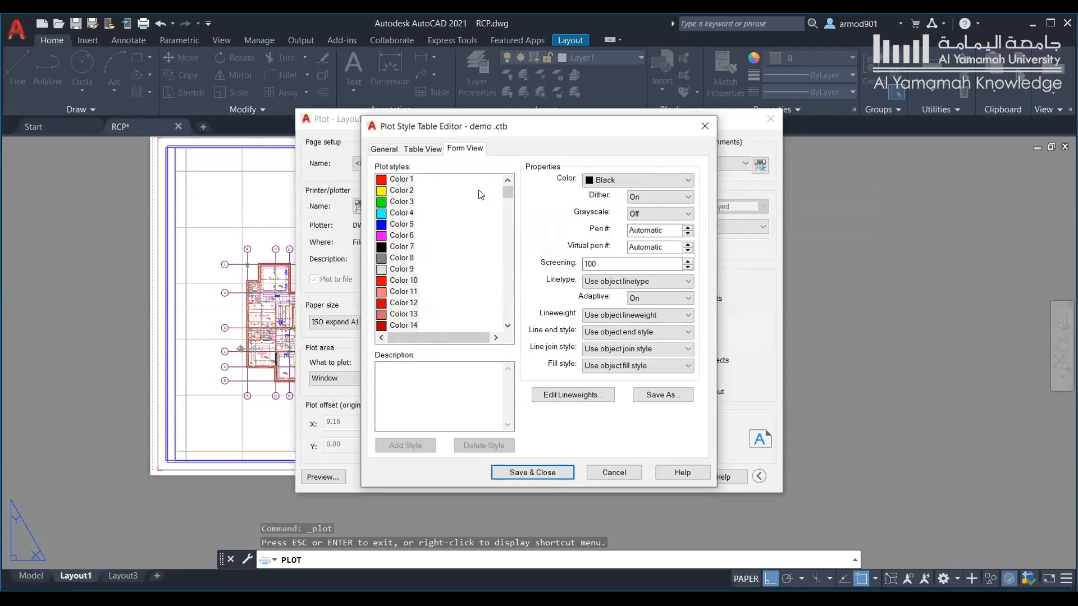
{"action": "left_click", "coordinate": [401, 181]}
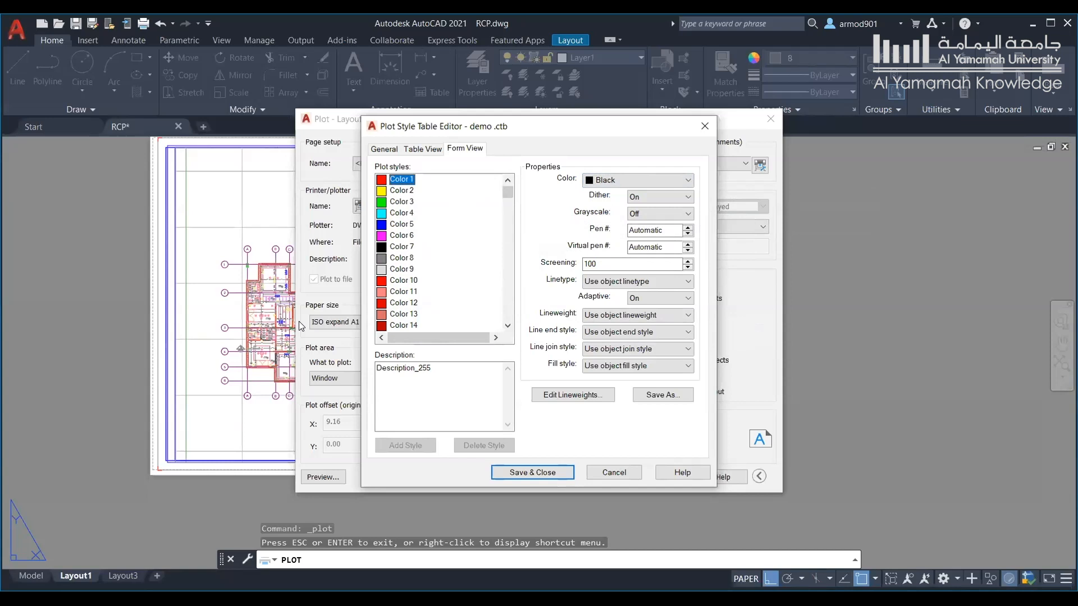
{"action": "left_click", "coordinate": [615, 472]}
{"action": "left_click", "coordinate": [669, 476]}
{"action": "scroll", "coordinate": [303, 352], "scroll_direction": "up", "scroll_amount": 5}
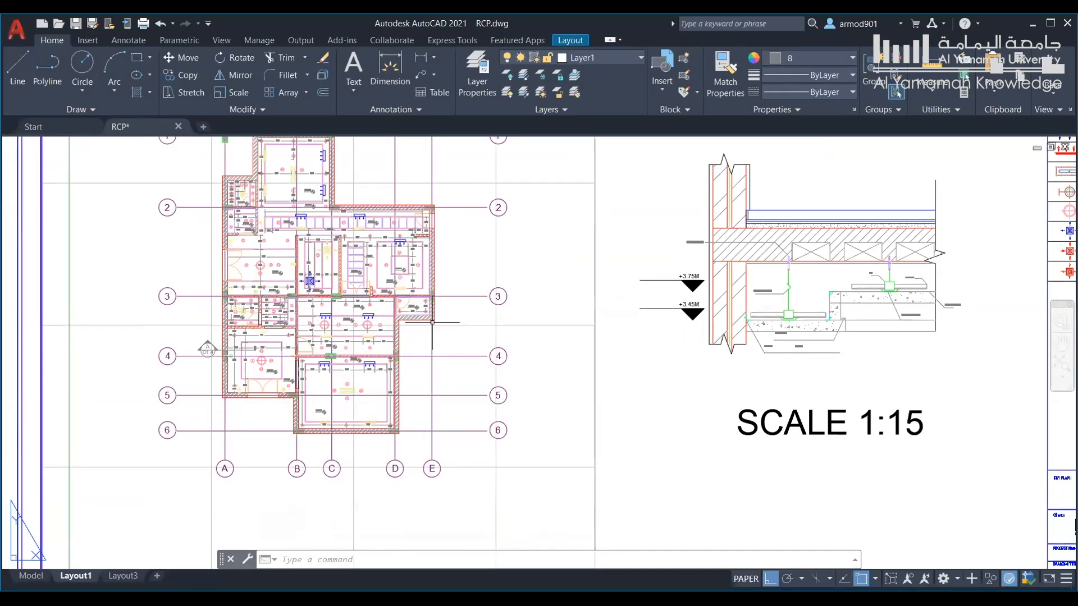
{"action": "scroll", "coordinate": [438, 327], "scroll_direction": "down", "scroll_amount": 2}
{"action": "scroll", "coordinate": [480, 327], "scroll_direction": "down", "scroll_amount": 2}
Reopen the plot settings, set the Color 1 lineweight to 0.7000 mm in the demo table, and save the table
{"action": "key", "text": "ctrl+p"}
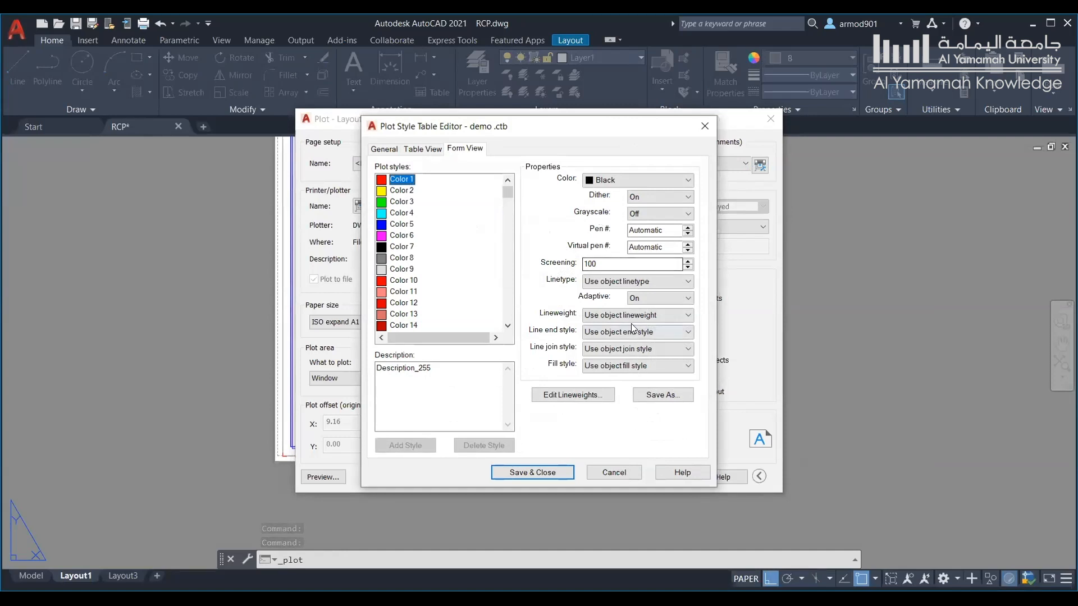
{"action": "left_click", "coordinate": [595, 316]}
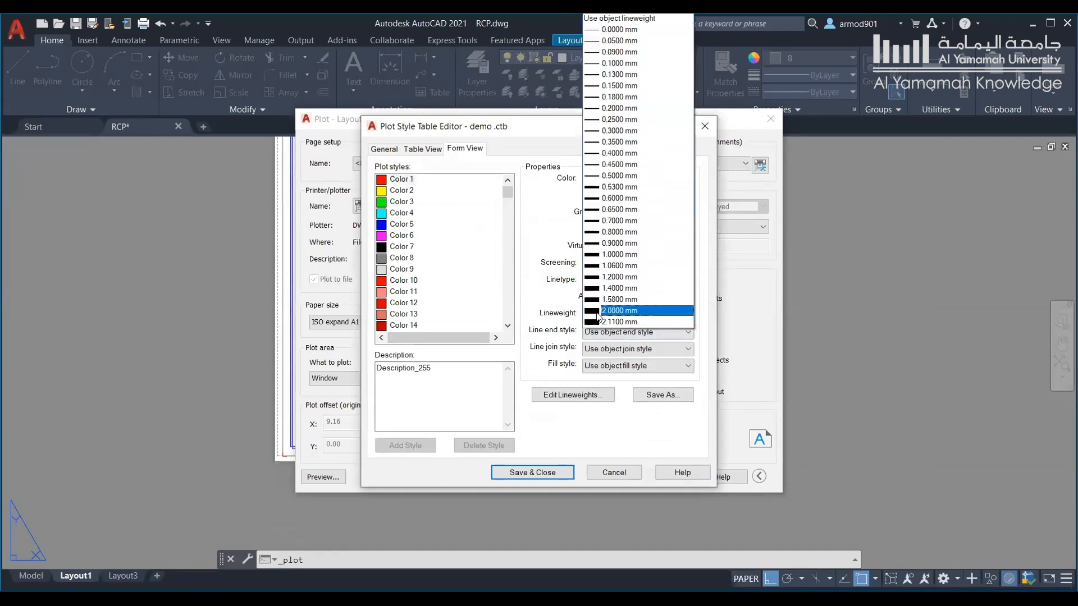
{"action": "left_click", "coordinate": [623, 222]}
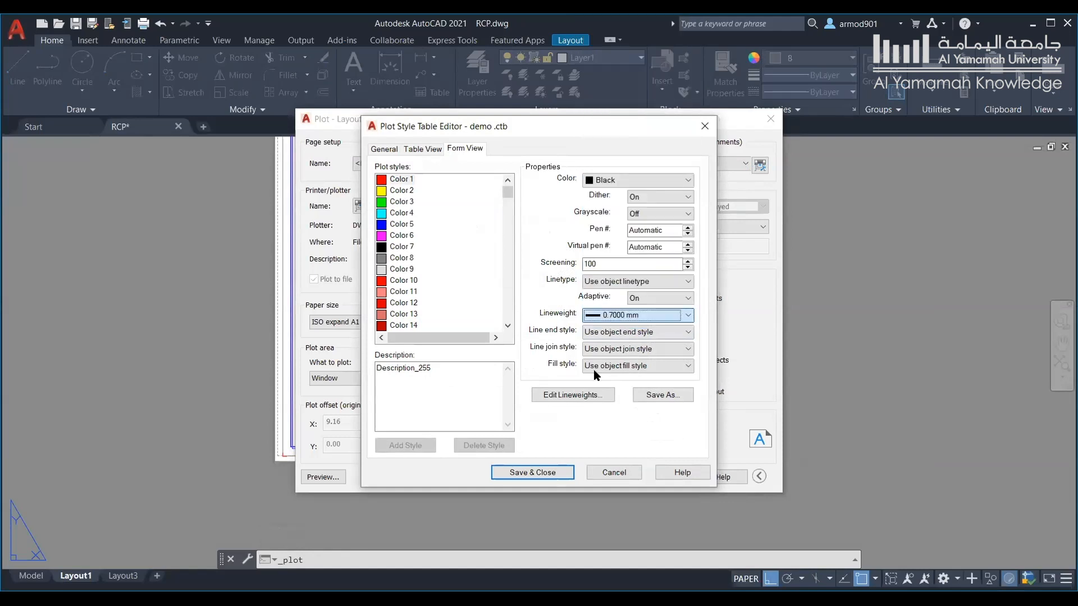
{"action": "left_click", "coordinate": [533, 475]}
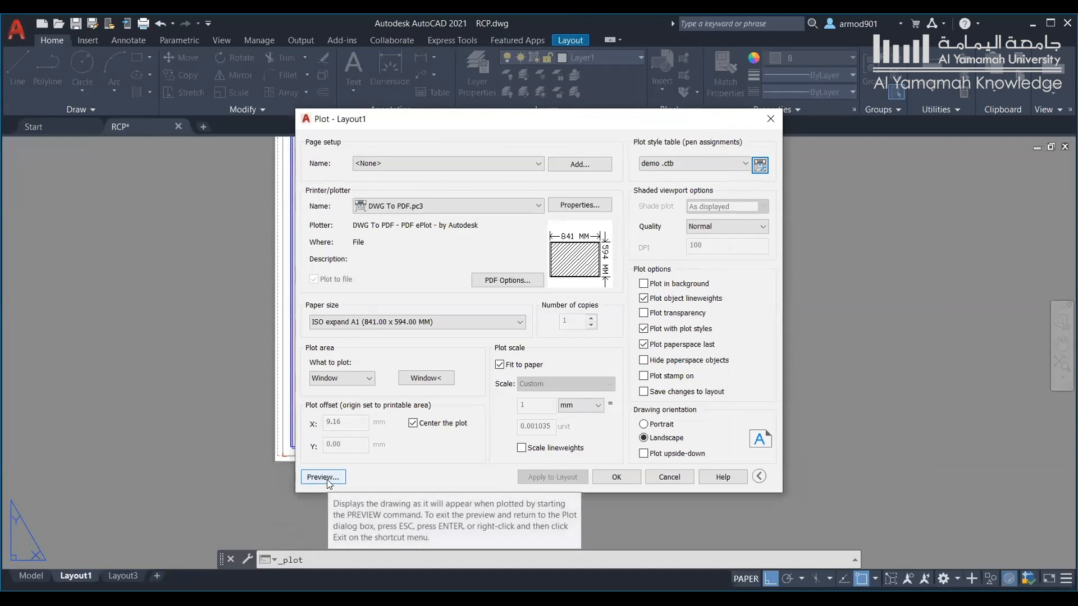
Preview the plot and inspect the lineweights of the ceiling plan walls, grid lines and section, then close the preview
{"action": "left_click", "coordinate": [326, 477]}
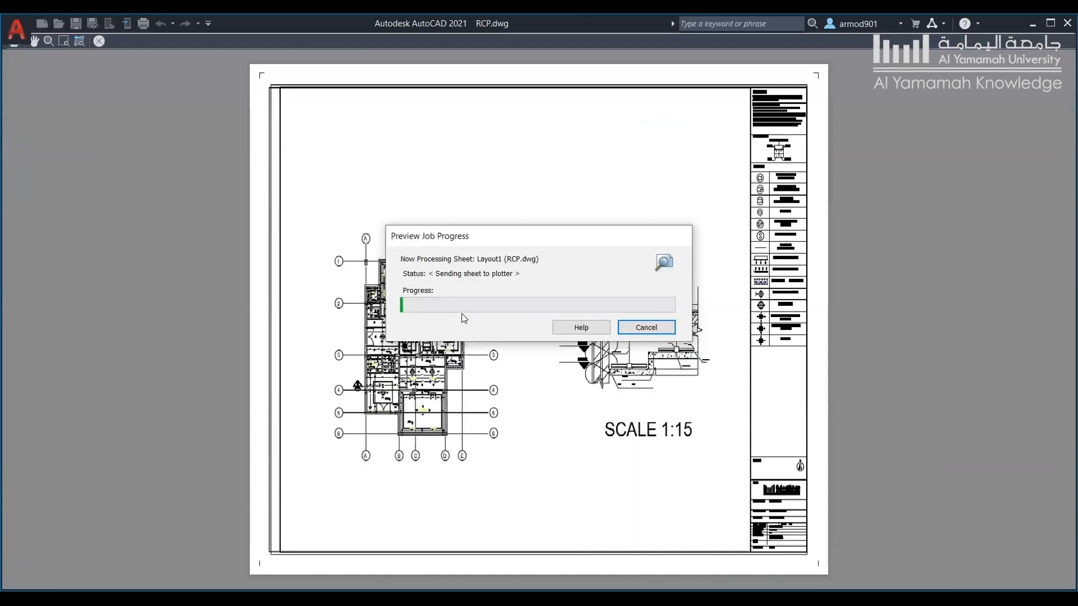
{"action": "scroll", "coordinate": [444, 351], "scroll_direction": "up", "scroll_amount": 1}
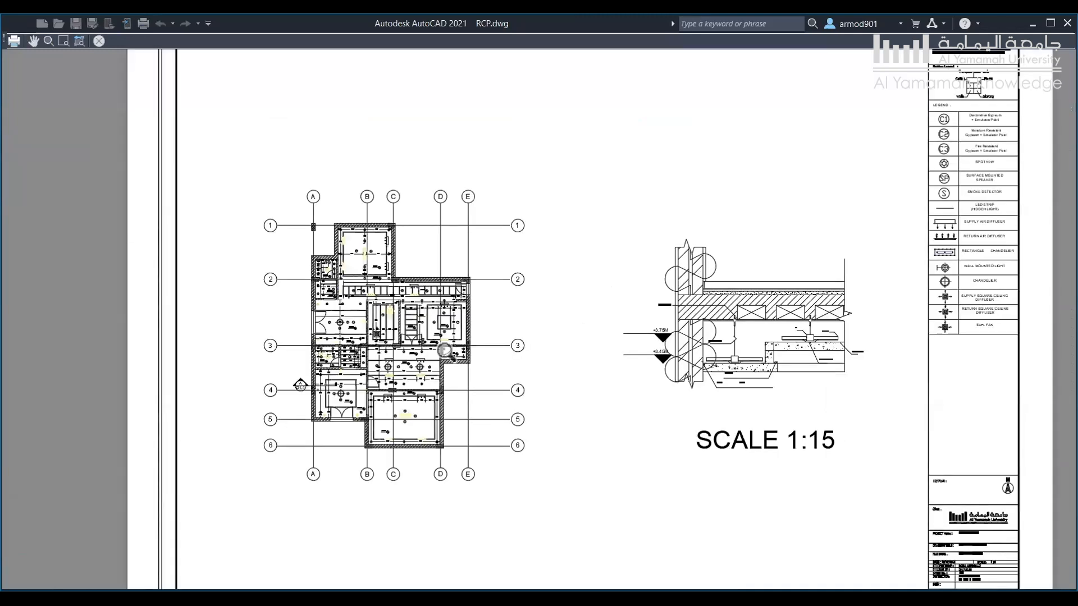
{"action": "scroll", "coordinate": [444, 351], "scroll_direction": "up", "scroll_amount": 2}
{"action": "scroll", "coordinate": [445, 351], "scroll_direction": "down", "scroll_amount": 2}
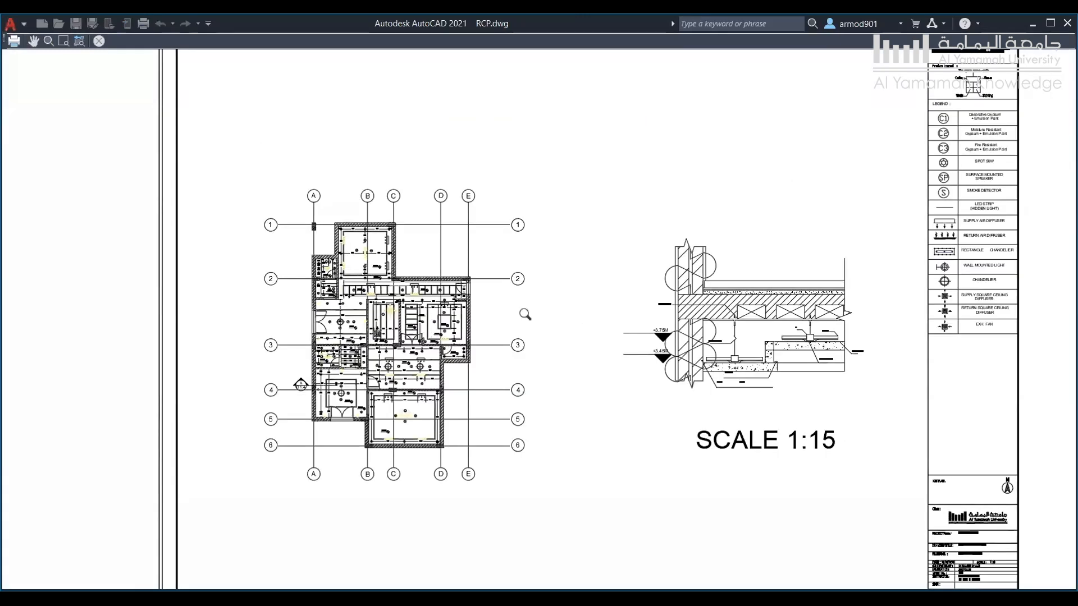
{"action": "scroll", "coordinate": [525, 314], "scroll_direction": "down", "scroll_amount": 2}
{"action": "scroll", "coordinate": [505, 398], "scroll_direction": "up", "scroll_amount": 3}
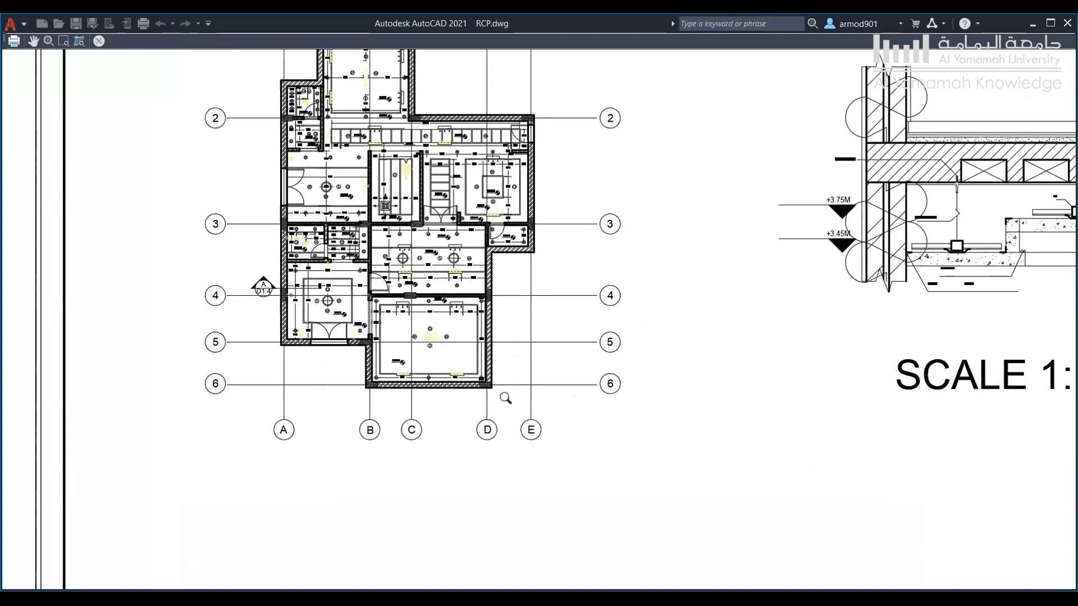
{"action": "scroll", "coordinate": [505, 398], "scroll_direction": "up", "scroll_amount": 2}
{"action": "scroll", "coordinate": [491, 392], "scroll_direction": "up", "scroll_amount": 2}
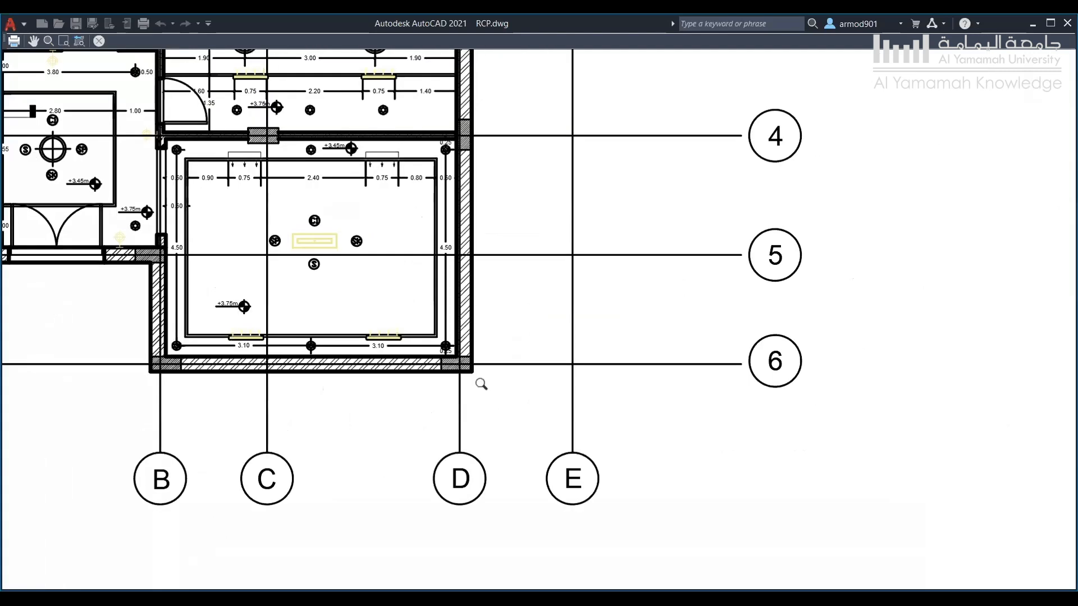
{"action": "scroll", "coordinate": [481, 384], "scroll_direction": "up", "scroll_amount": 2}
{"action": "scroll", "coordinate": [441, 333], "scroll_direction": "down", "scroll_amount": 2}
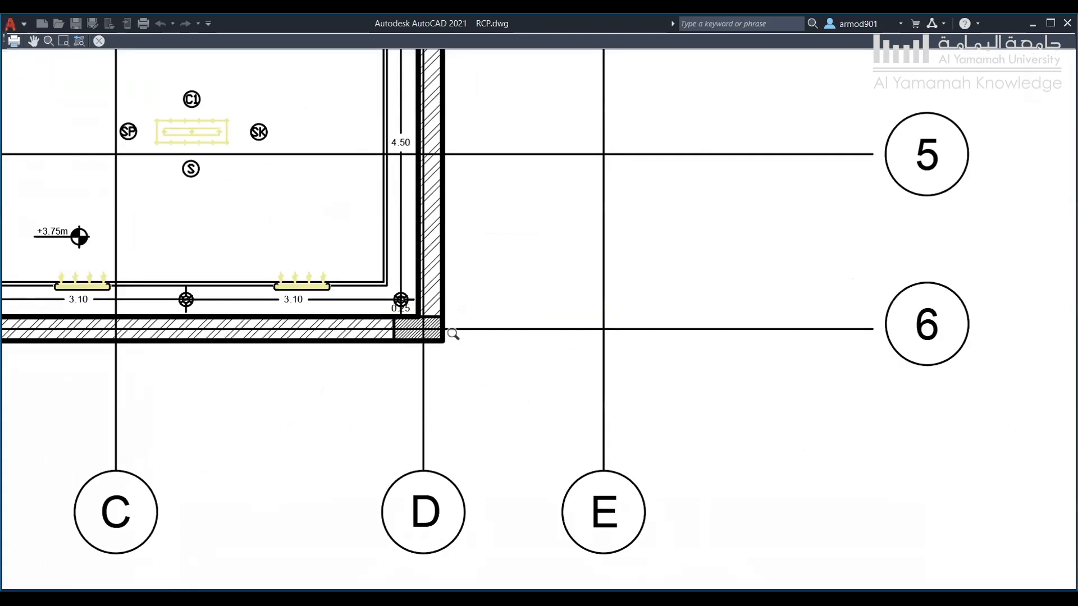
{"action": "scroll", "coordinate": [440, 332], "scroll_direction": "down", "scroll_amount": 2}
{"action": "scroll", "coordinate": [440, 331], "scroll_direction": "down", "scroll_amount": 2}
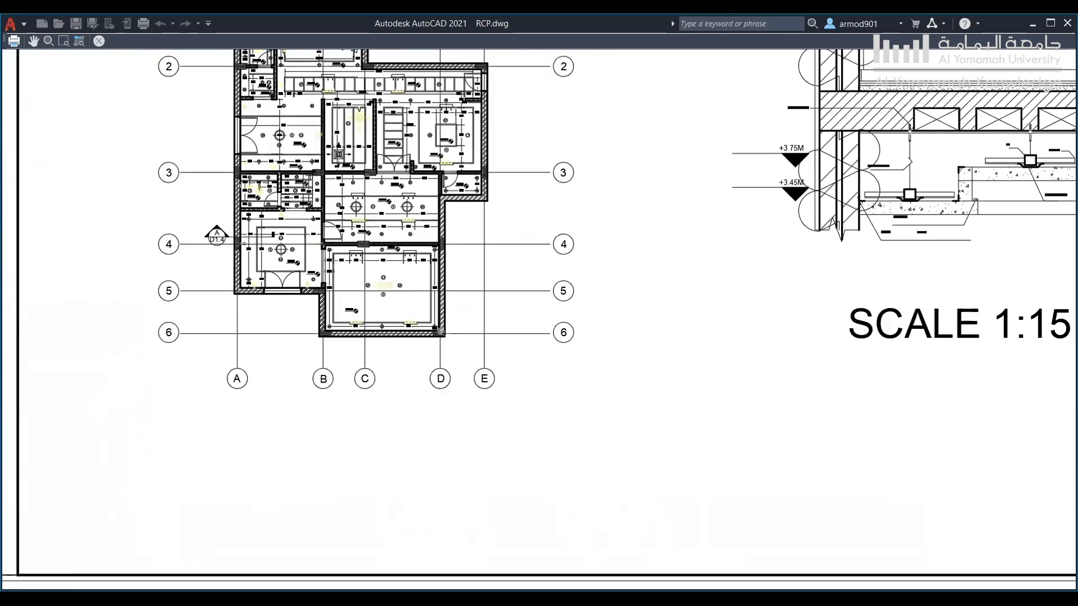
{"action": "scroll", "coordinate": [441, 332], "scroll_direction": "down", "scroll_amount": 2}
{"action": "scroll", "coordinate": [443, 329], "scroll_direction": "down", "scroll_amount": 2}
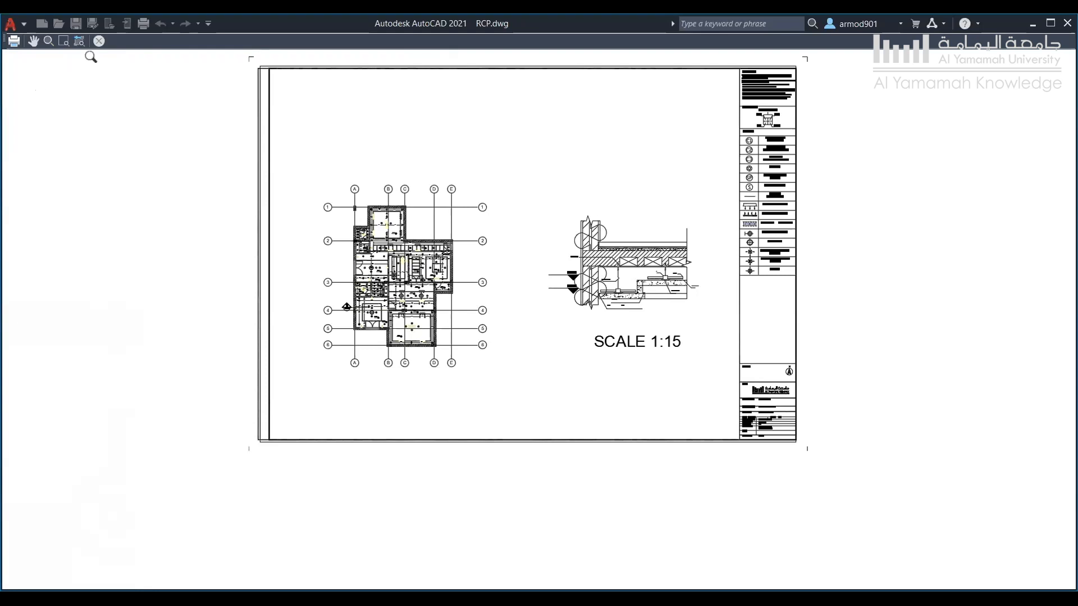
{"action": "left_click", "coordinate": [99, 40]}
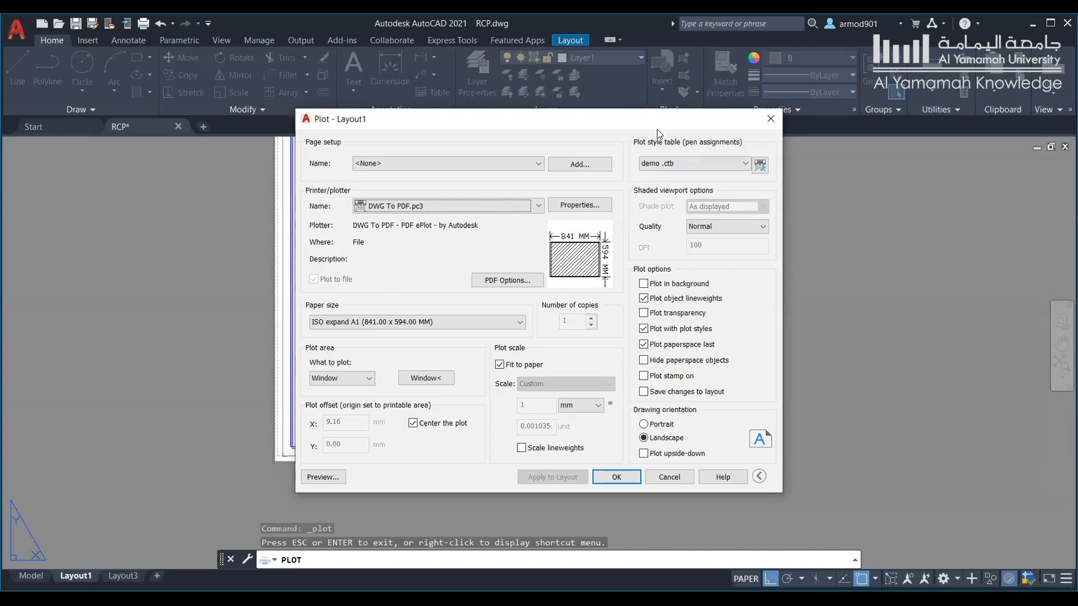
Plot Layout1 to PDF, saving it as RCP-Layout1.pdf in the finished projects folder under Documents
{"action": "left_click_drag", "start_coordinate": [657, 128], "coordinate": [432, 188]}
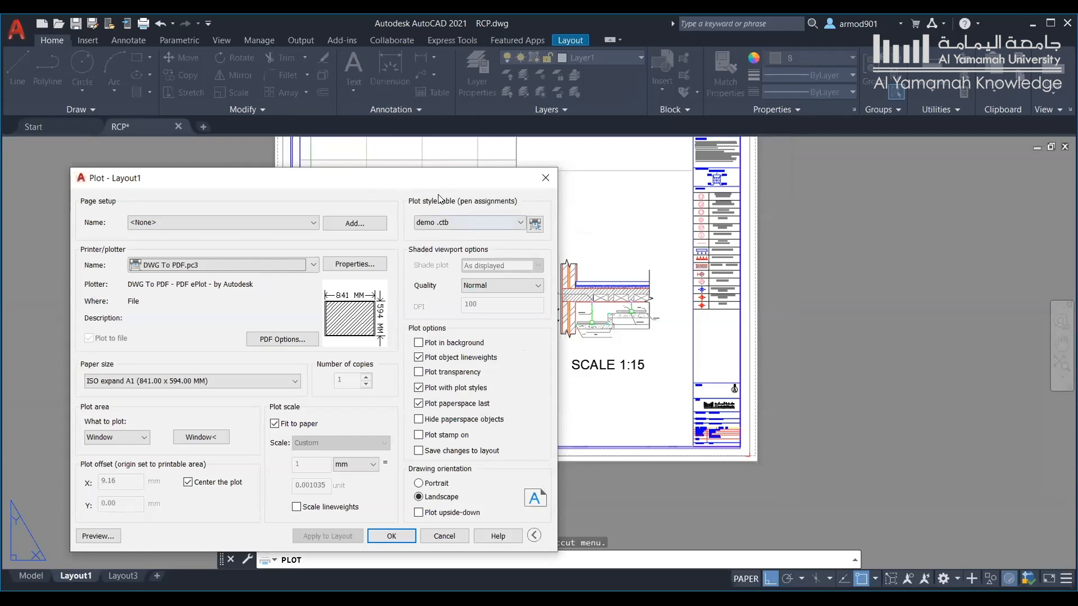
{"action": "left_click_drag", "start_coordinate": [441, 176], "coordinate": [452, 130]}
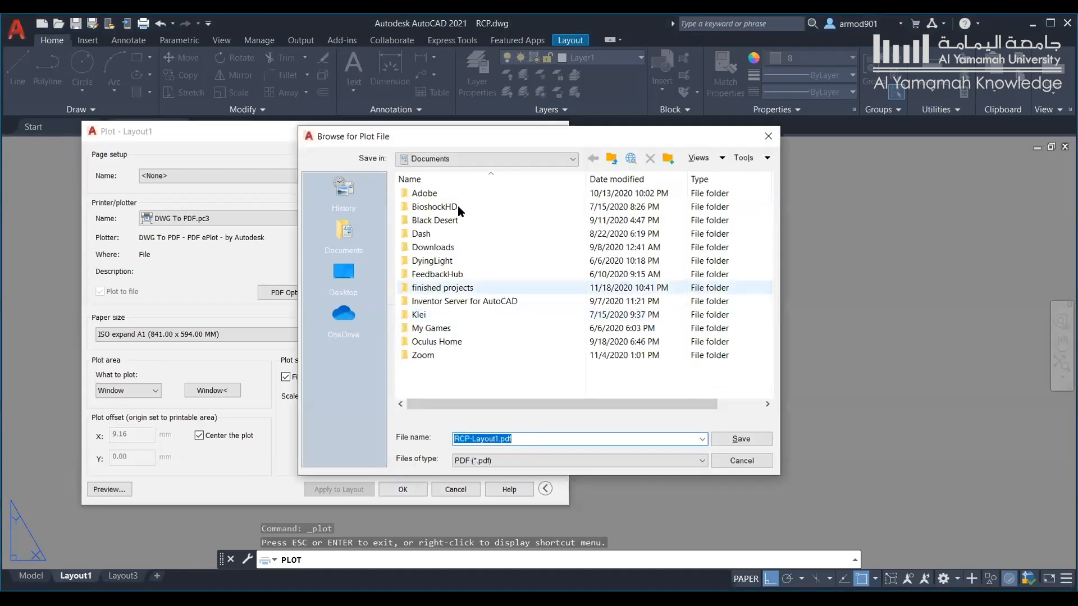
{"action": "double_click", "coordinate": [466, 286]}
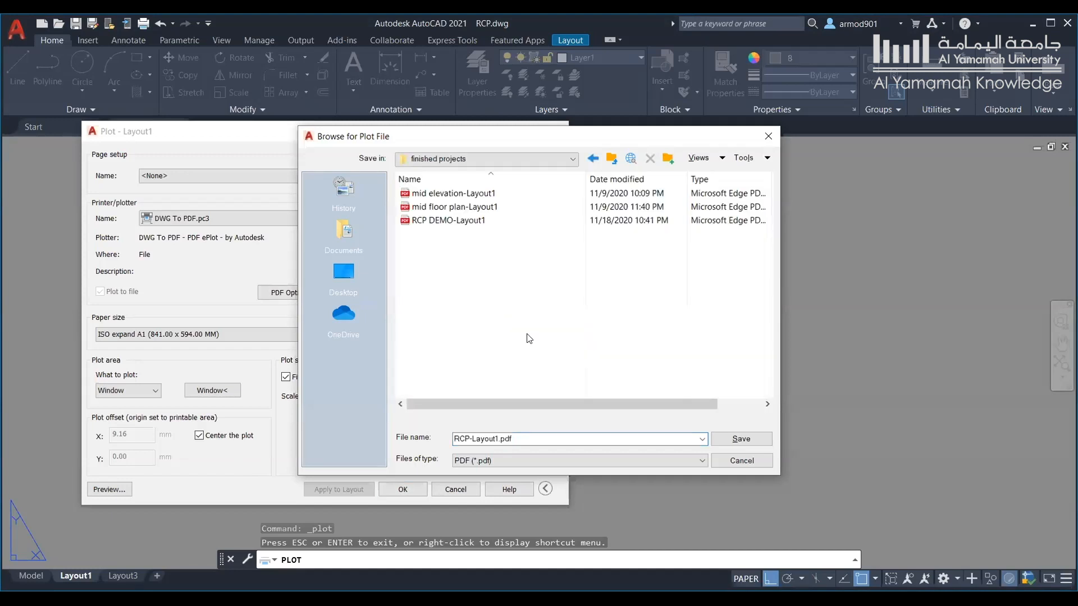
{"action": "left_click", "coordinate": [740, 441]}
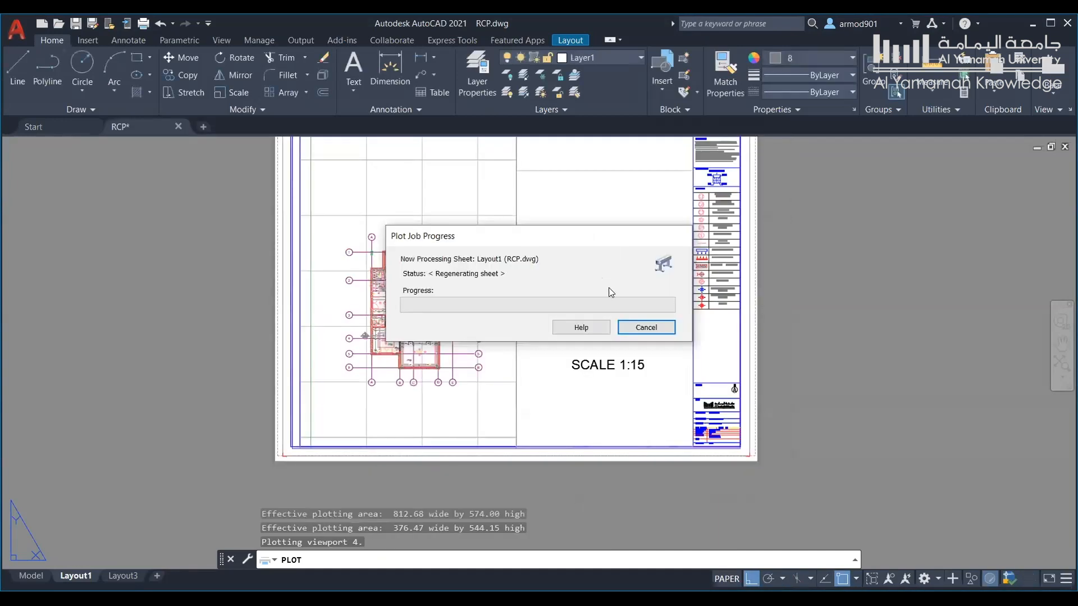
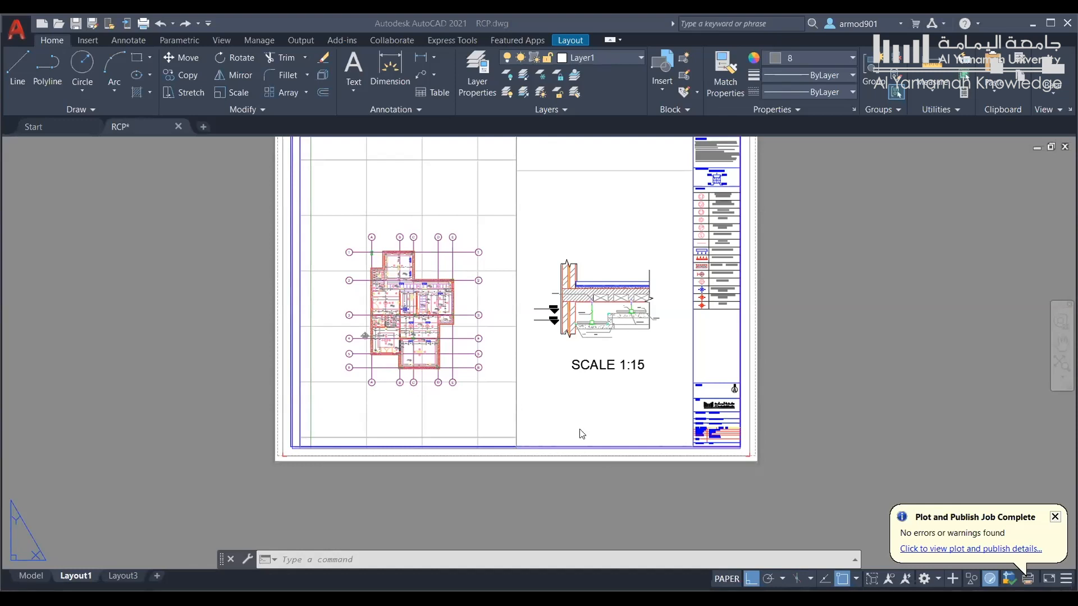
Reopen the plot settings and choose DWG To PDF.pc3, ISO expand A1 (841.00 x 594.00 MM) paper and a Window plot area
{"action": "scroll", "coordinate": [479, 339], "scroll_direction": "down", "scroll_amount": 2}
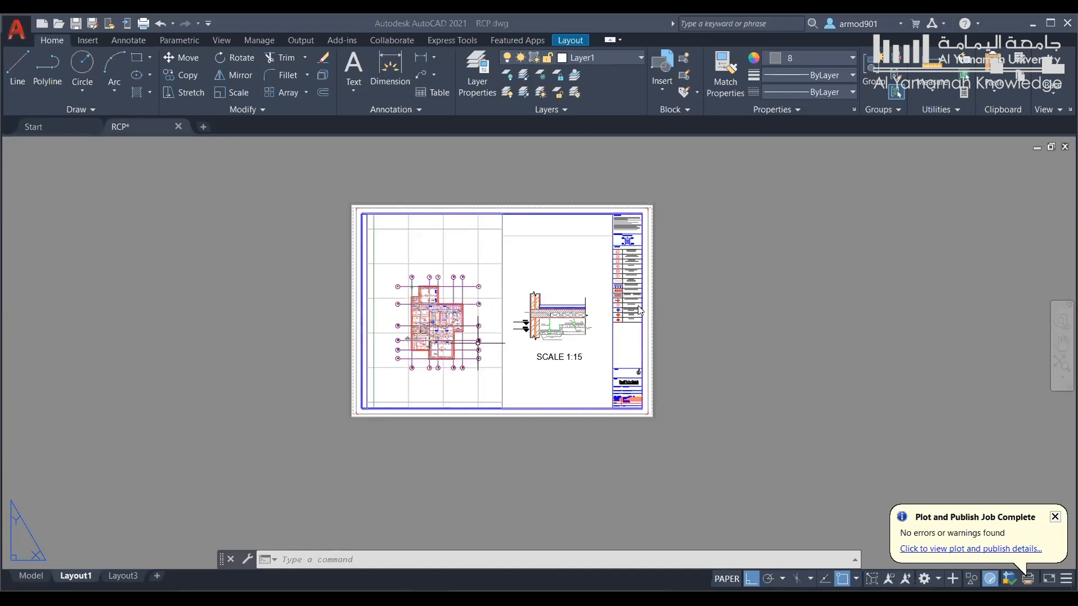
{"action": "left_click", "coordinate": [675, 356]}
{"action": "key", "text": "ctrl+p"}
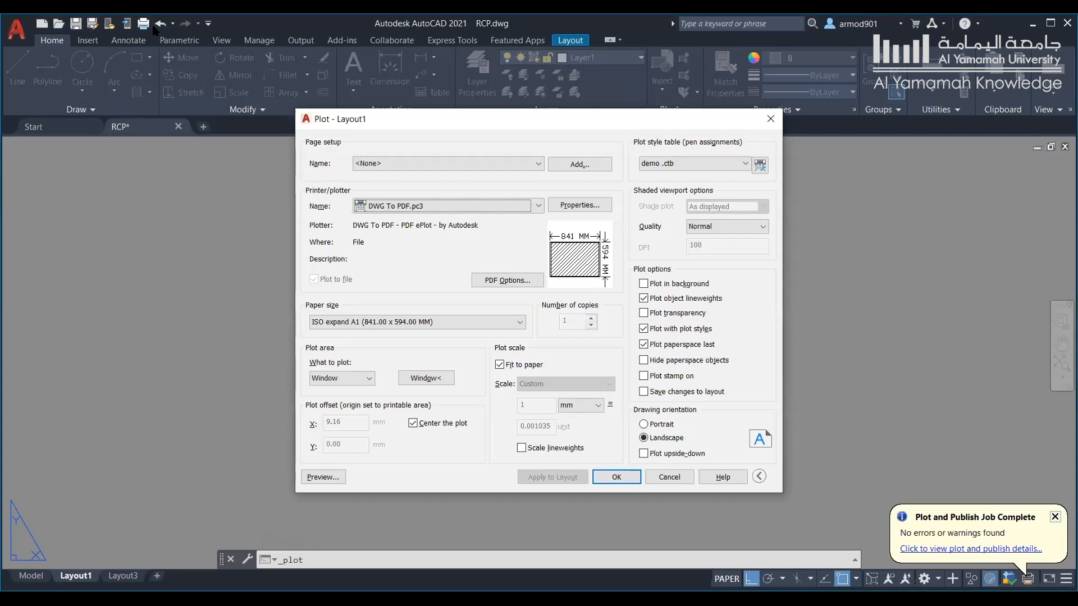
{"action": "left_click", "coordinate": [503, 204]}
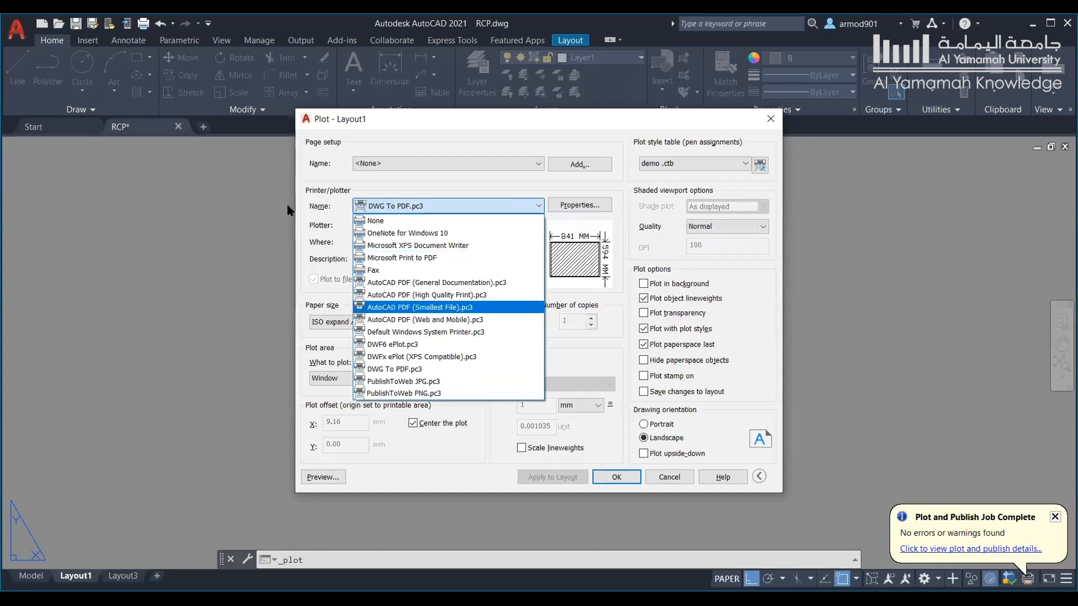
{"action": "left_click", "coordinate": [413, 370]}
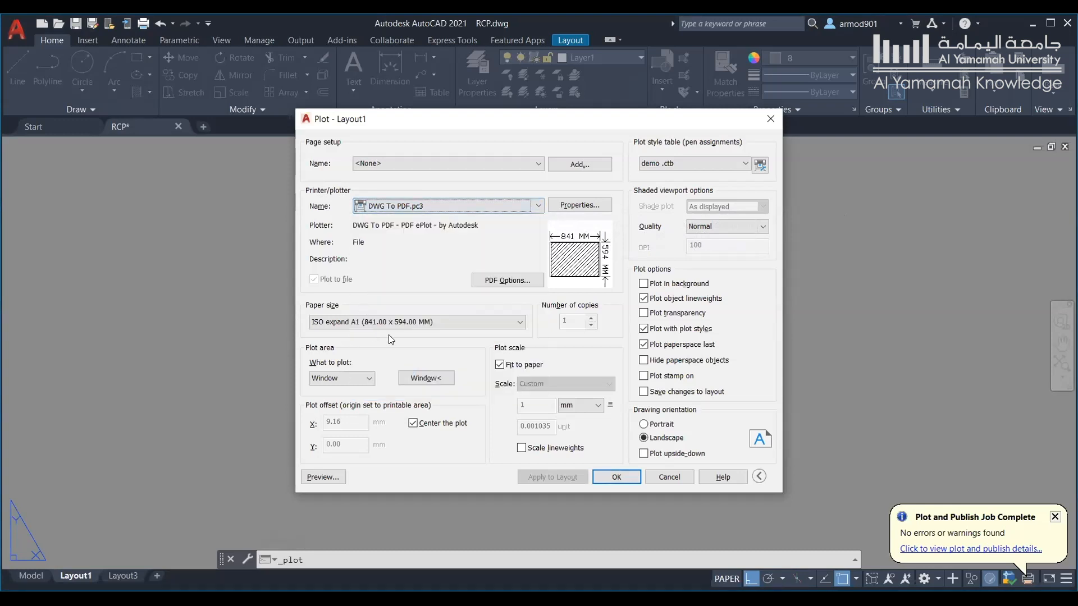
{"action": "left_click", "coordinate": [396, 322]}
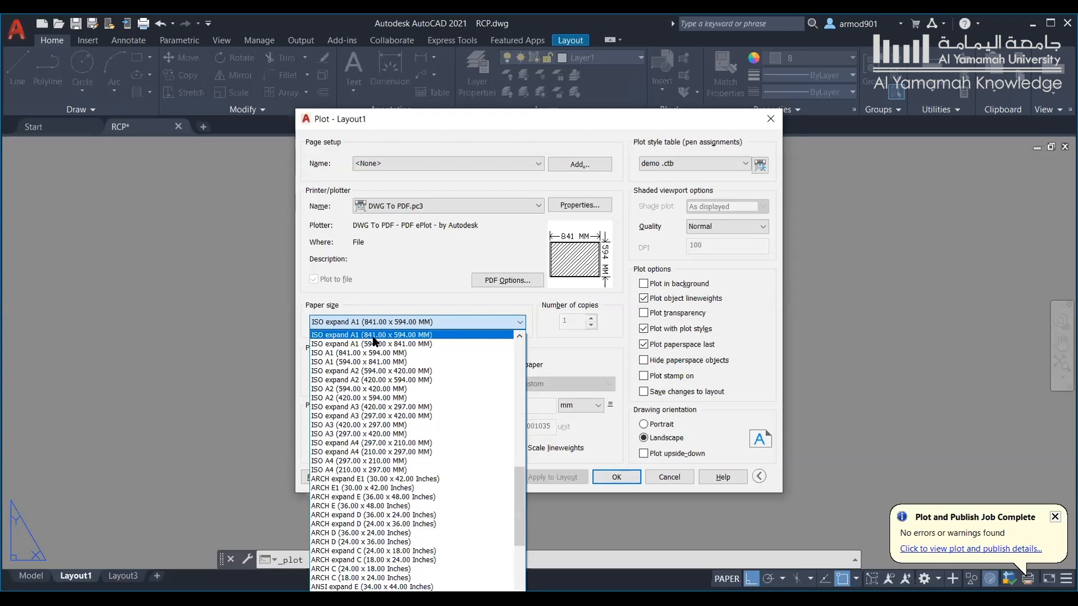
{"action": "left_click", "coordinate": [408, 334]}
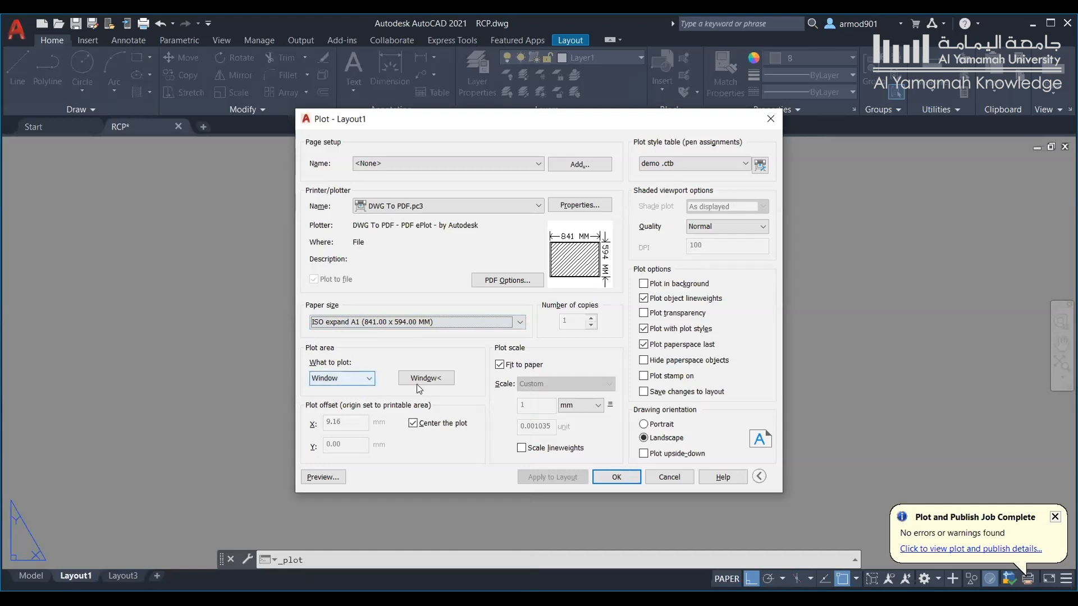
{"action": "left_click", "coordinate": [354, 379]}
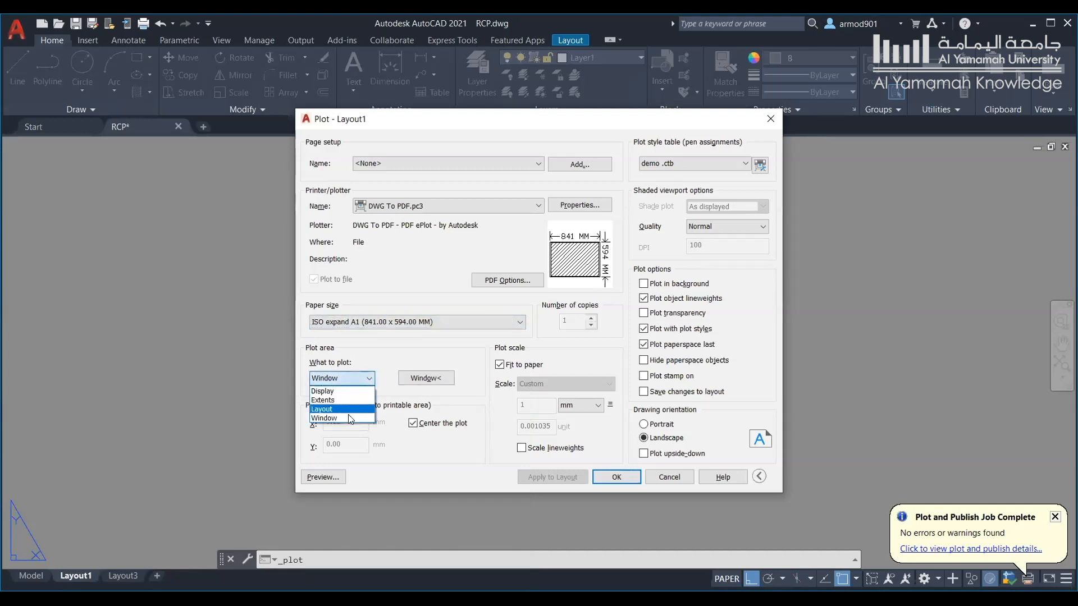
{"action": "left_click", "coordinate": [349, 415]}
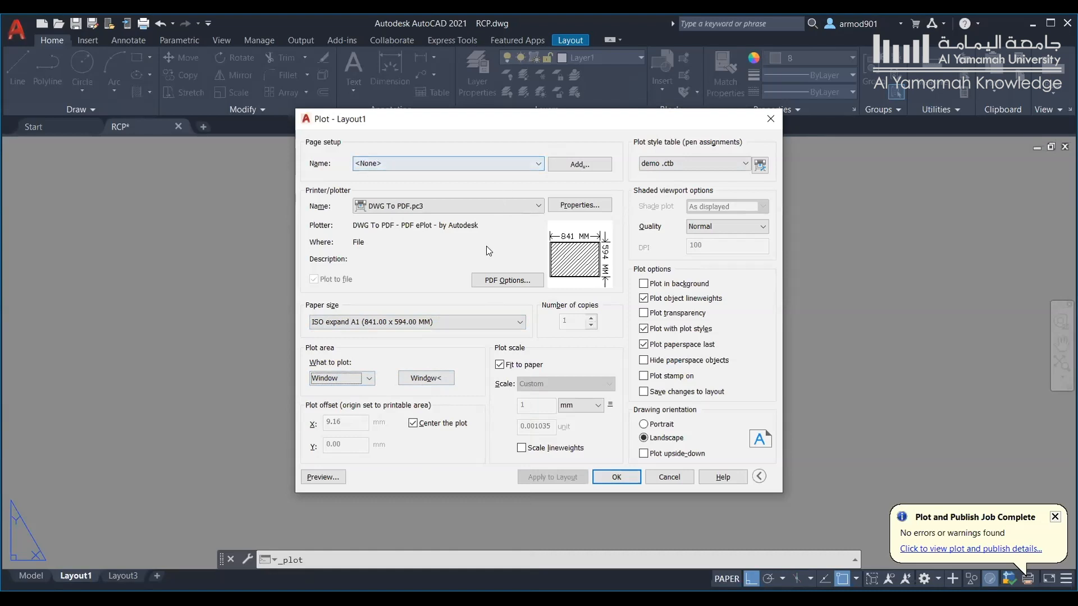
Specify the plot window from the sheet's lower-left corner mark to its upper-right corner mark, then cancel the plot
{"action": "left_click", "coordinate": [424, 379]}
{"action": "scroll", "coordinate": [344, 413], "scroll_direction": "up", "scroll_amount": 4}
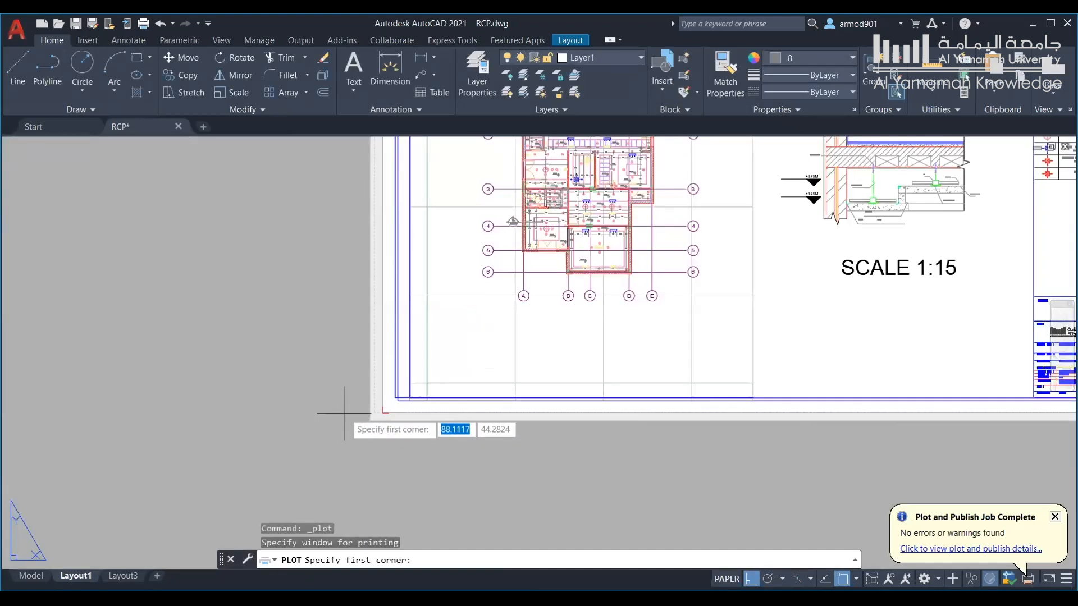
{"action": "left_click", "coordinate": [383, 413]}
{"action": "scroll", "coordinate": [383, 412], "scroll_direction": "down", "scroll_amount": 6}
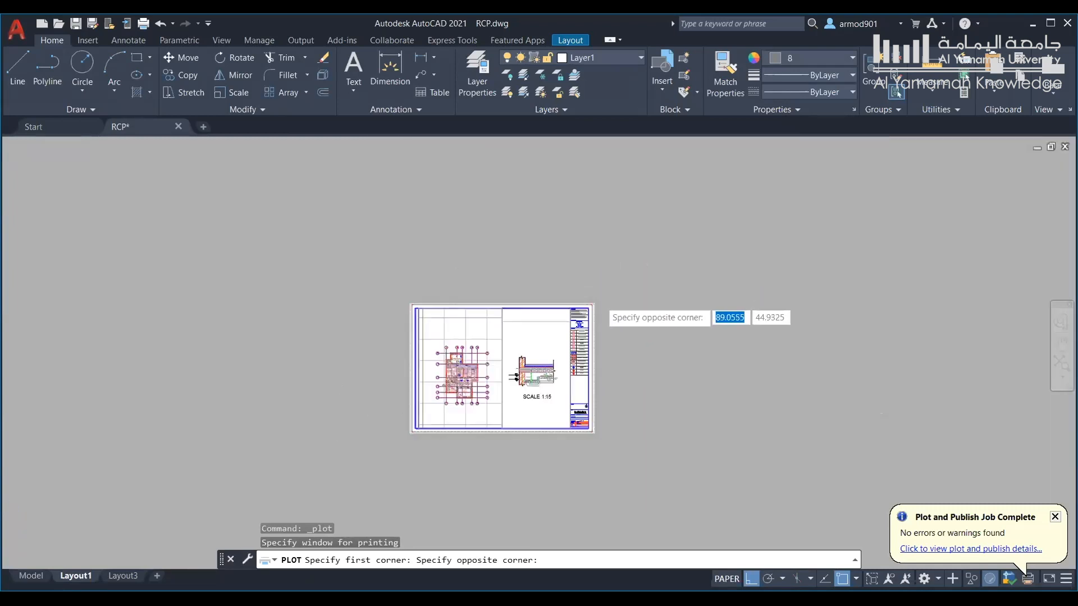
{"action": "scroll", "coordinate": [594, 306], "scroll_direction": "up", "scroll_amount": 6}
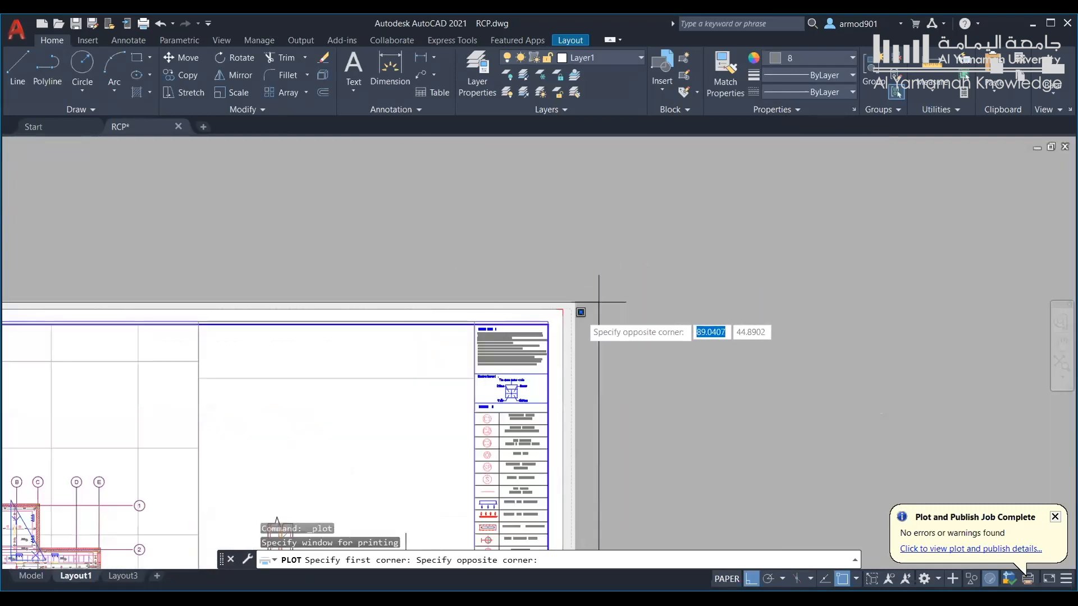
{"action": "left_click", "coordinate": [563, 308]}
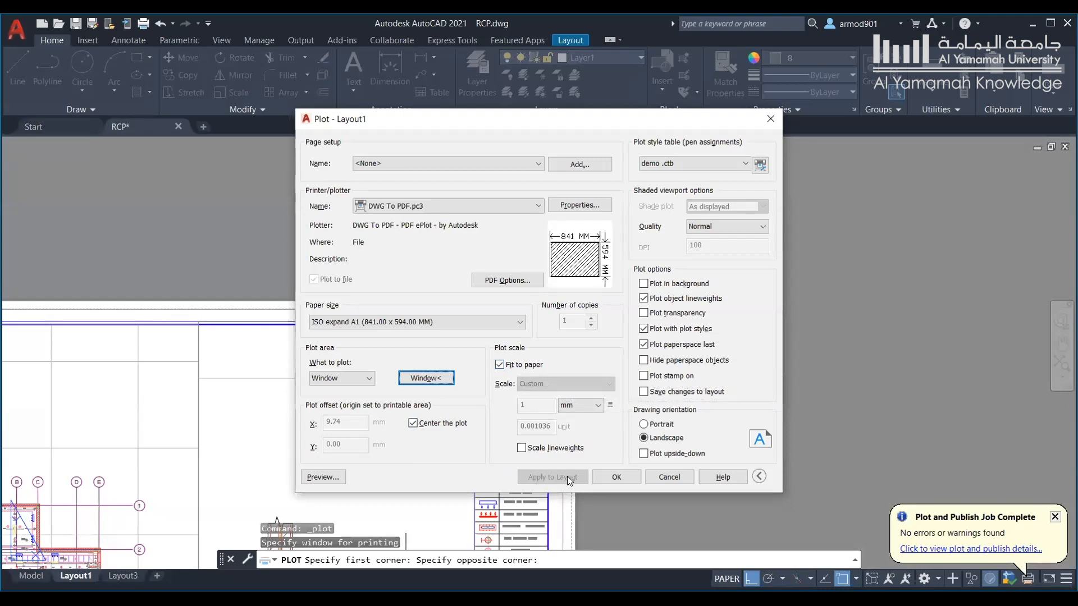
{"action": "left_click", "coordinate": [663, 476]}
{"action": "scroll", "coordinate": [379, 419], "scroll_direction": "down", "scroll_amount": 3}
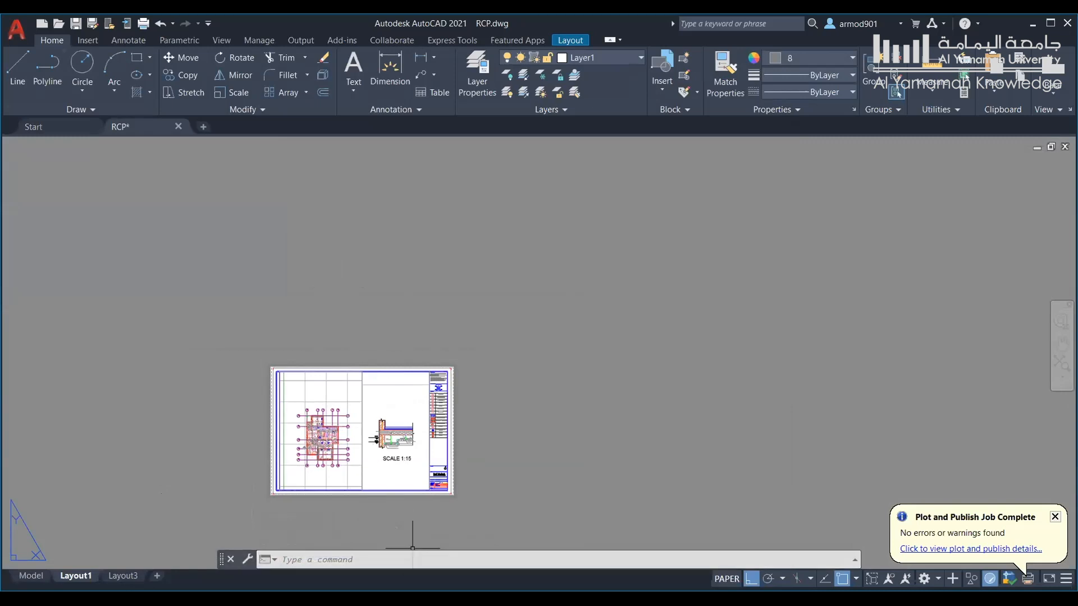
{"action": "key", "text": "alt+Tab"}
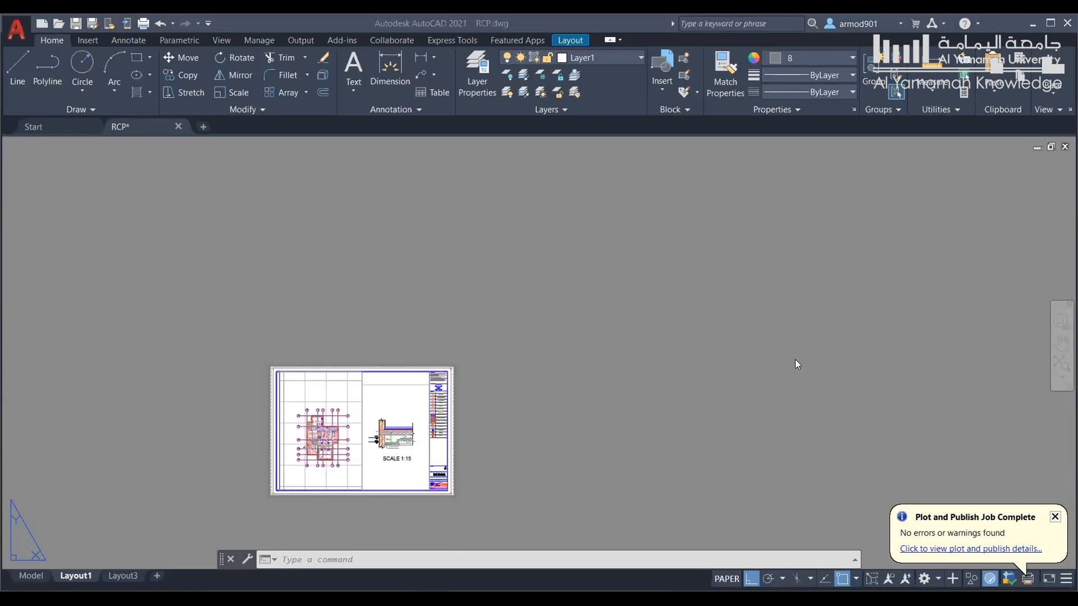
{"action": "scroll", "coordinate": [337, 481], "scroll_direction": "up", "scroll_amount": 2}
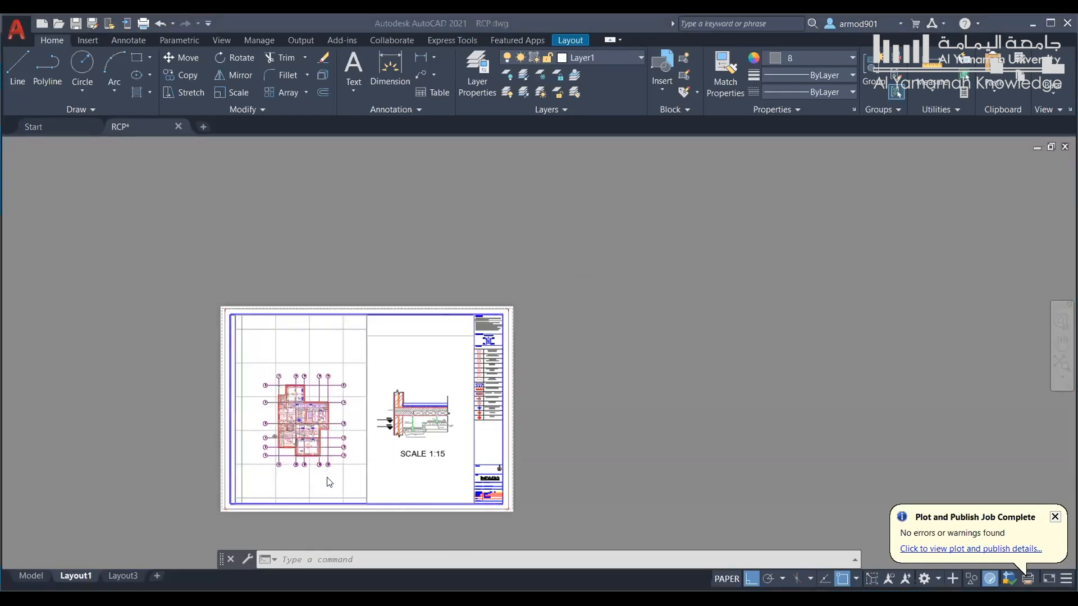
{"action": "scroll", "coordinate": [329, 477], "scroll_direction": "up", "scroll_amount": 2}
{"action": "scroll", "coordinate": [281, 471], "scroll_direction": "down", "scroll_amount": 1}
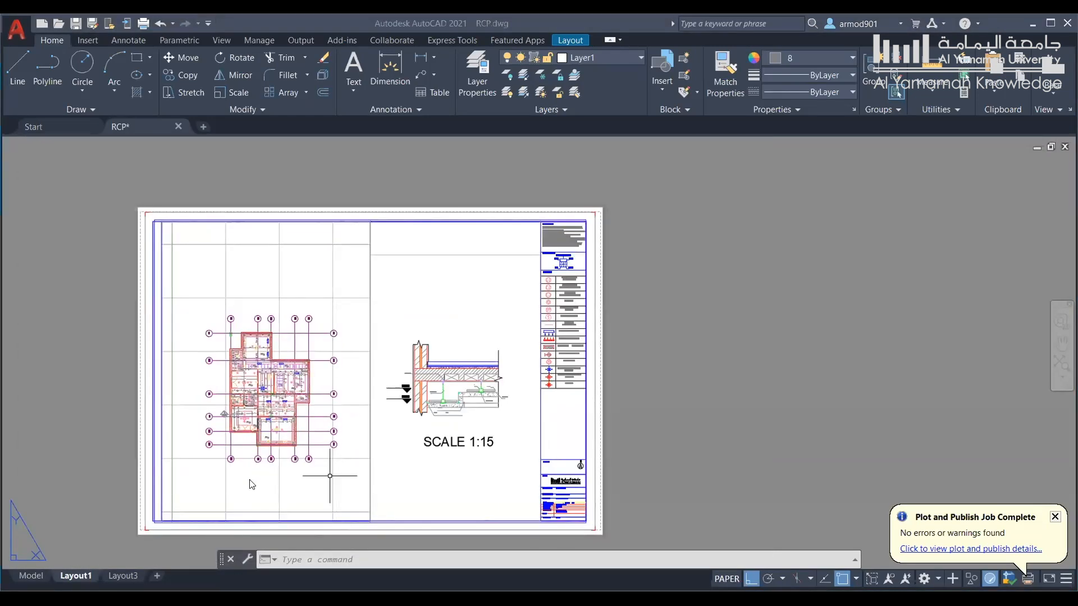
{"action": "scroll", "coordinate": [252, 484], "scroll_direction": "down", "scroll_amount": 1}
{"action": "scroll", "coordinate": [251, 480], "scroll_direction": "up", "scroll_amount": 1}
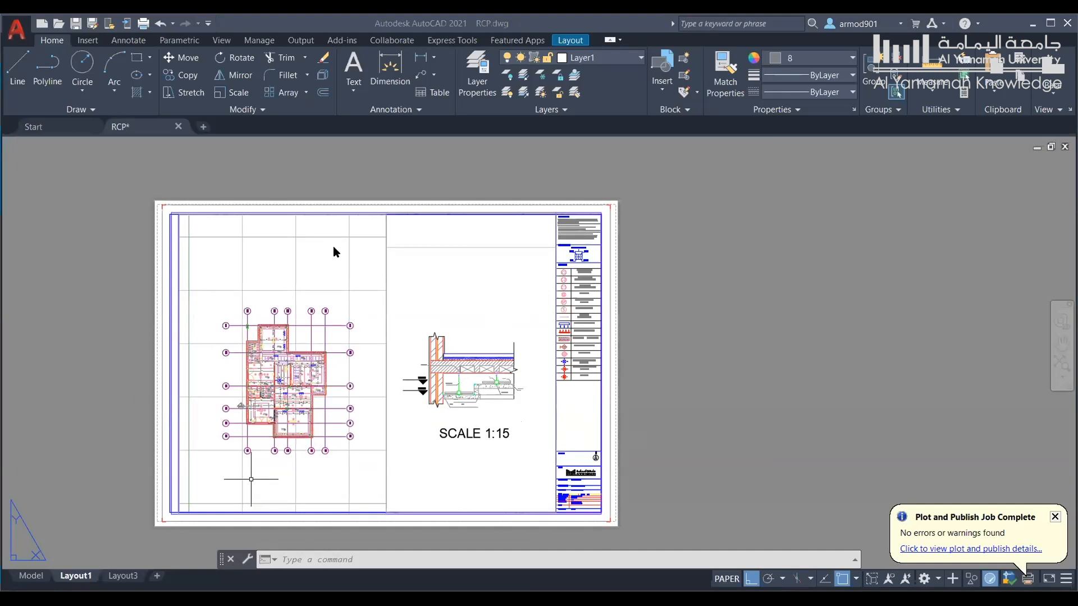
Look at the Start page, then return to the RCP drawing and show its title block and plans in model space
{"action": "left_click", "coordinate": [51, 124]}
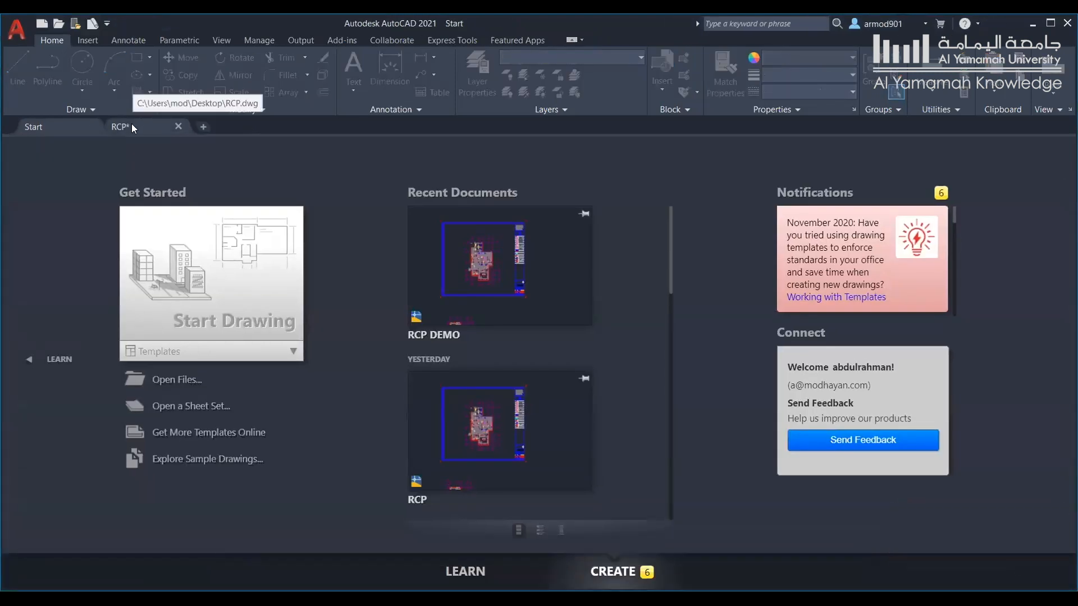
{"action": "left_click", "coordinate": [131, 125]}
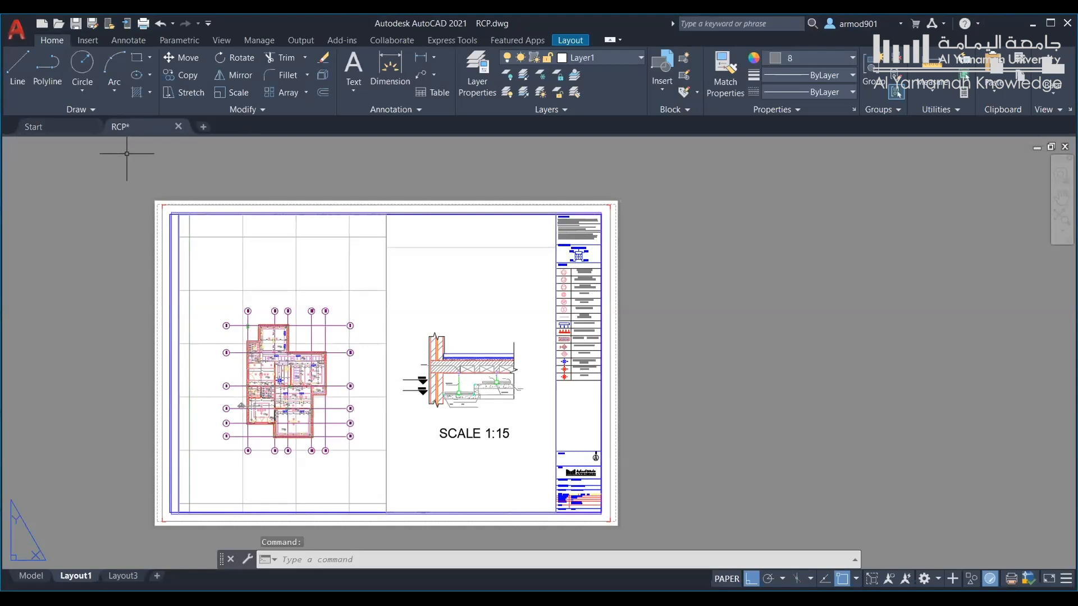
{"action": "left_click", "coordinate": [73, 200]}
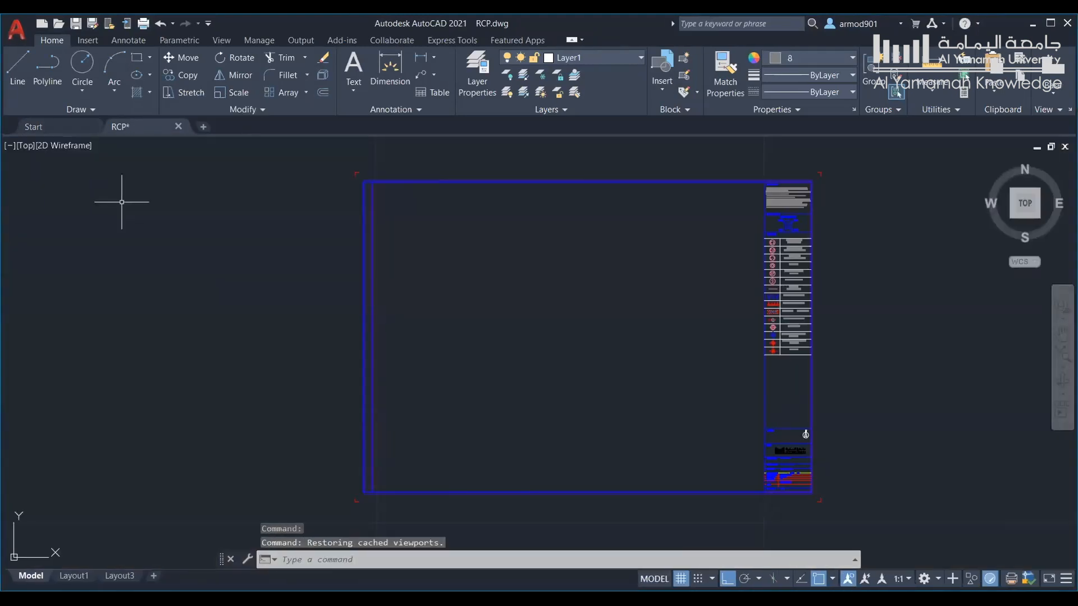
{"action": "scroll", "coordinate": [726, 388], "scroll_direction": "down", "scroll_amount": 4}
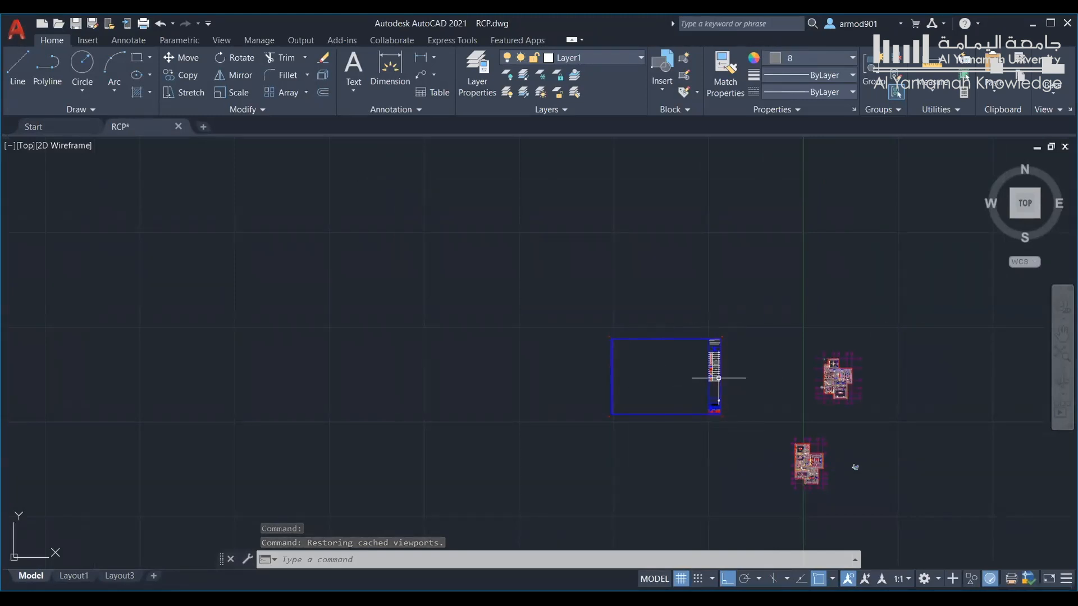
Copy the title block from model space to the clipboard and open Layout1
{"action": "left_click", "coordinate": [718, 377]}
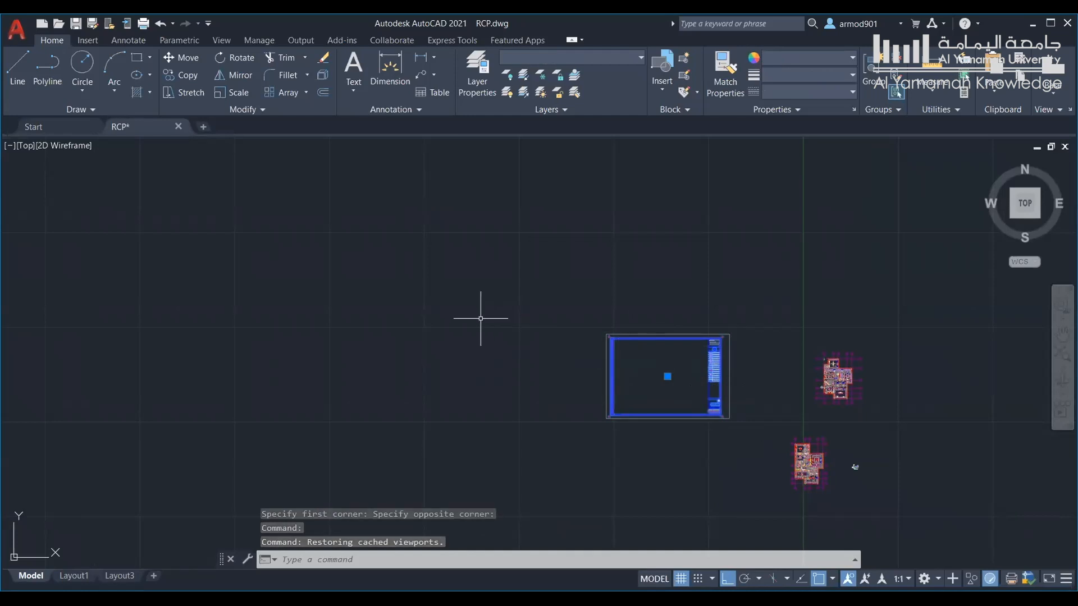
{"action": "key", "text": "Escape"}
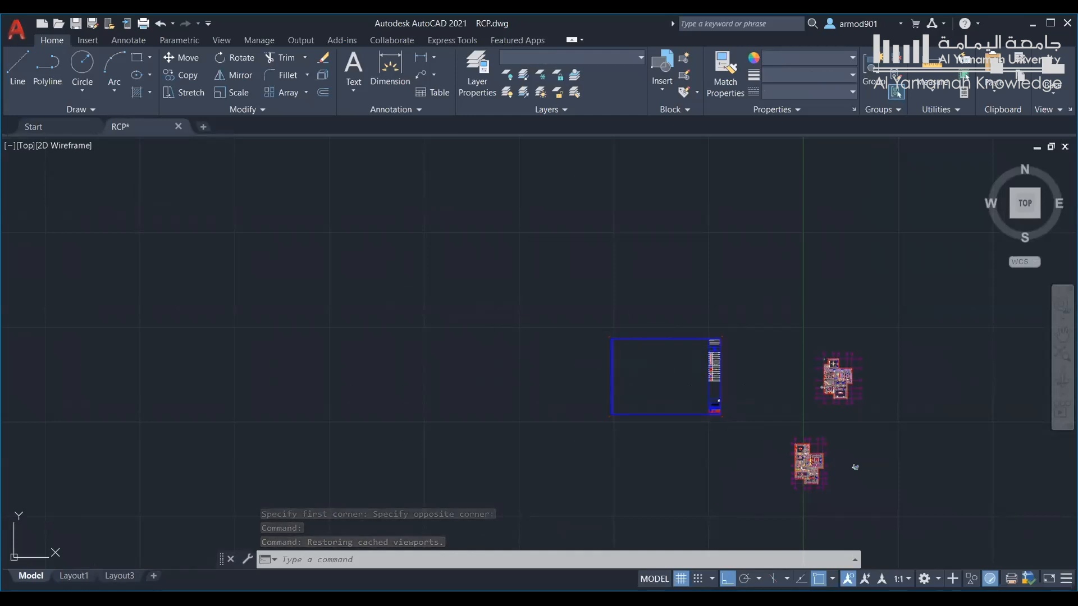
{"action": "key", "text": "ctrl+c"}
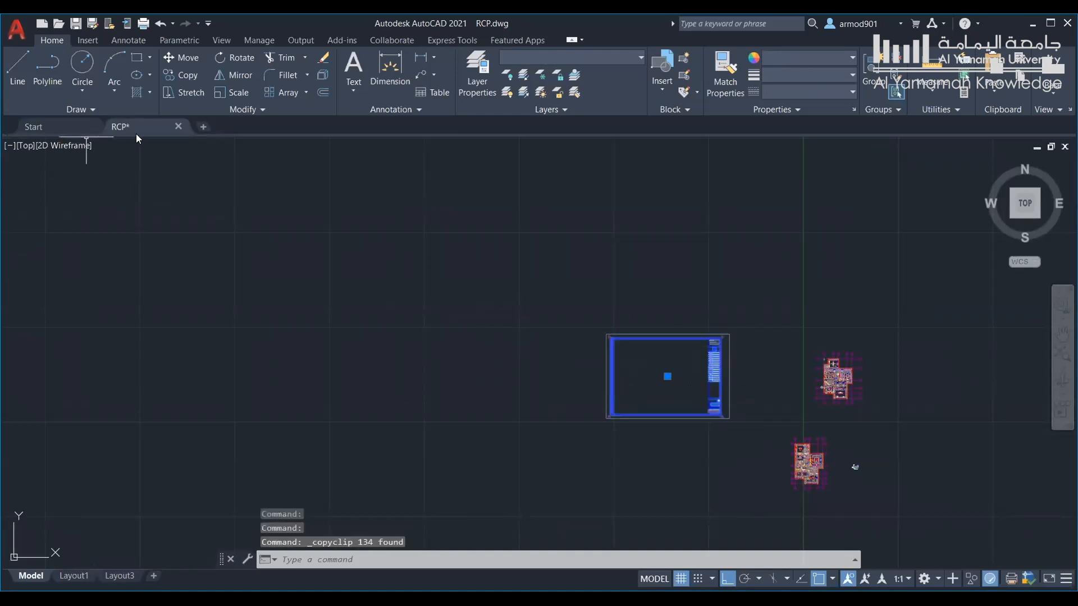
{"action": "mouse_move", "coordinate": [140, 133]}
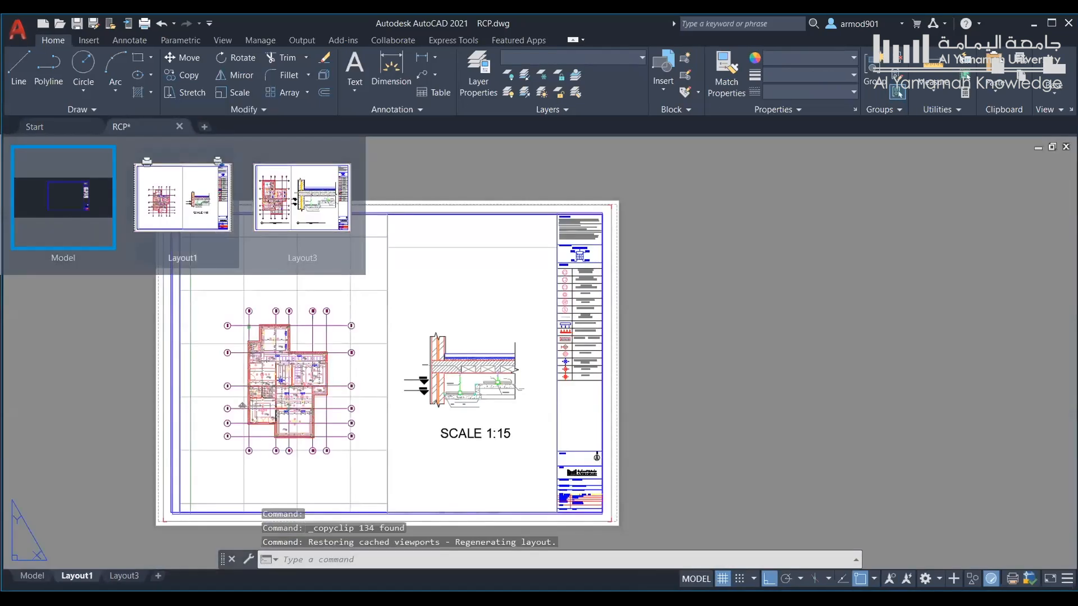
{"action": "left_click", "coordinate": [184, 198]}
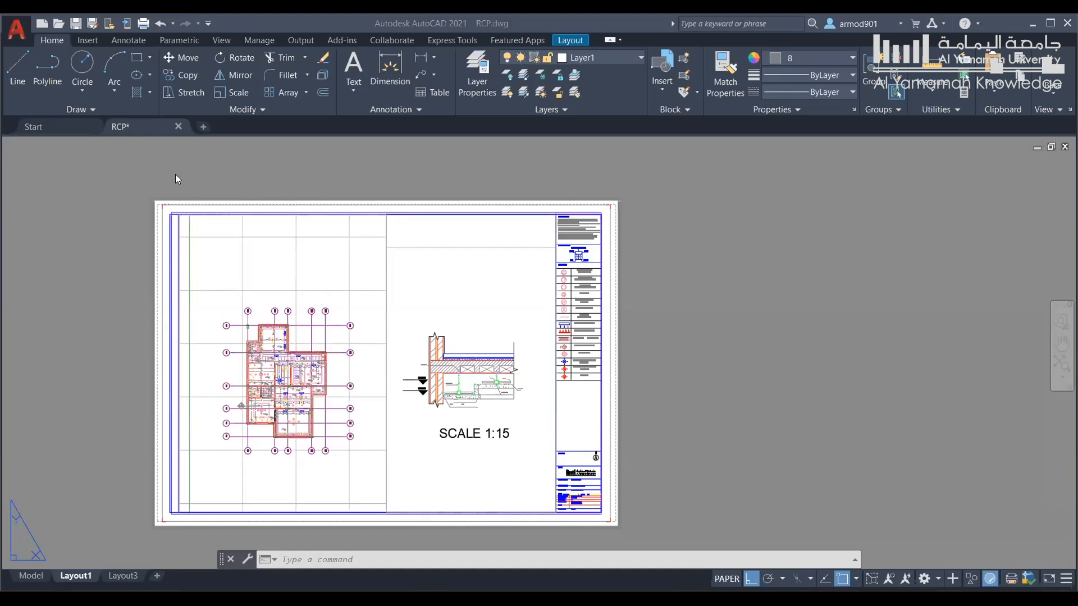
Compare the Layout1 sheet with the 1:15 section detail in model space, ending in model space
{"action": "mouse_move", "coordinate": [139, 128]}
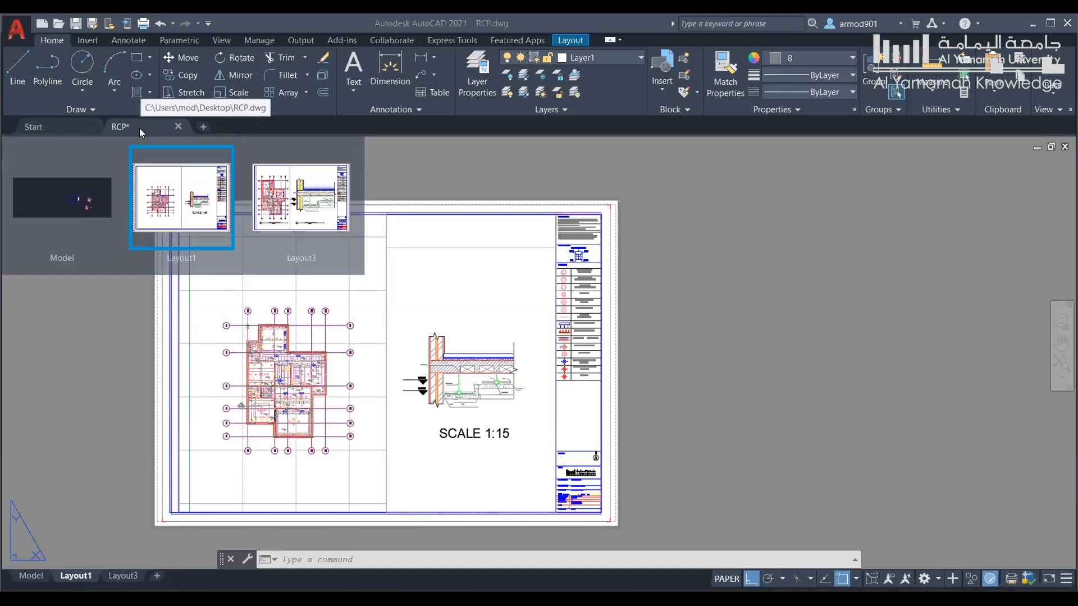
{"action": "mouse_move", "coordinate": [94, 203]}
{"action": "left_click", "coordinate": [162, 223]}
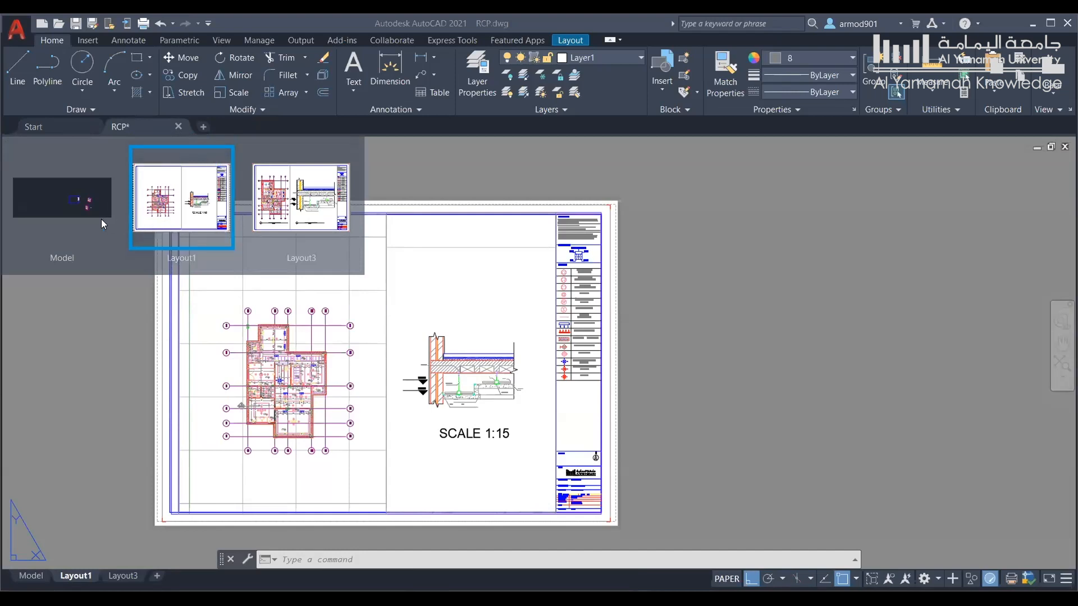
{"action": "left_click", "coordinate": [88, 206]}
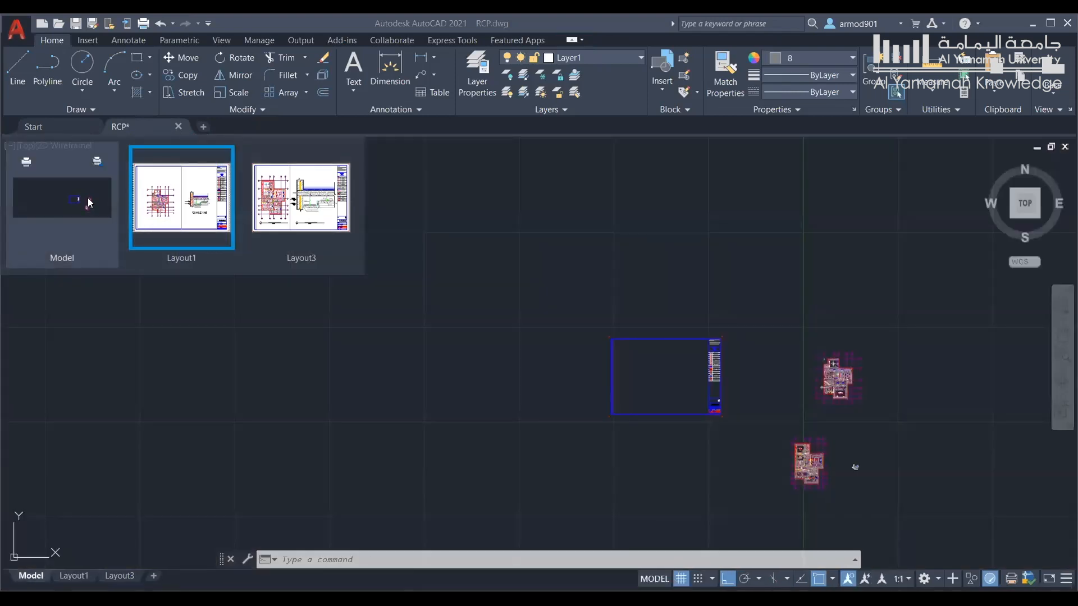
{"action": "scroll", "coordinate": [856, 471], "scroll_direction": "up", "scroll_amount": 5}
{"action": "scroll", "coordinate": [843, 454], "scroll_direction": "up", "scroll_amount": 8}
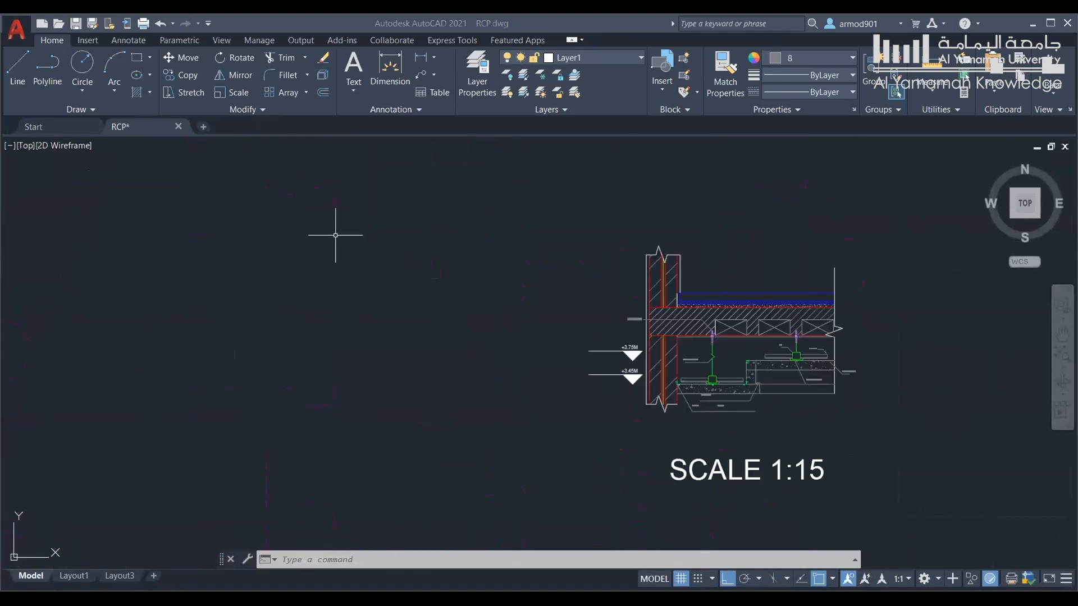
{"action": "mouse_move", "coordinate": [136, 130]}
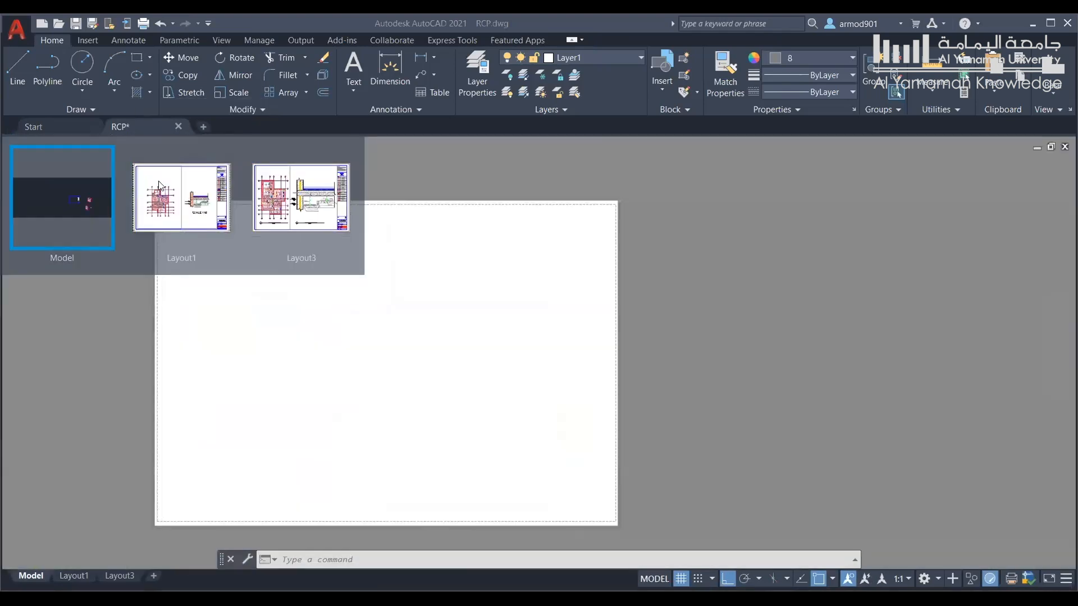
{"action": "left_click", "coordinate": [160, 185]}
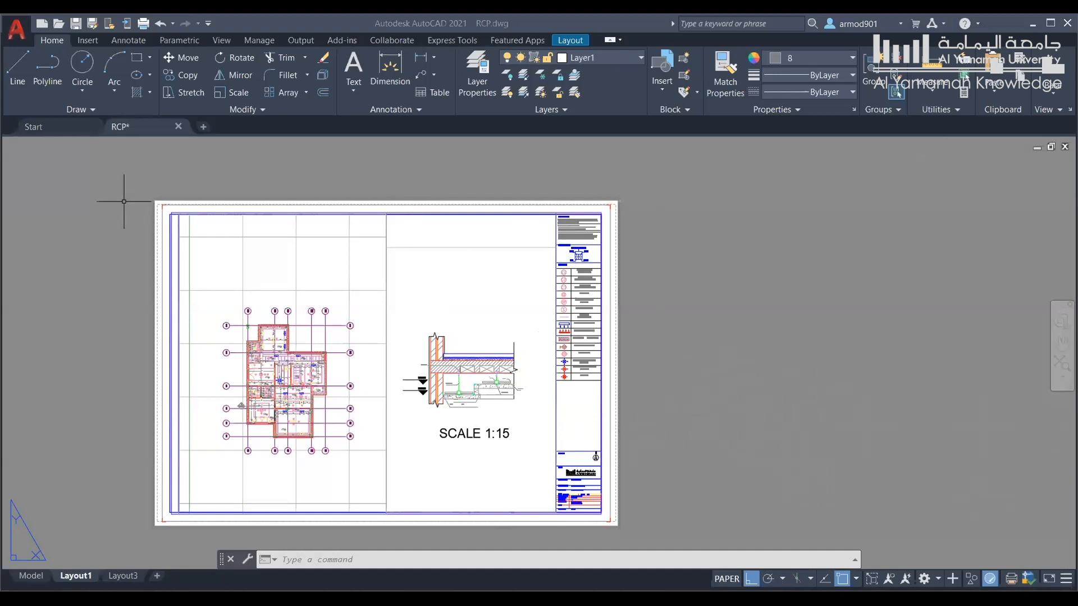
{"action": "mouse_move", "coordinate": [146, 127]}
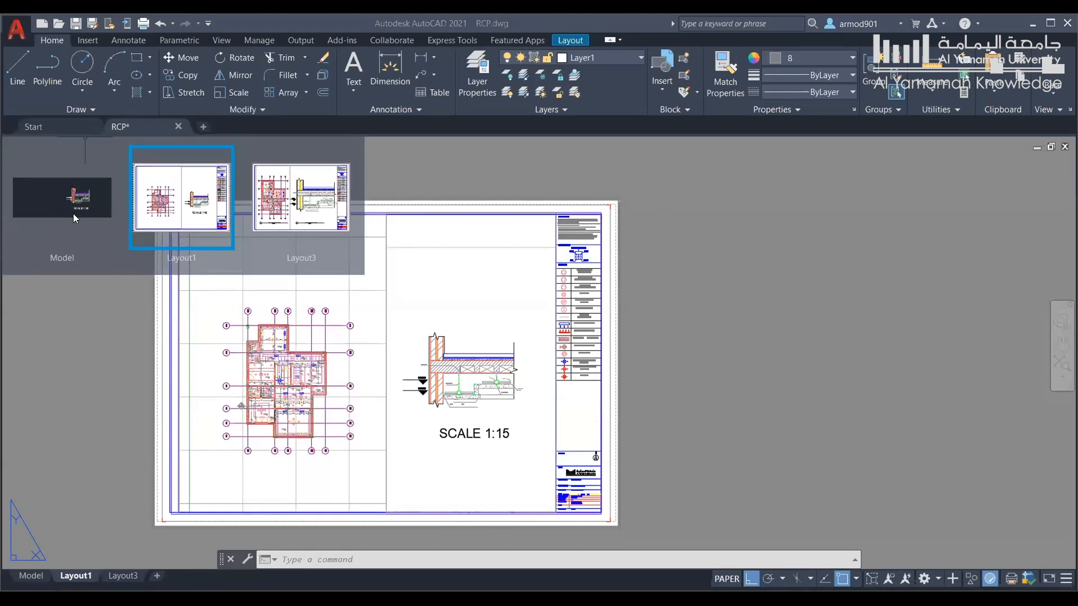
{"action": "left_click", "coordinate": [62, 197]}
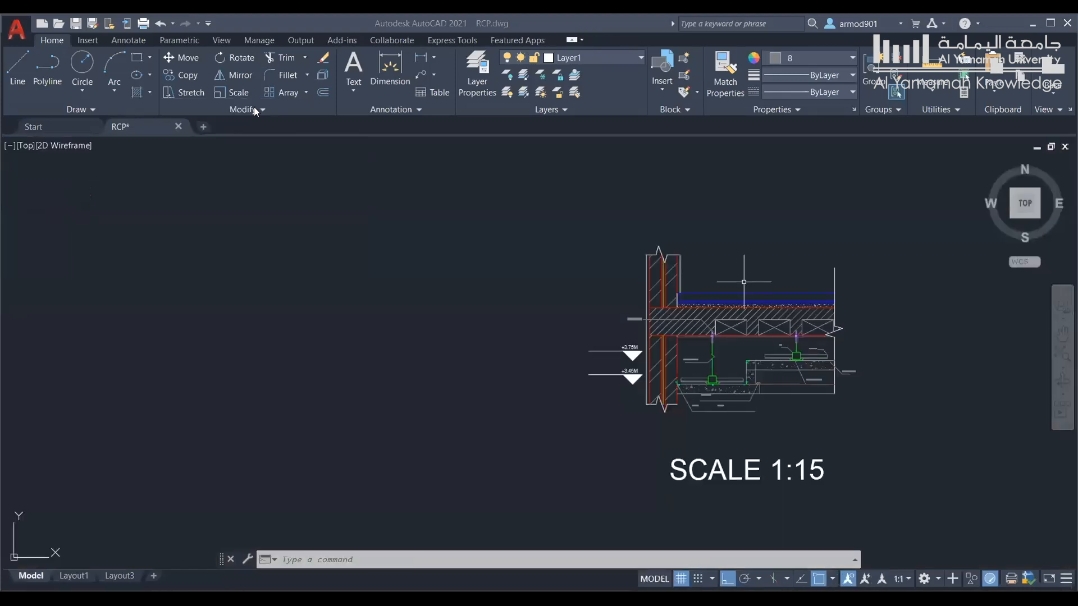
Draw a wide rectangle in the empty area to the left of the section detail
{"action": "left_click", "coordinate": [137, 58]}
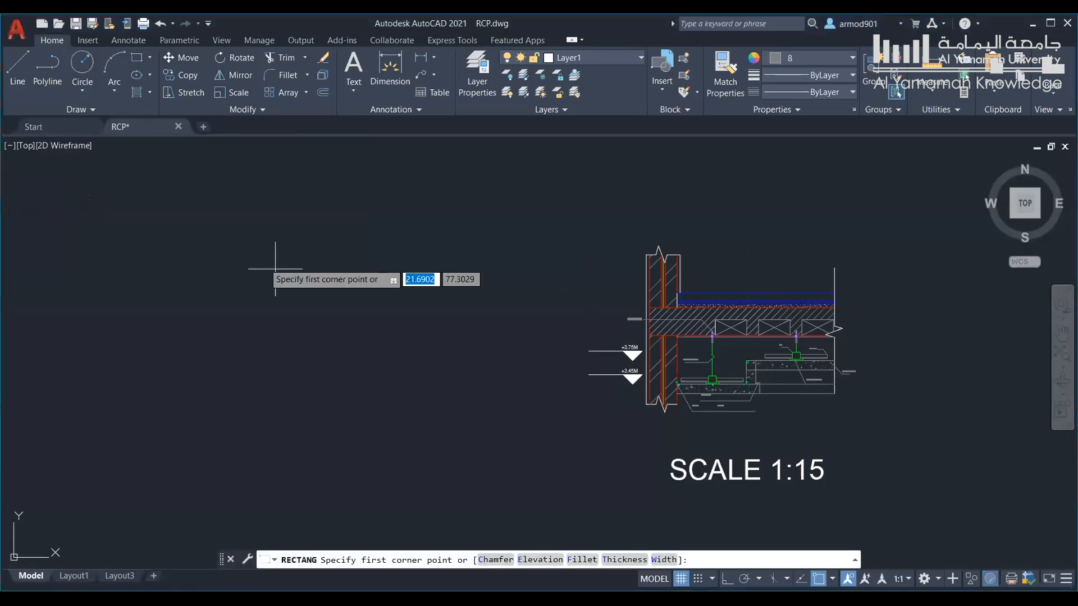
{"action": "left_click", "coordinate": [256, 260]}
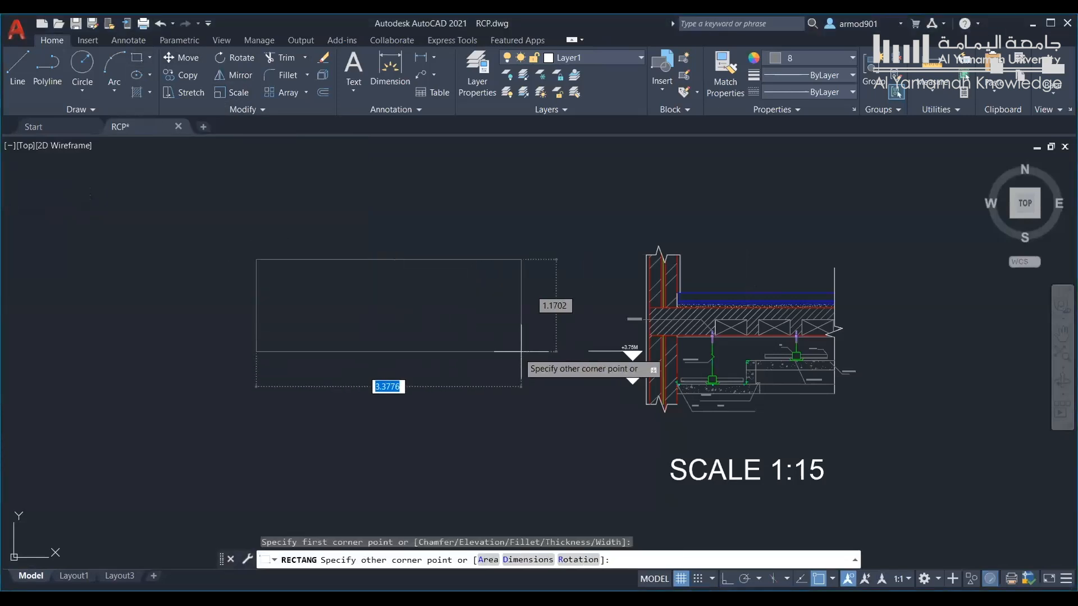
{"action": "left_click", "coordinate": [487, 356]}
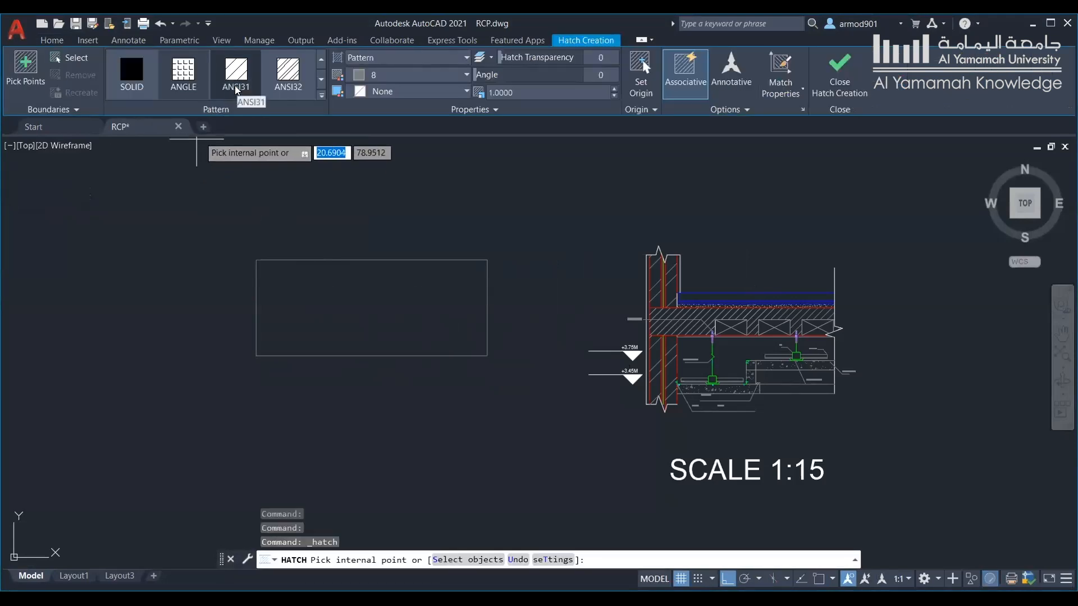
{"action": "left_click", "coordinate": [236, 91]}
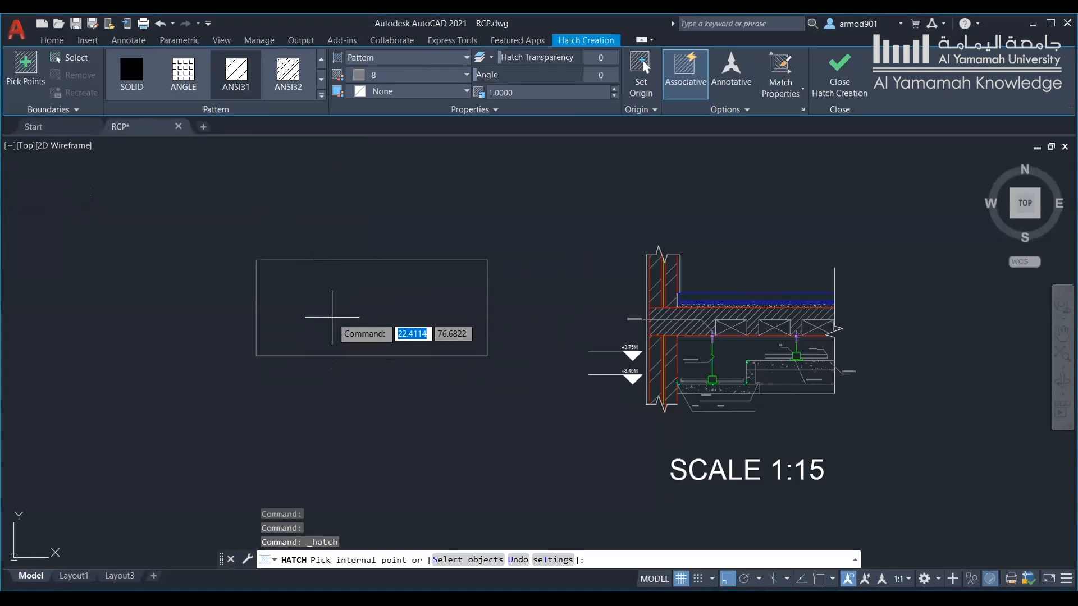
{"action": "left_click", "coordinate": [288, 89]}
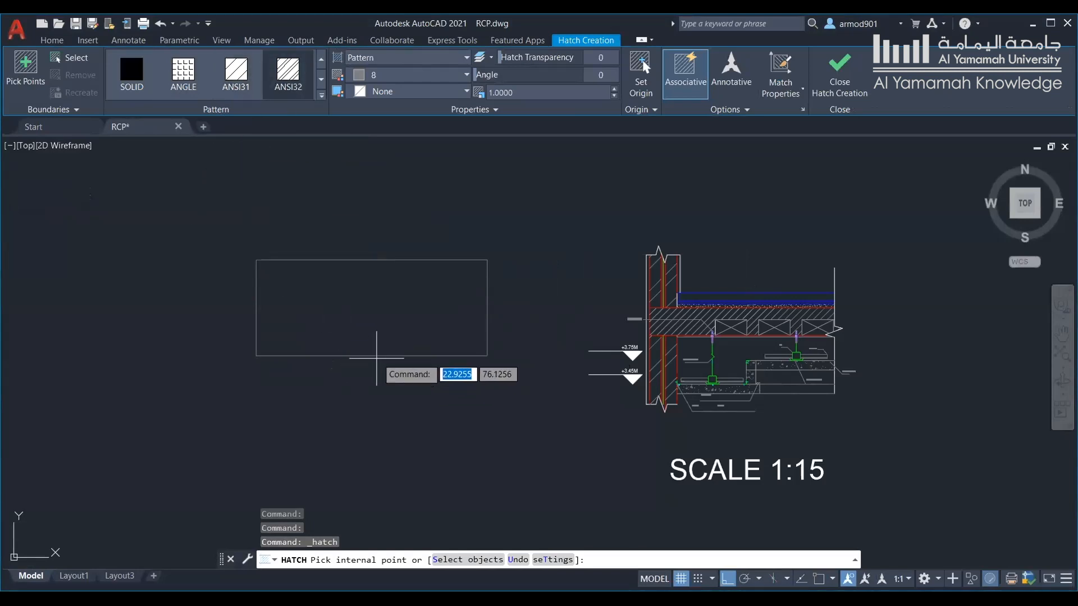
{"action": "key", "text": "Escape"}
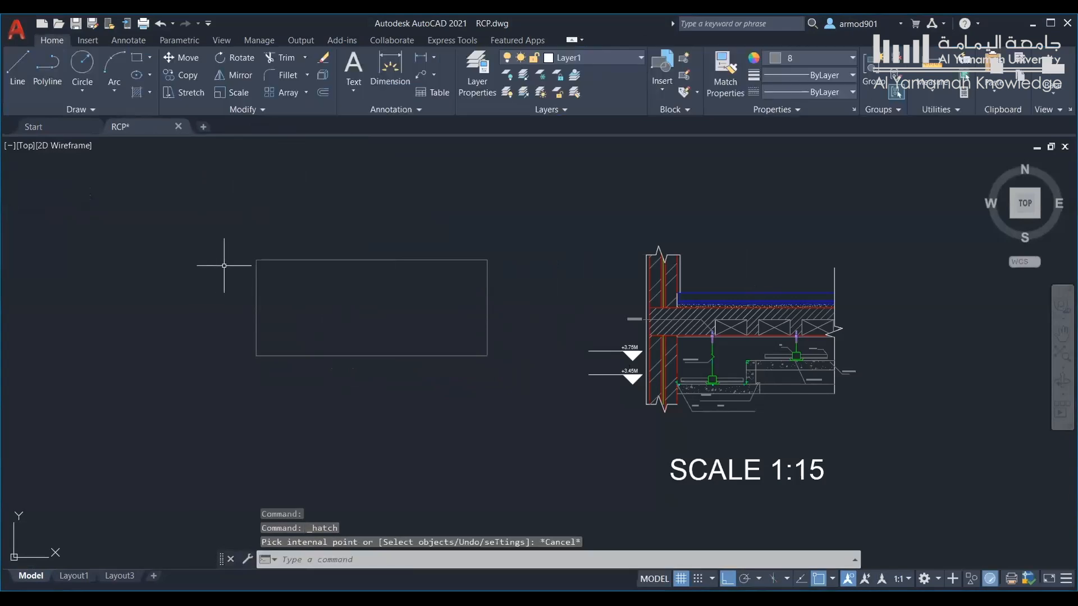
Stretch the rectangle's upper edge down by about 0.8 units to make a narrow strip
{"action": "left_click", "coordinate": [272, 259]}
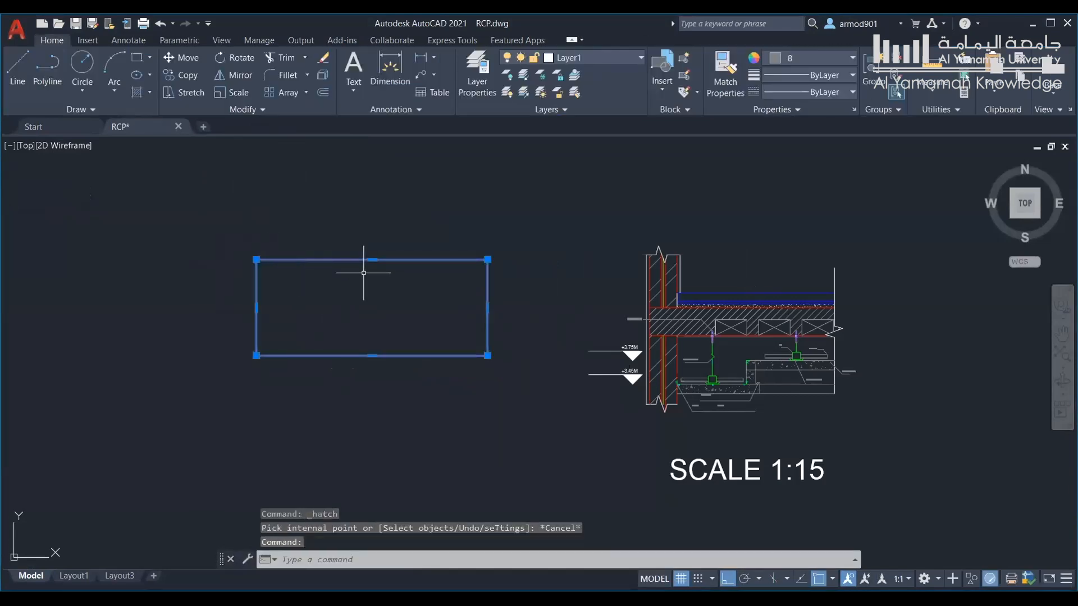
{"action": "left_click", "coordinate": [372, 259]}
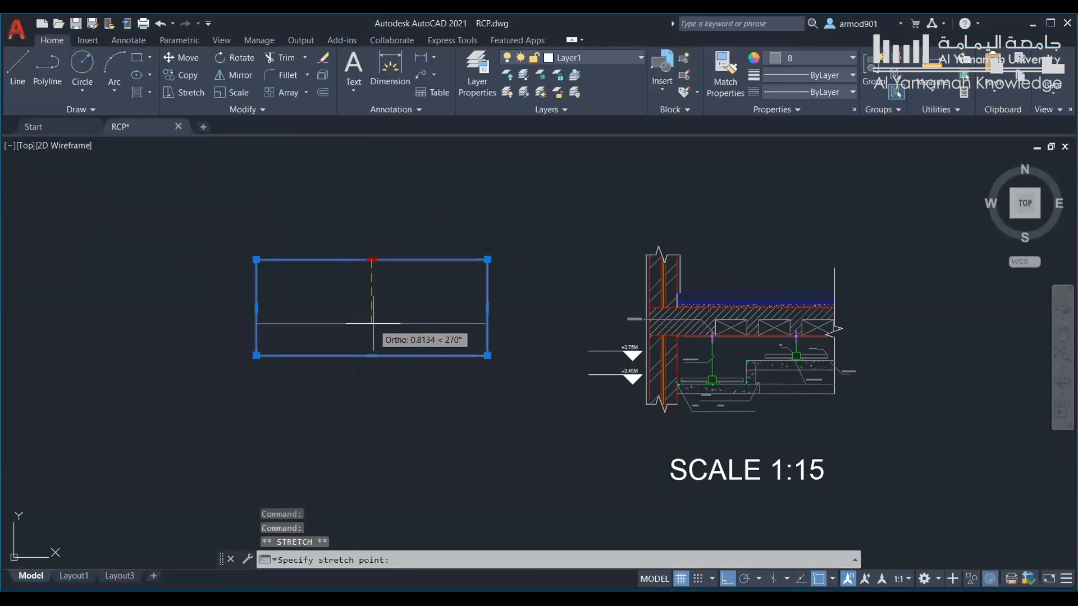
{"action": "left_click", "coordinate": [372, 325]}
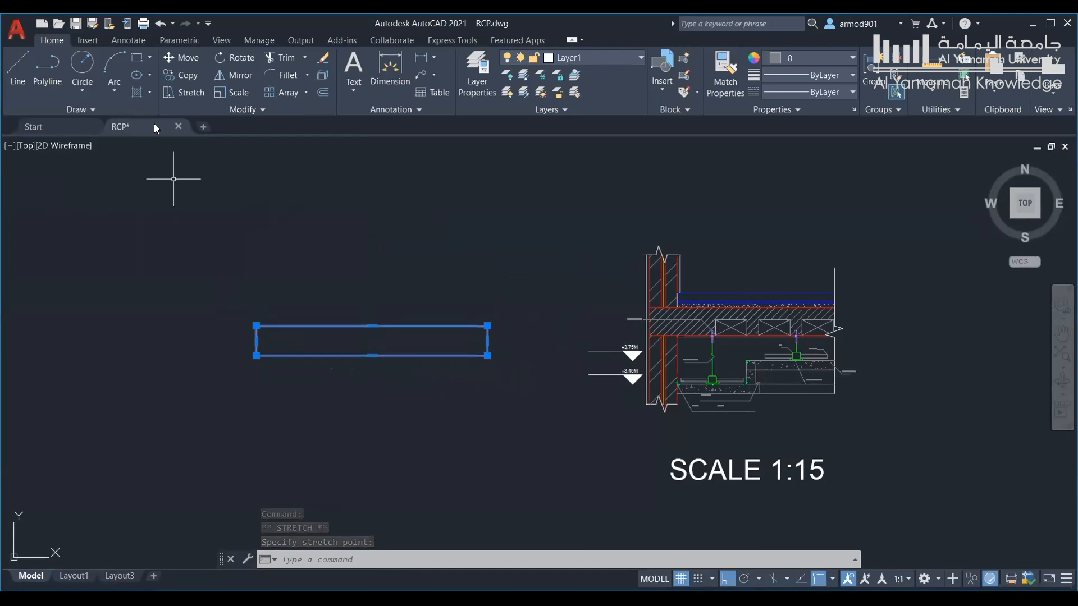
Check the scale of the section viewport on Layout1, then return to model space
{"action": "mouse_move", "coordinate": [155, 129]}
{"action": "left_click", "coordinate": [184, 194]}
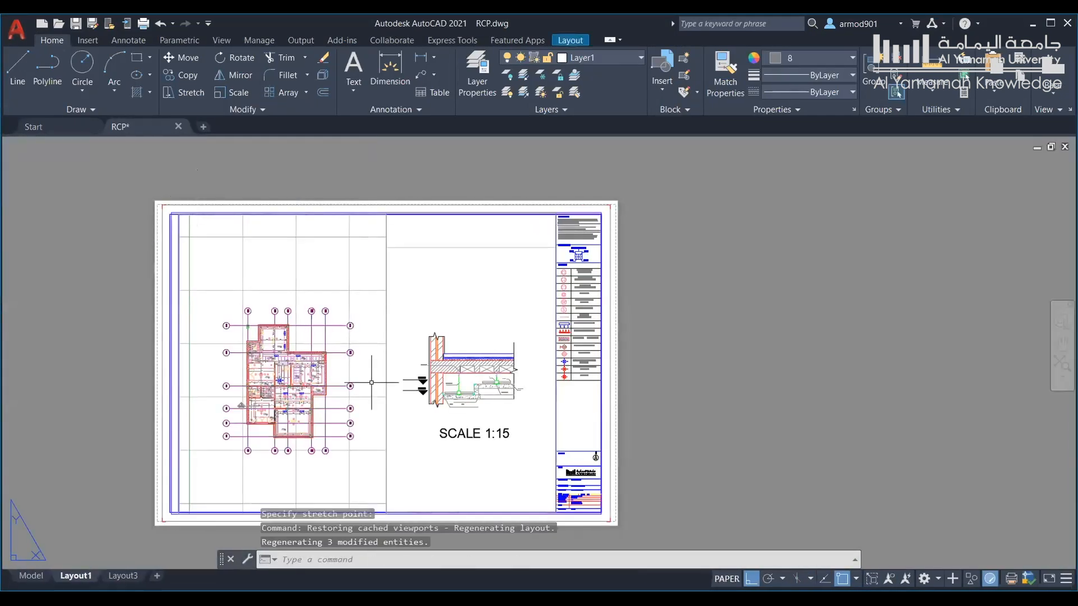
{"action": "double_click", "coordinate": [432, 427]}
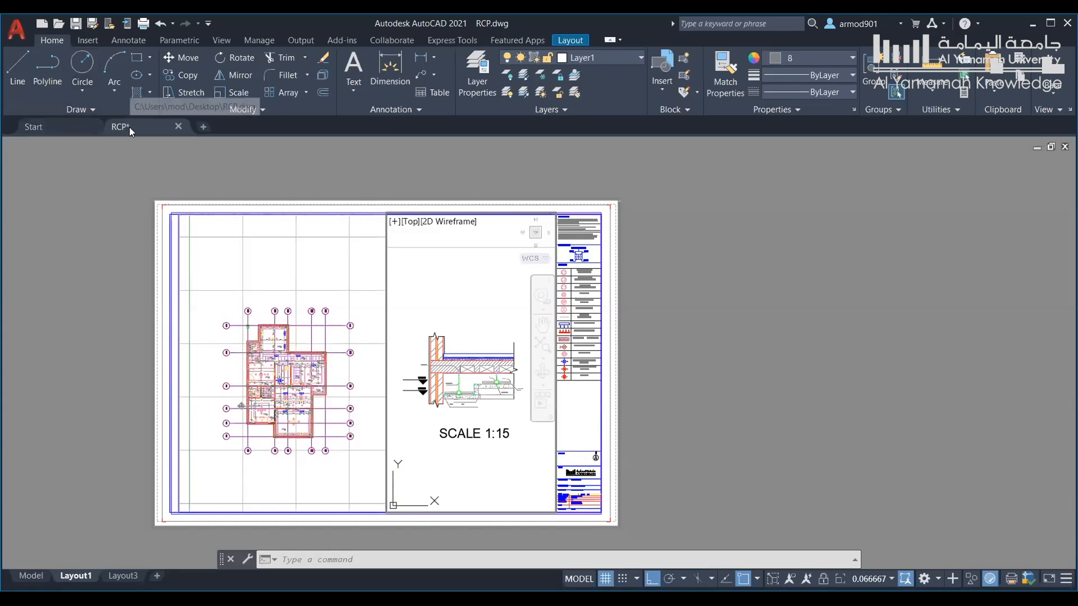
{"action": "mouse_move", "coordinate": [130, 131]}
{"action": "left_click", "coordinate": [78, 204]}
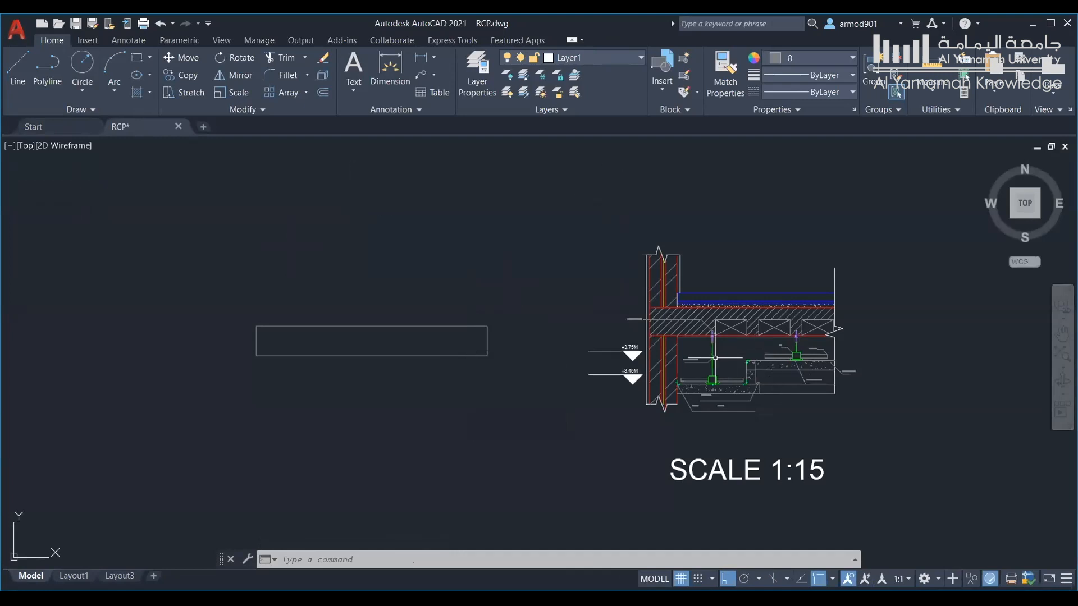
Hatch the inside of the narrow rectangle with the ANGLE pattern at a scale of 10
{"action": "left_click", "coordinate": [134, 92]}
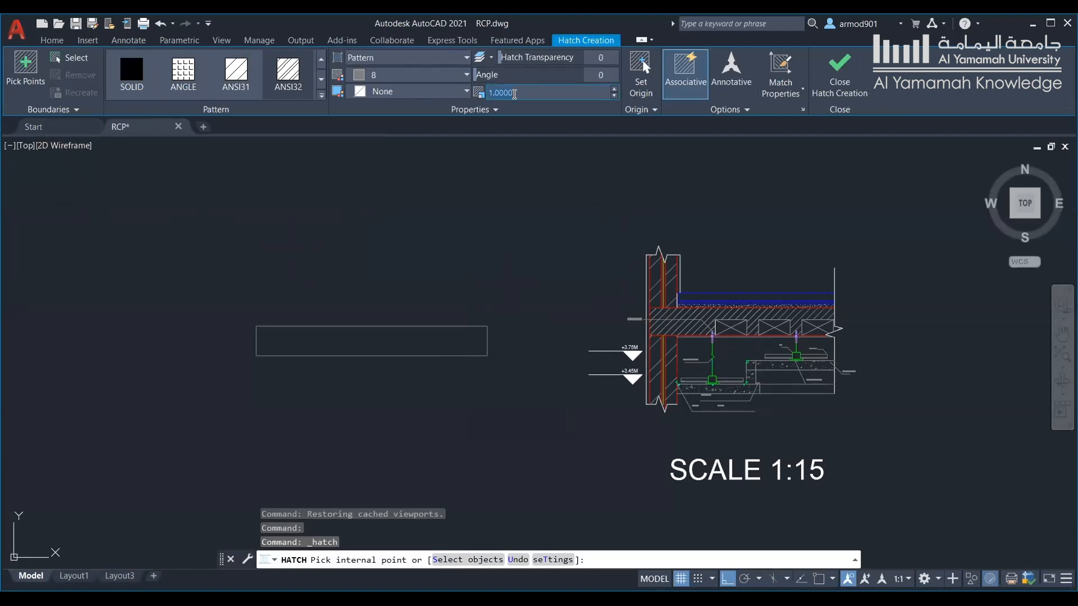
{"action": "left_click", "coordinate": [495, 94]}
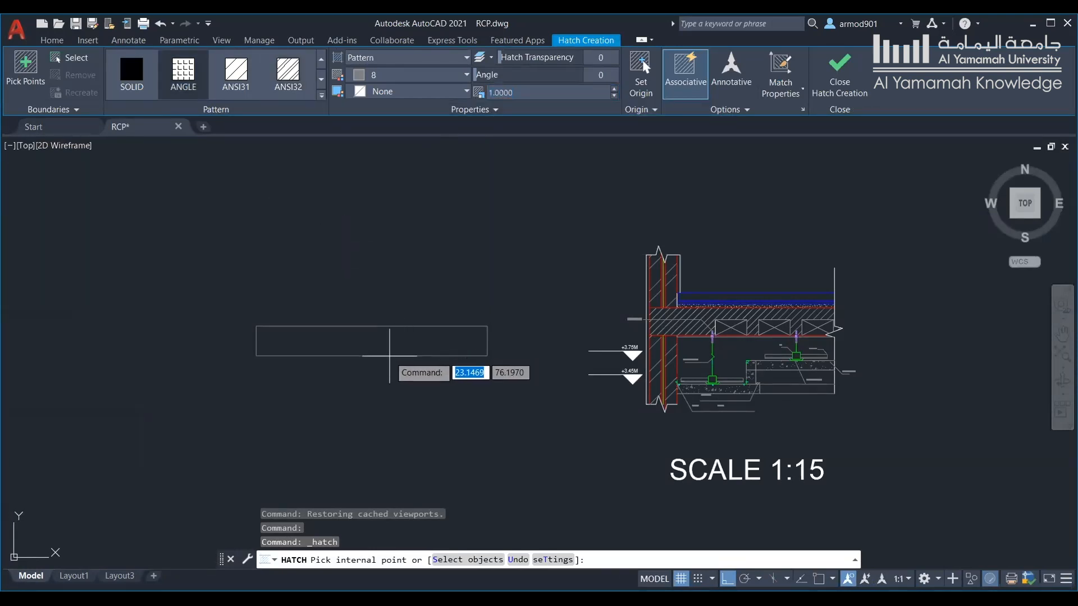
{"action": "left_click", "coordinate": [413, 324]}
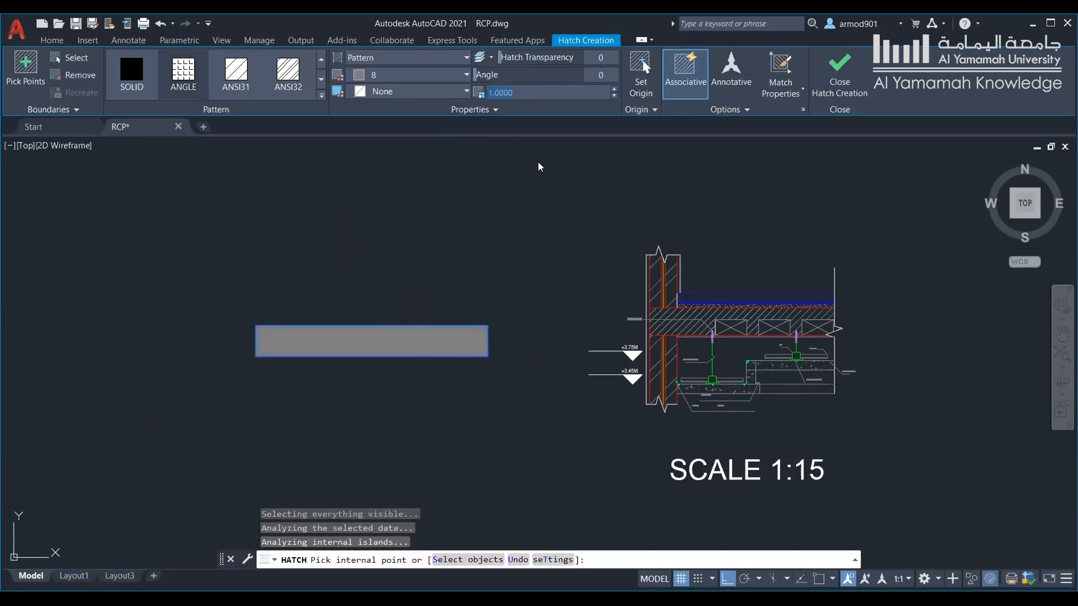
{"action": "type", "text": "50"}
{"action": "key", "text": "BackSpace"}
{"action": "key", "text": "BackSpace"}
{"action": "type", "text": "10"}
{"action": "key", "text": "Return"}
{"action": "scroll", "coordinate": [457, 337], "scroll_direction": "up", "scroll_amount": 3}
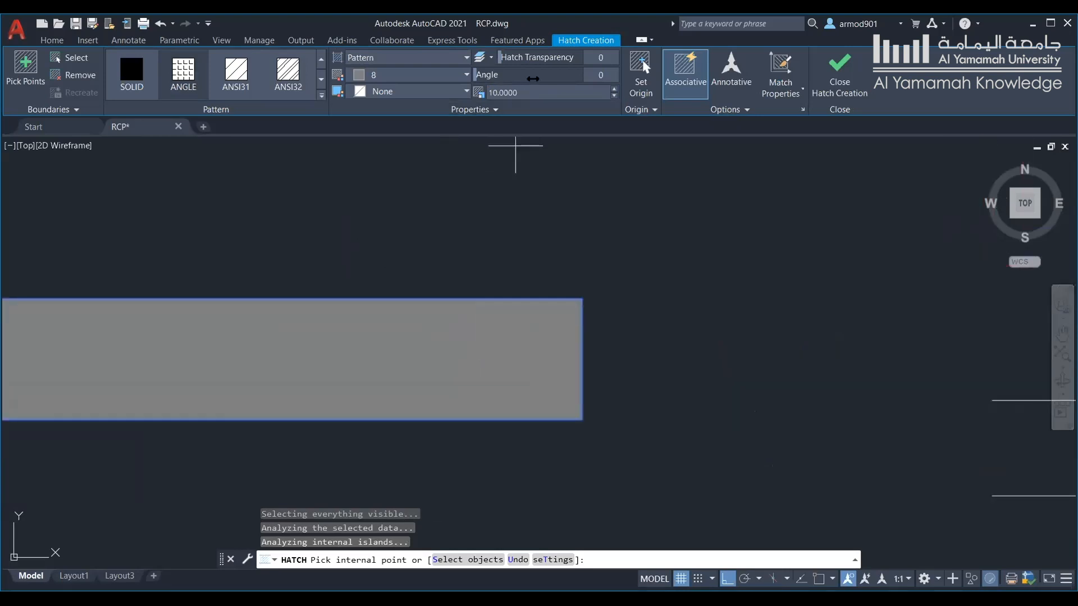
Set the rectangle's hatch pattern scale to 100
{"action": "double_click", "coordinate": [527, 88]}
{"action": "type", "text": "100"}
{"action": "key", "text": "Return"}
Change the rectangle's hatch pattern to ANSI31 and set its scale to 200
{"action": "double_click", "coordinate": [540, 90]}
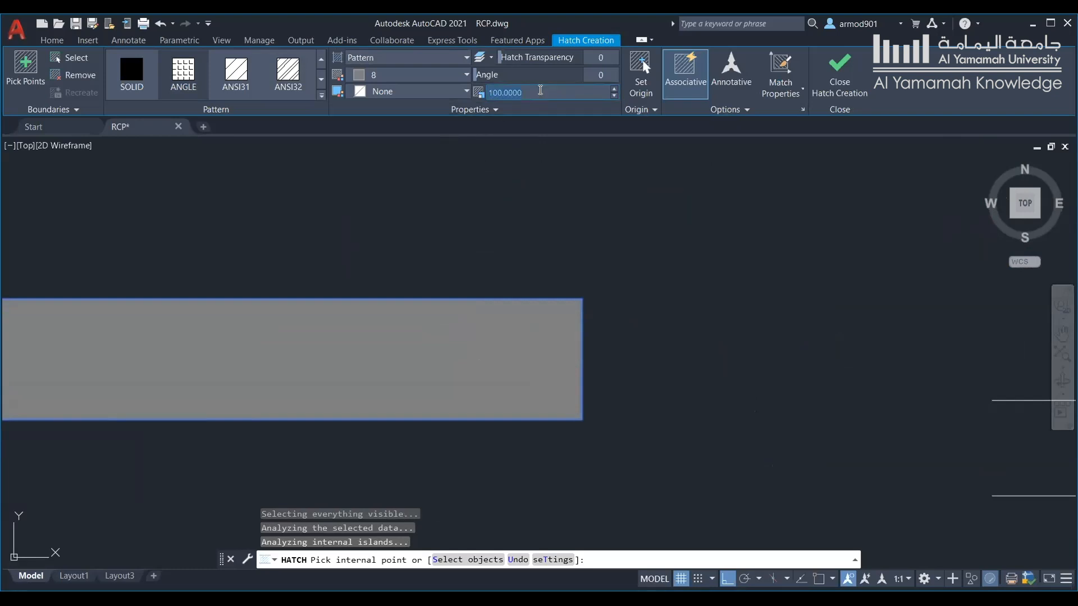
{"action": "left_click", "coordinate": [254, 82]}
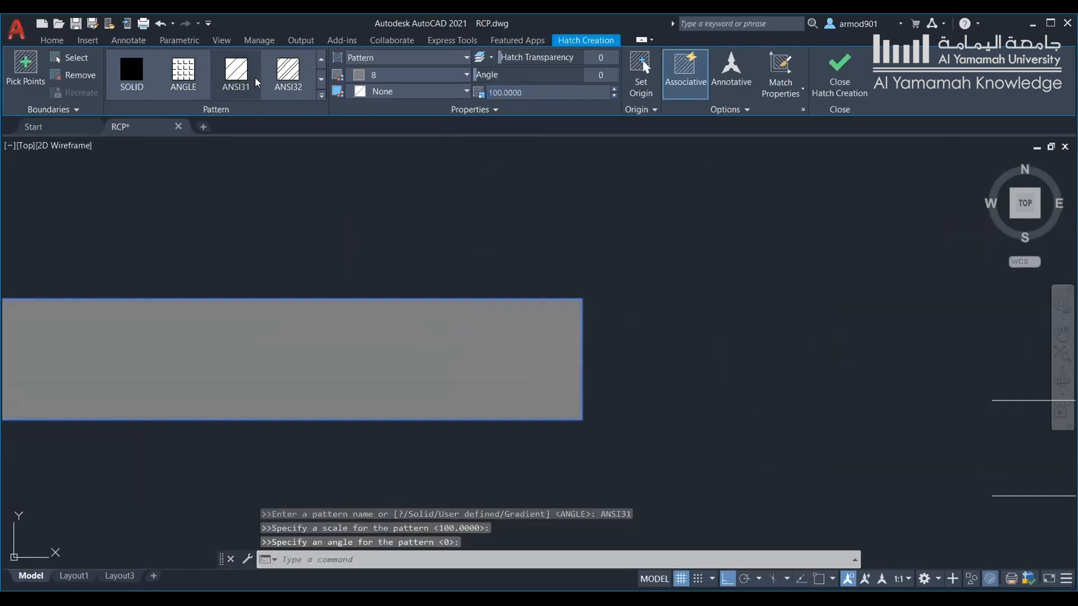
{"action": "double_click", "coordinate": [503, 92]}
{"action": "type", "text": "200"}
{"action": "key", "text": "Return"}
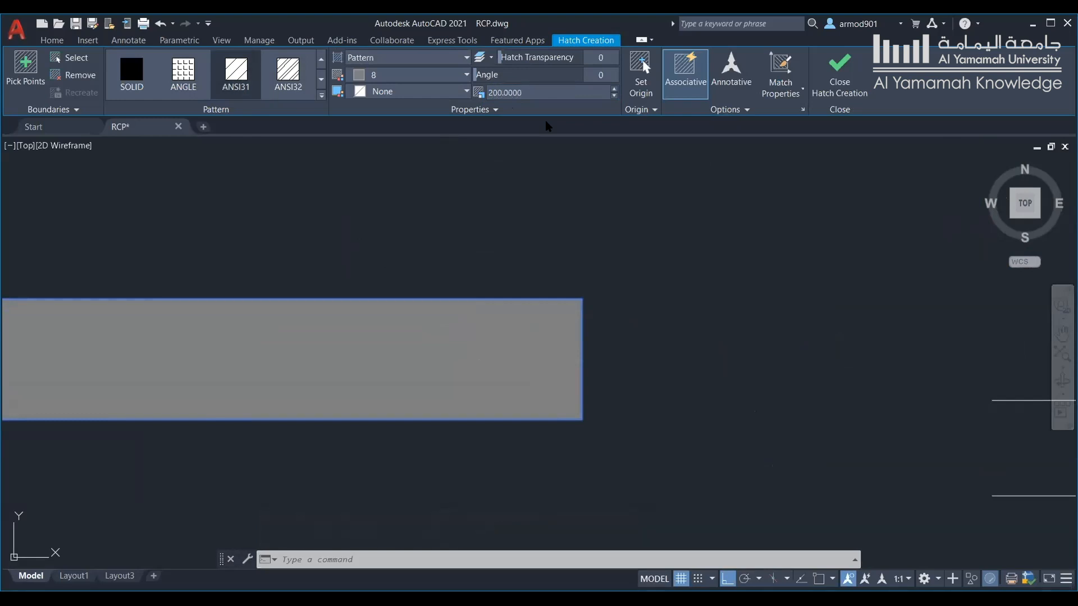
Set the ANSI31 hatch scale to 1000 and try to pick the rectangle's interior again
{"action": "double_click", "coordinate": [519, 93]}
{"action": "type", "text": "1000"}
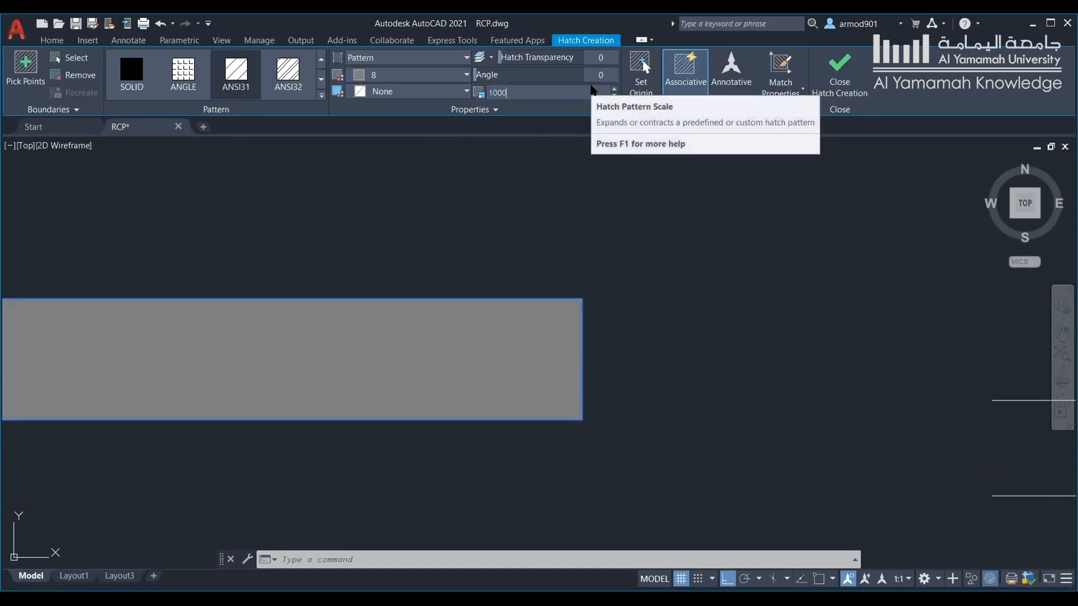
{"action": "key", "text": "Return"}
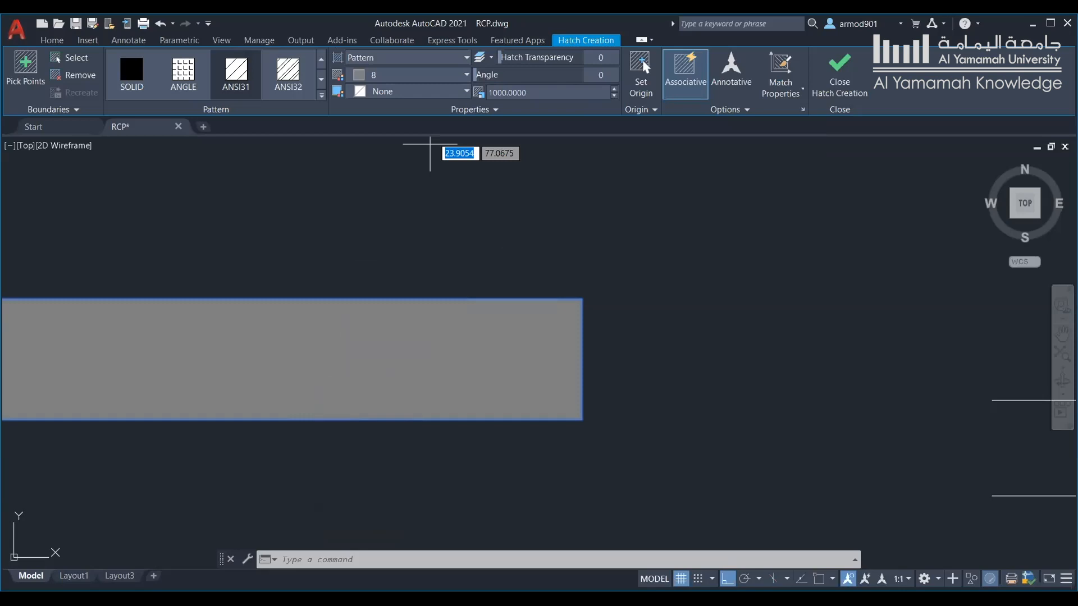
{"action": "left_click", "coordinate": [373, 331]}
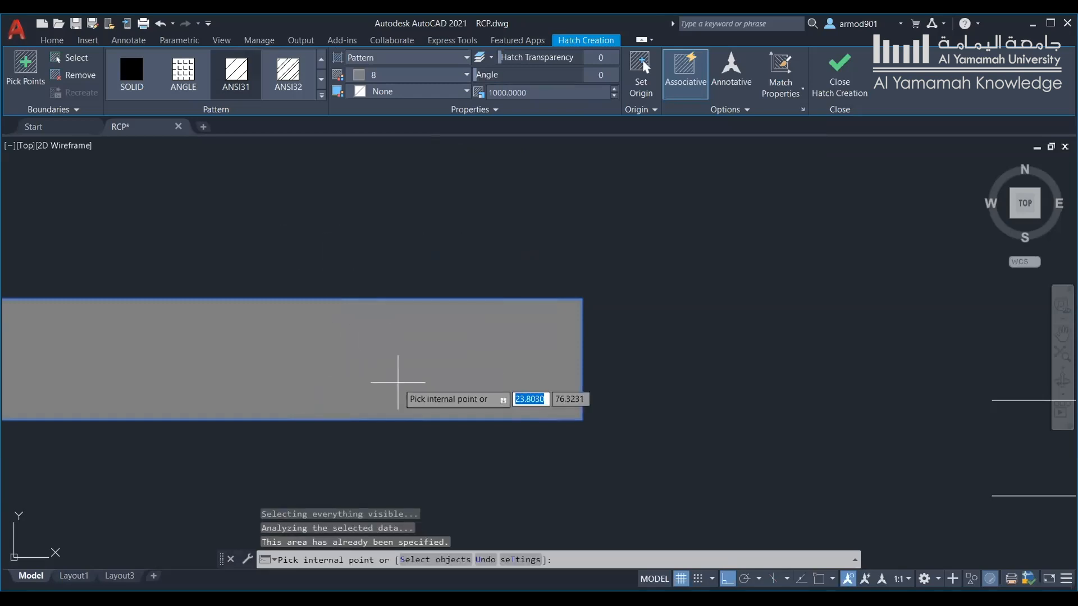
{"action": "left_click", "coordinate": [401, 309]}
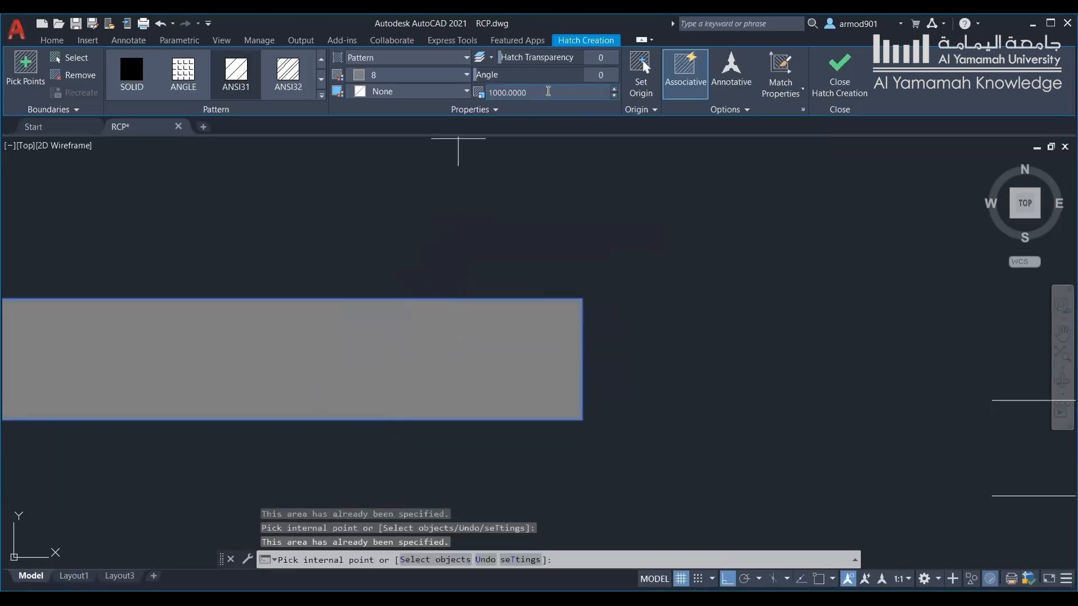